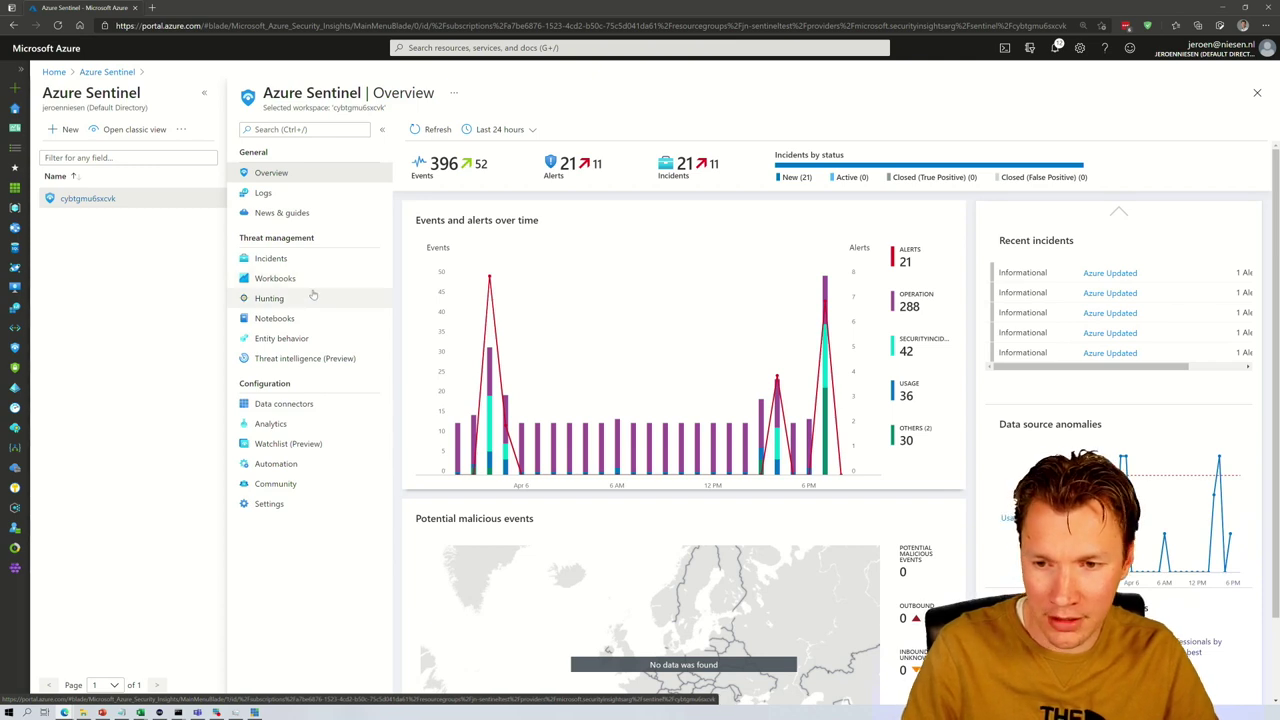
# Open Analytics and show details of the 'Sentinel changed by unauthorized personel' rule.
pyautogui.click(271, 424)
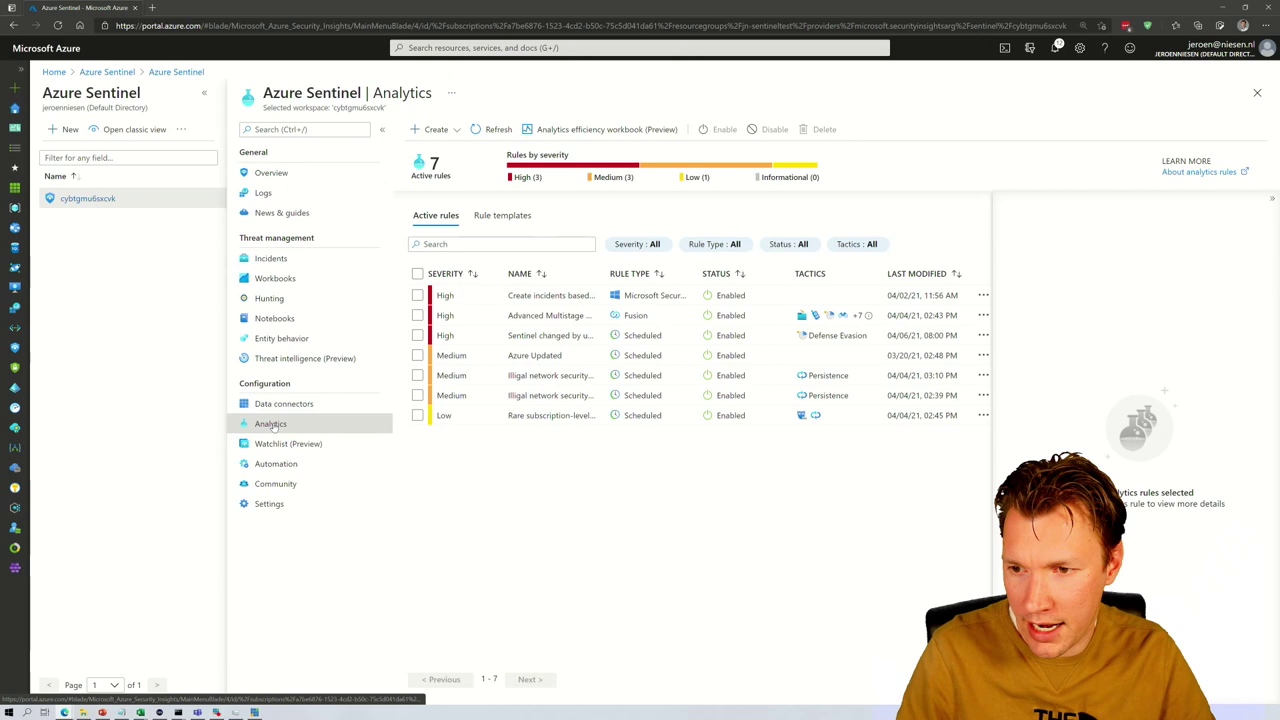
pyautogui.click(527, 335)
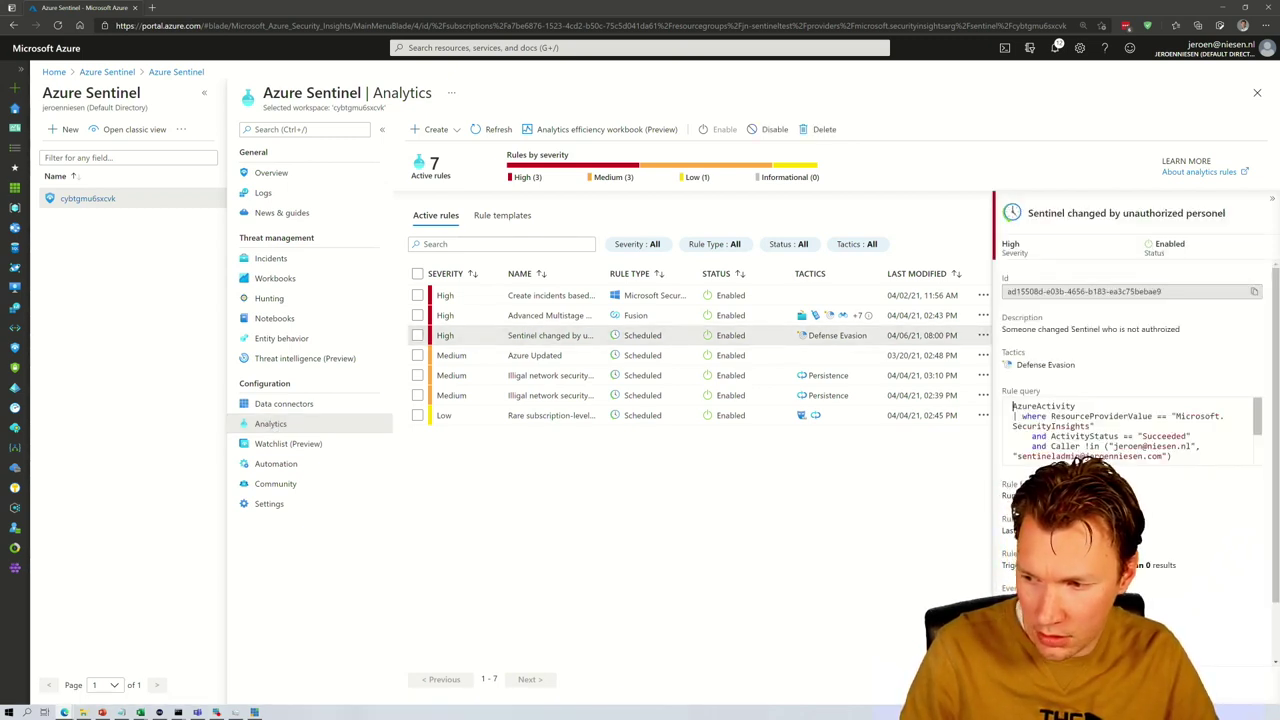
# Open the rule's Set rule logic and highlight its hard-coded 'Caller !in' exclusion list.
pyautogui.doubleClick(496, 337)
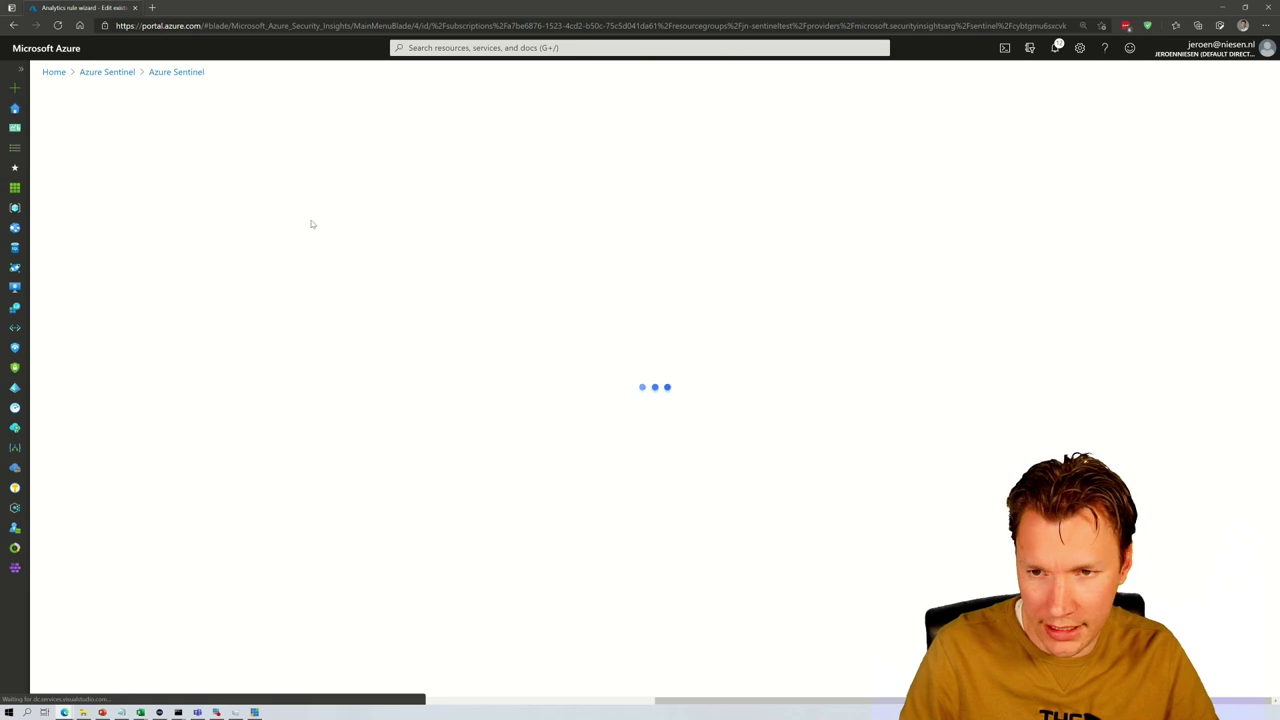
pyautogui.click(112, 132)
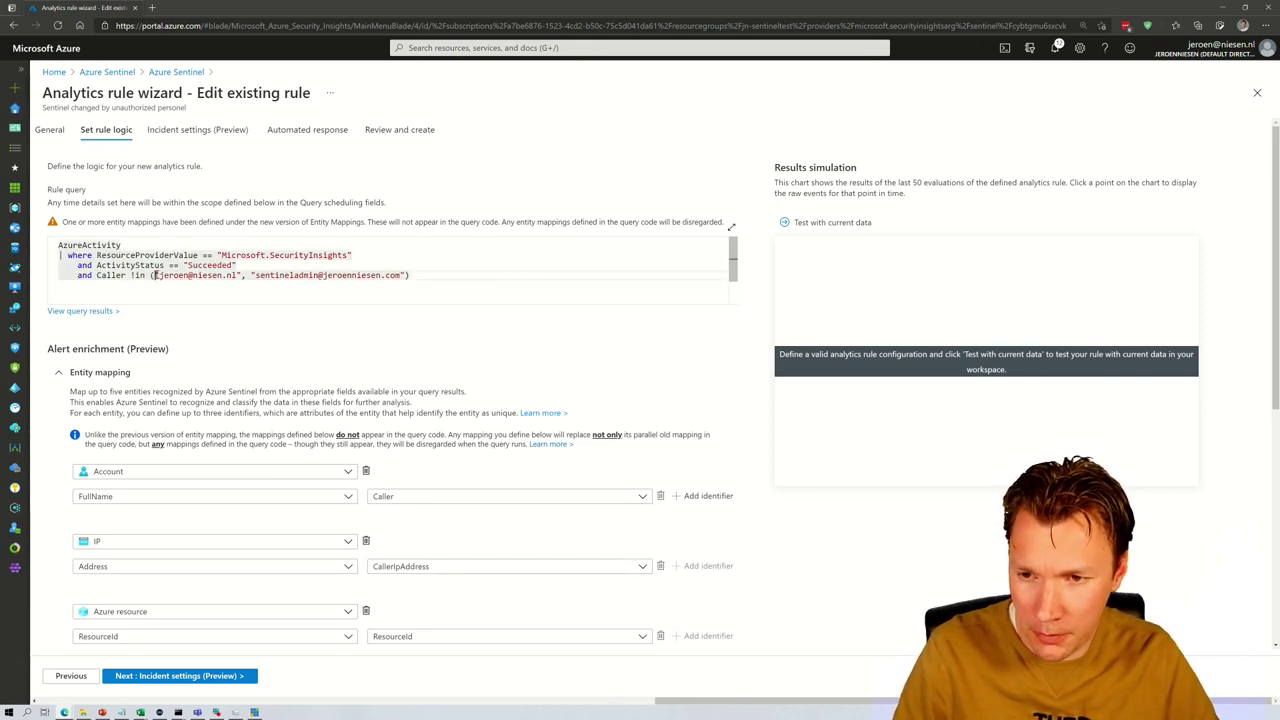
pyautogui.moveTo(154, 275); pyautogui.dragTo(409, 273)
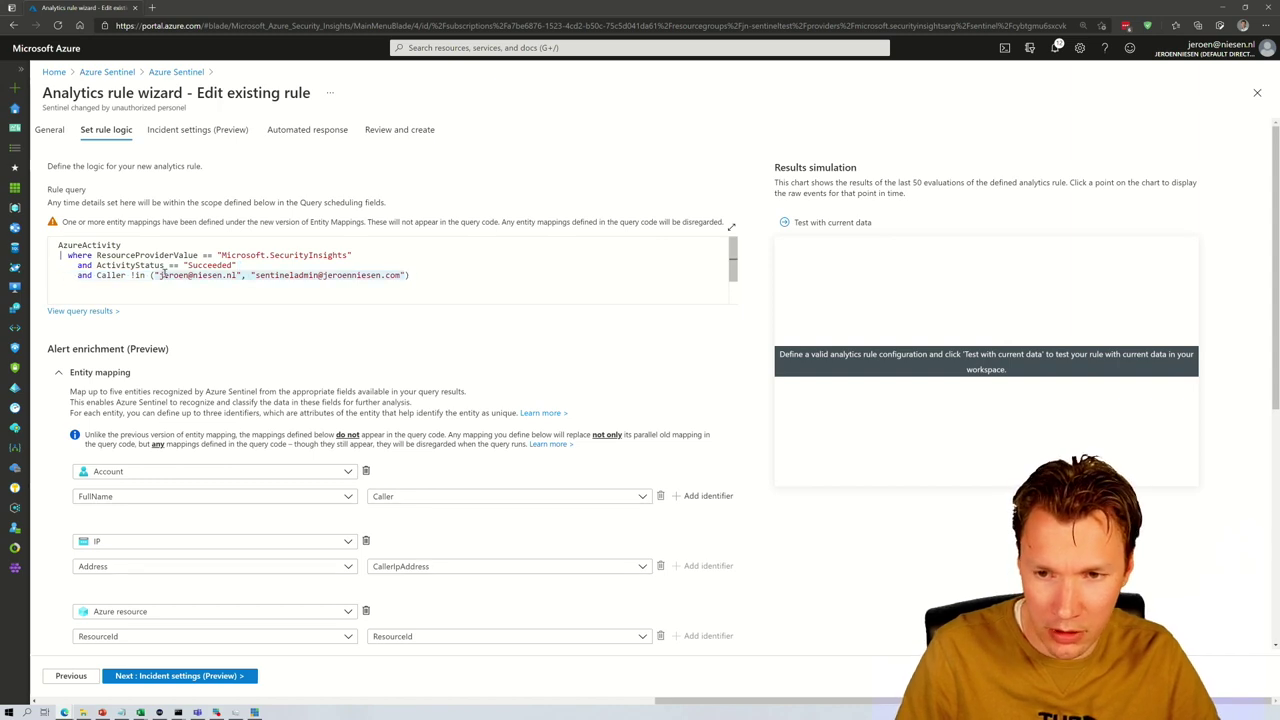
pyautogui.click(267, 277)
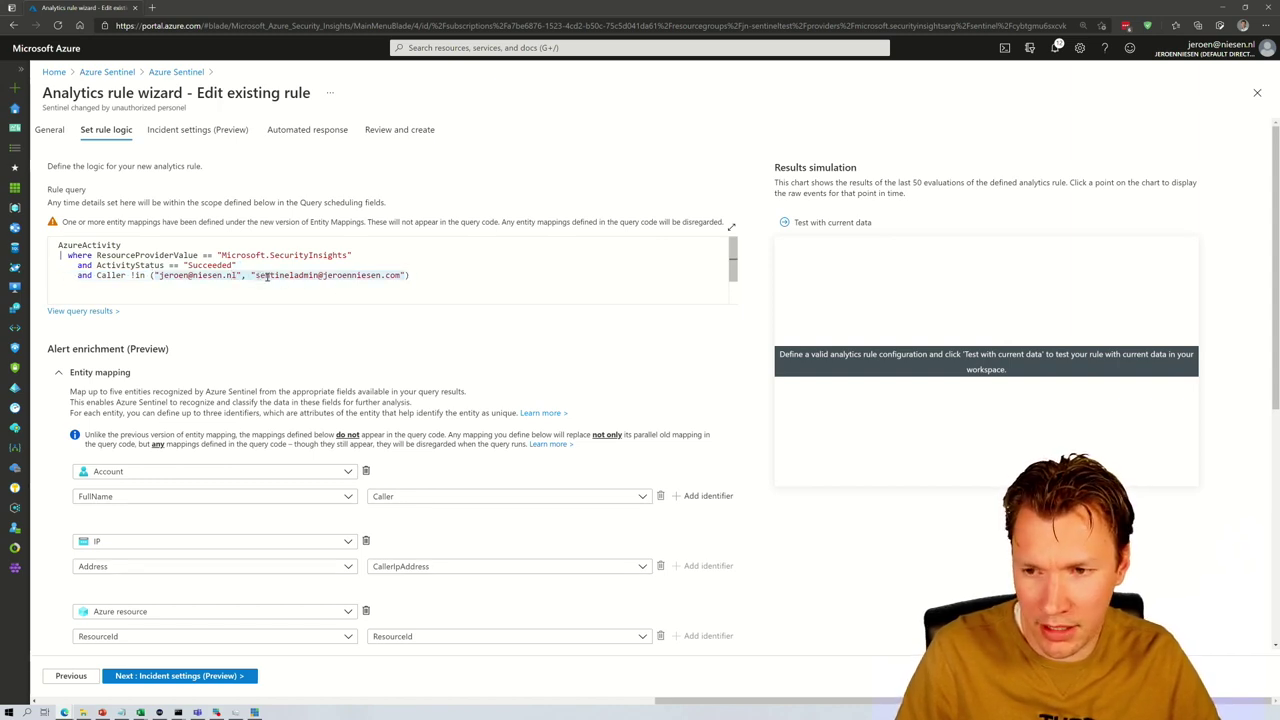
pyautogui.click(436, 274)
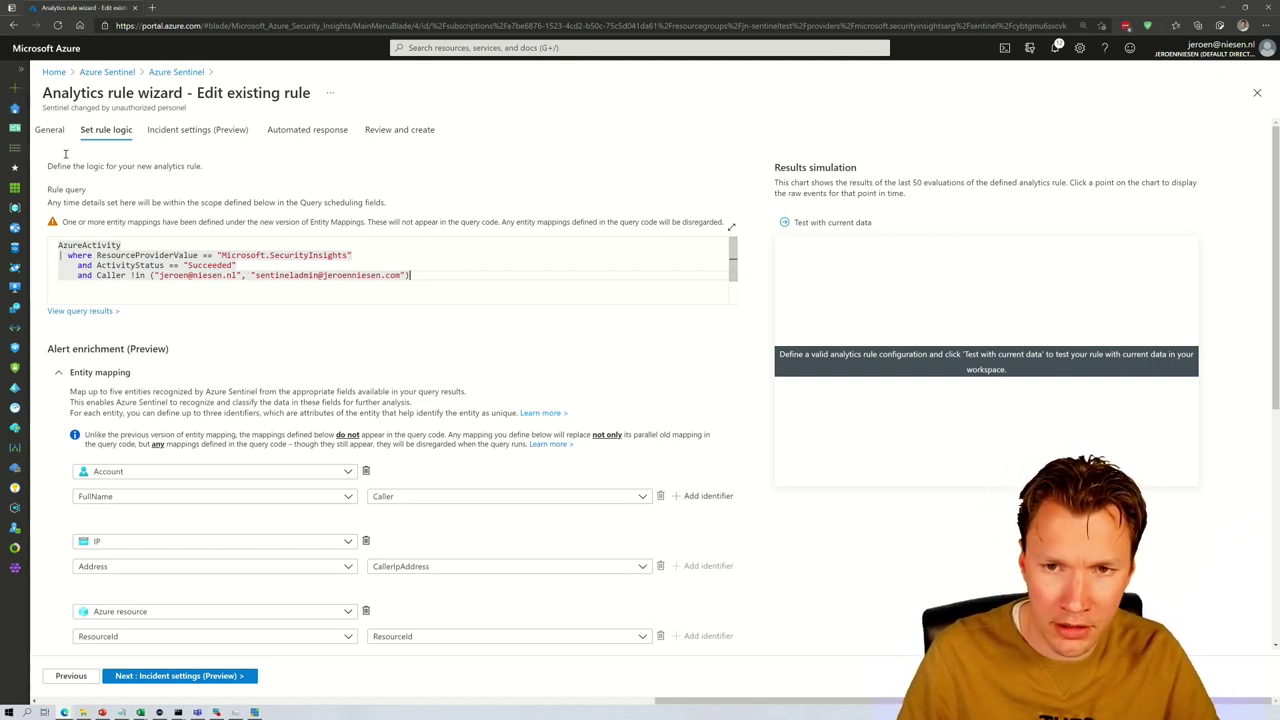
# Leave the rule editor via the breadcrumb and open the empty Watchlist (Preview) page.
pyautogui.click(177, 72)
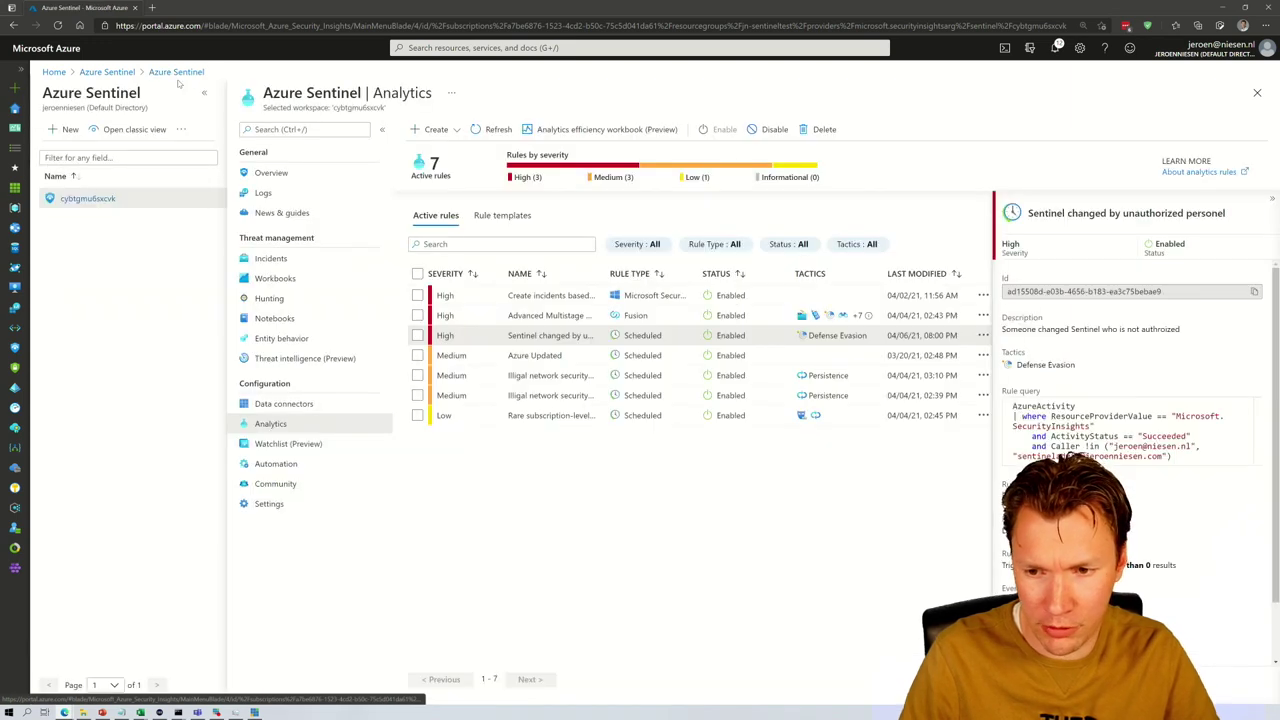
pyautogui.click(287, 444)
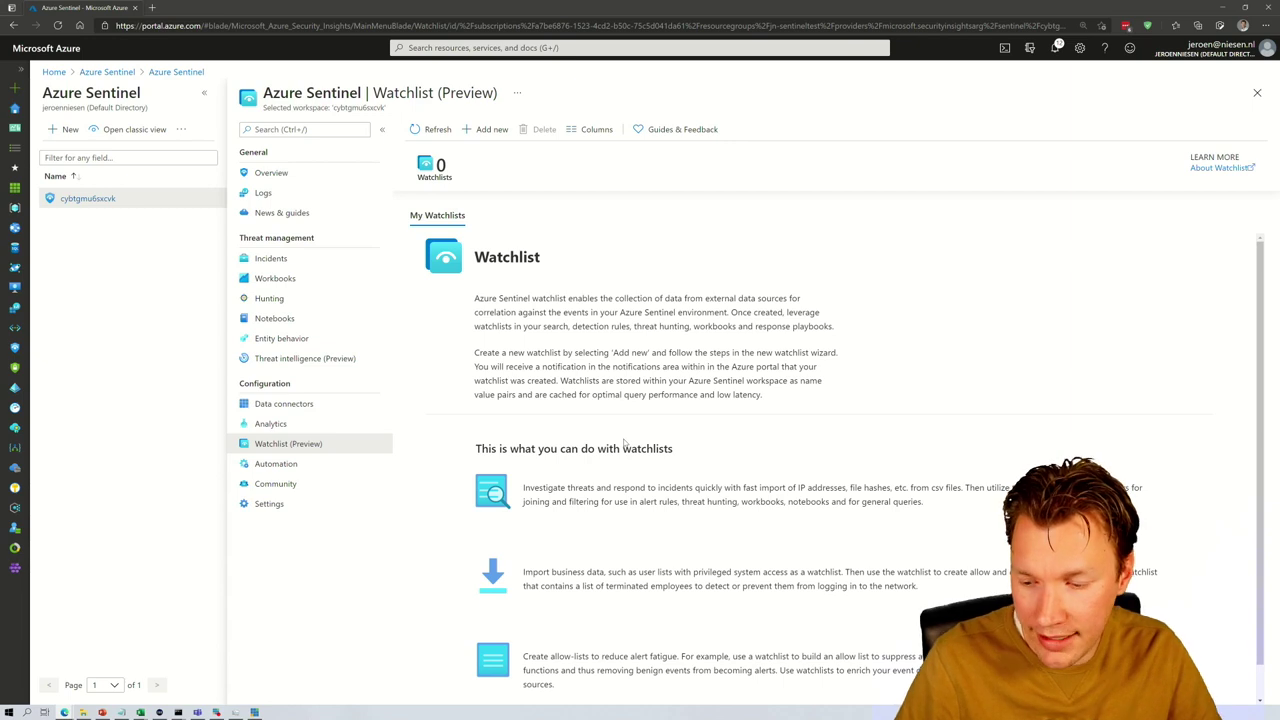
# Add watchlist 'Azure Sentinel Administrators', description 'List of Azure Sentinel Admin', alias azuresentineladmins.
pyautogui.click(486, 133)
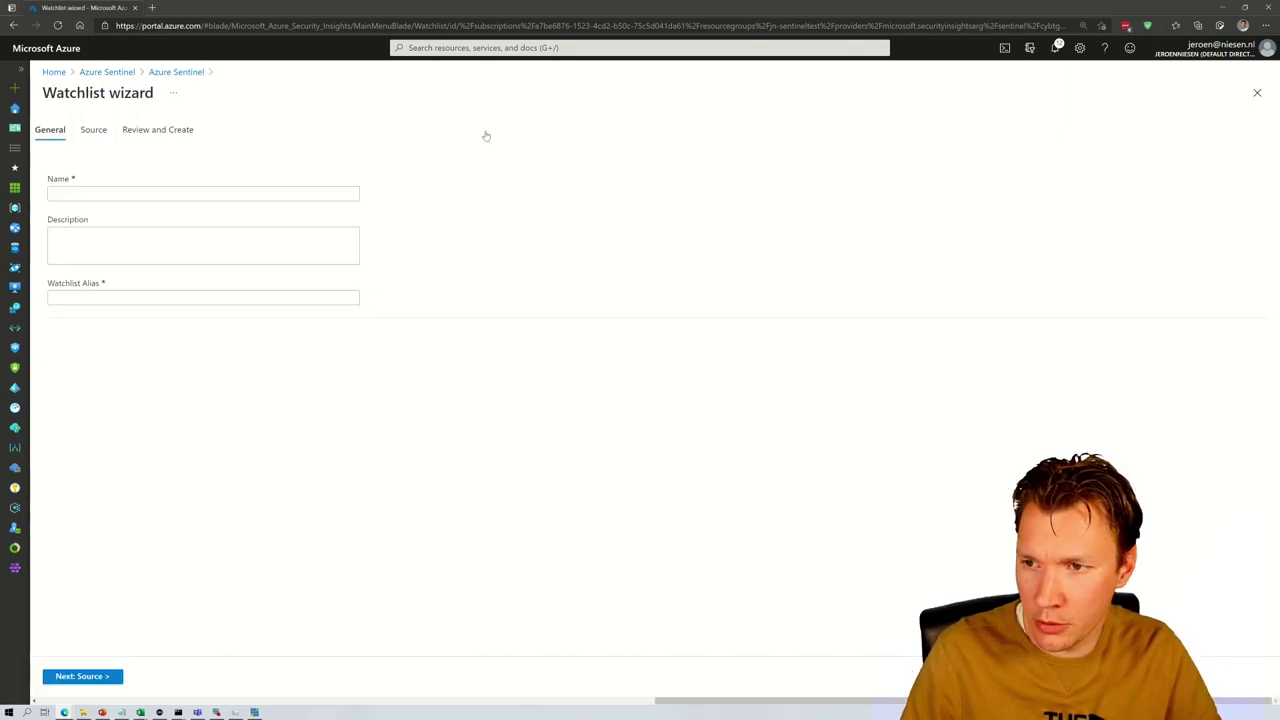
pyautogui.click(92, 193)
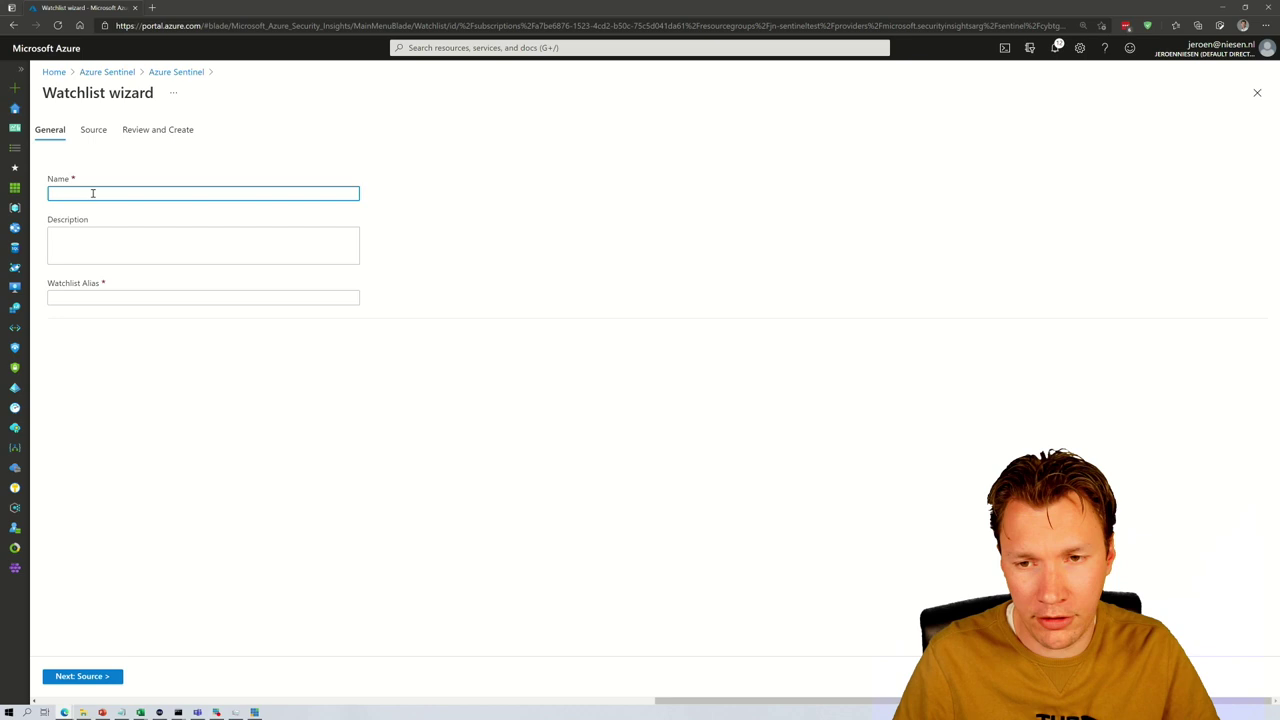
pyautogui.write('Azure Sentinel A')
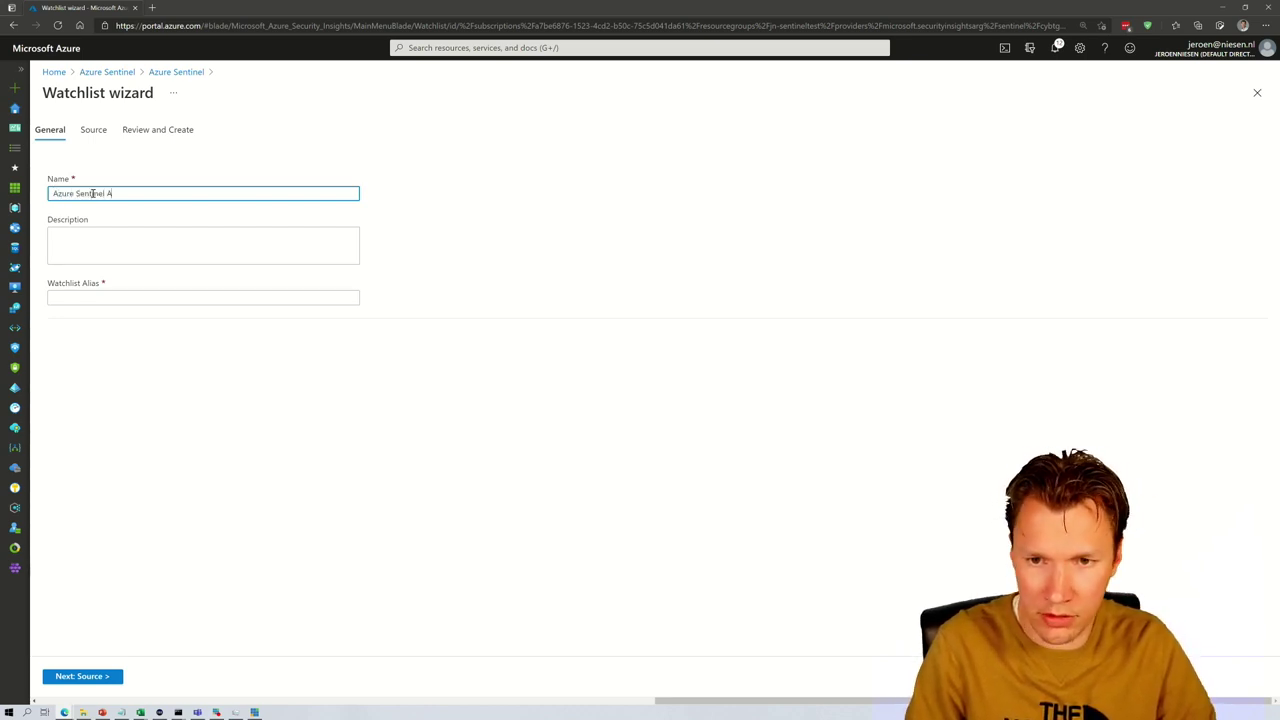
pyautogui.write('dministrators')
pyautogui.press('Tab')
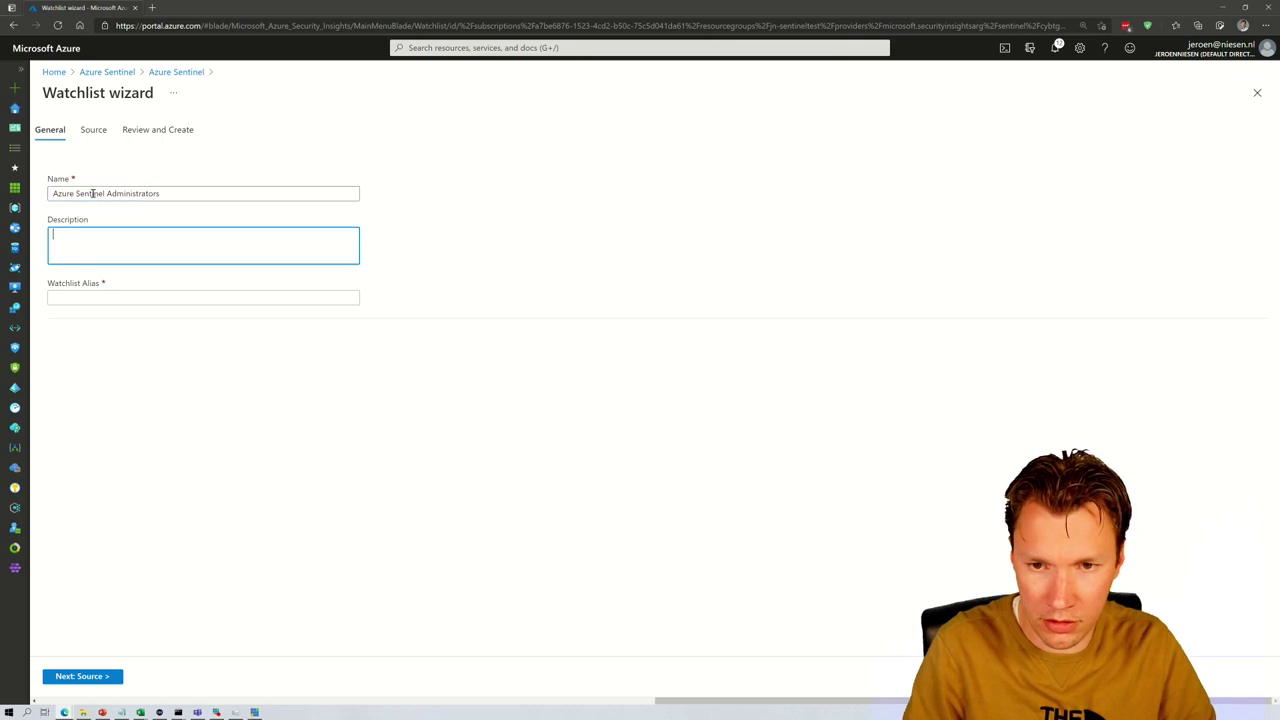
pyautogui.write('List of Azure Se')
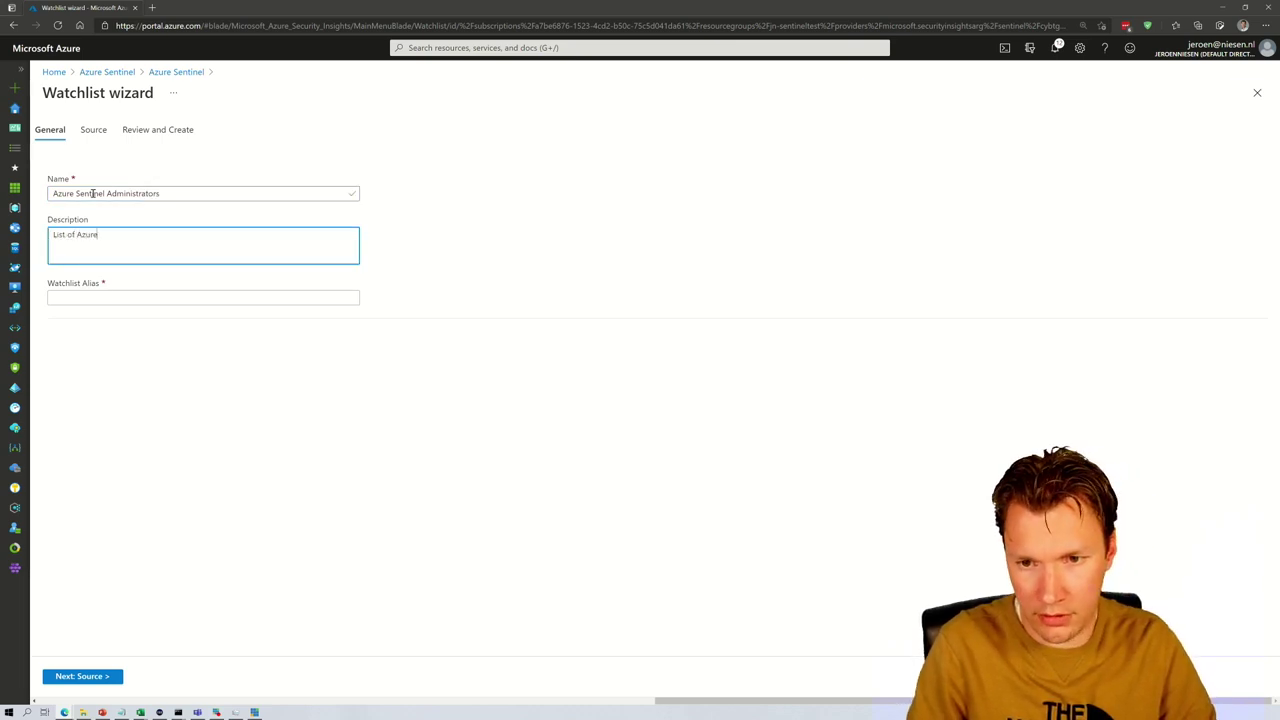
pyautogui.write('ntinel Administrators')
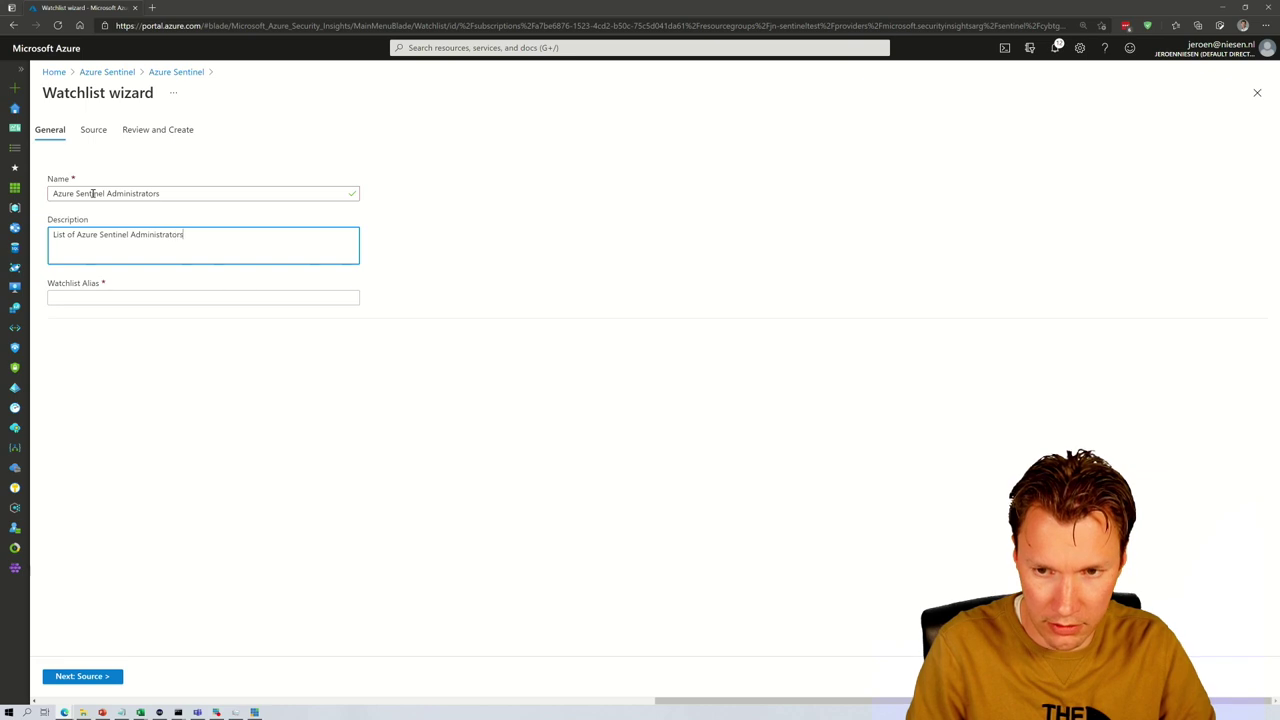
pyautogui.press('Tab')
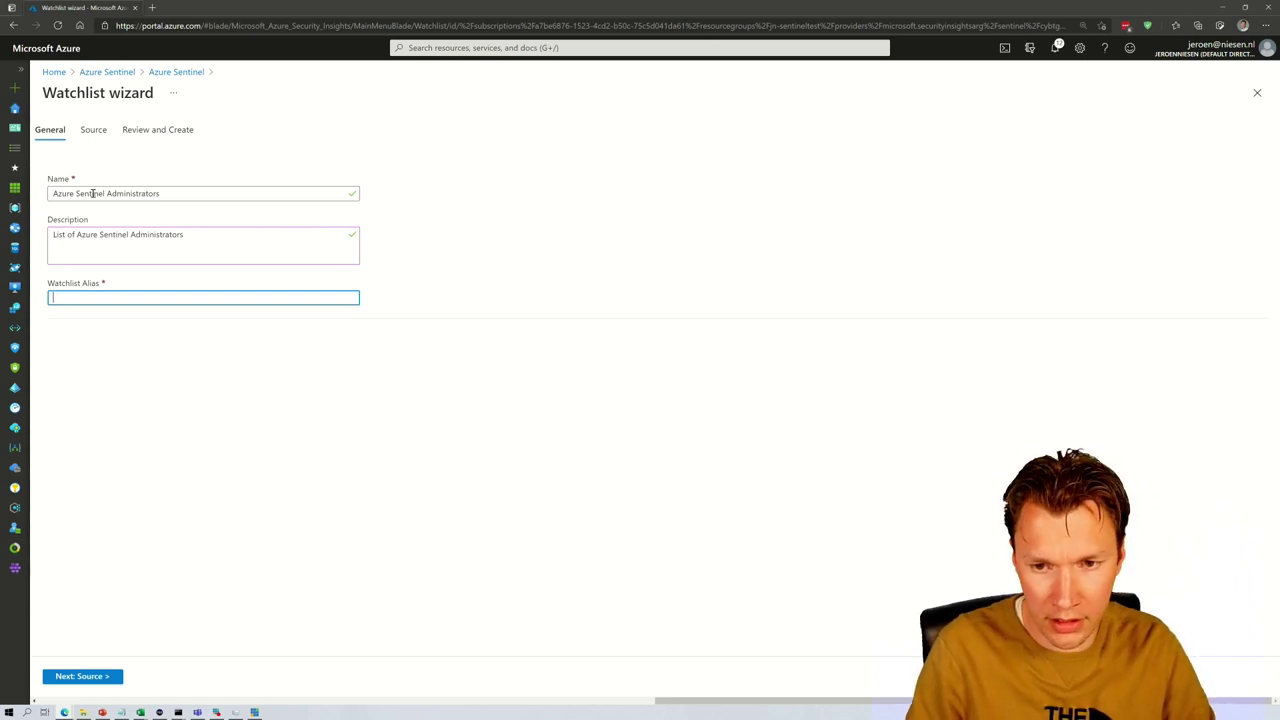
pyautogui.write('azuresentin')
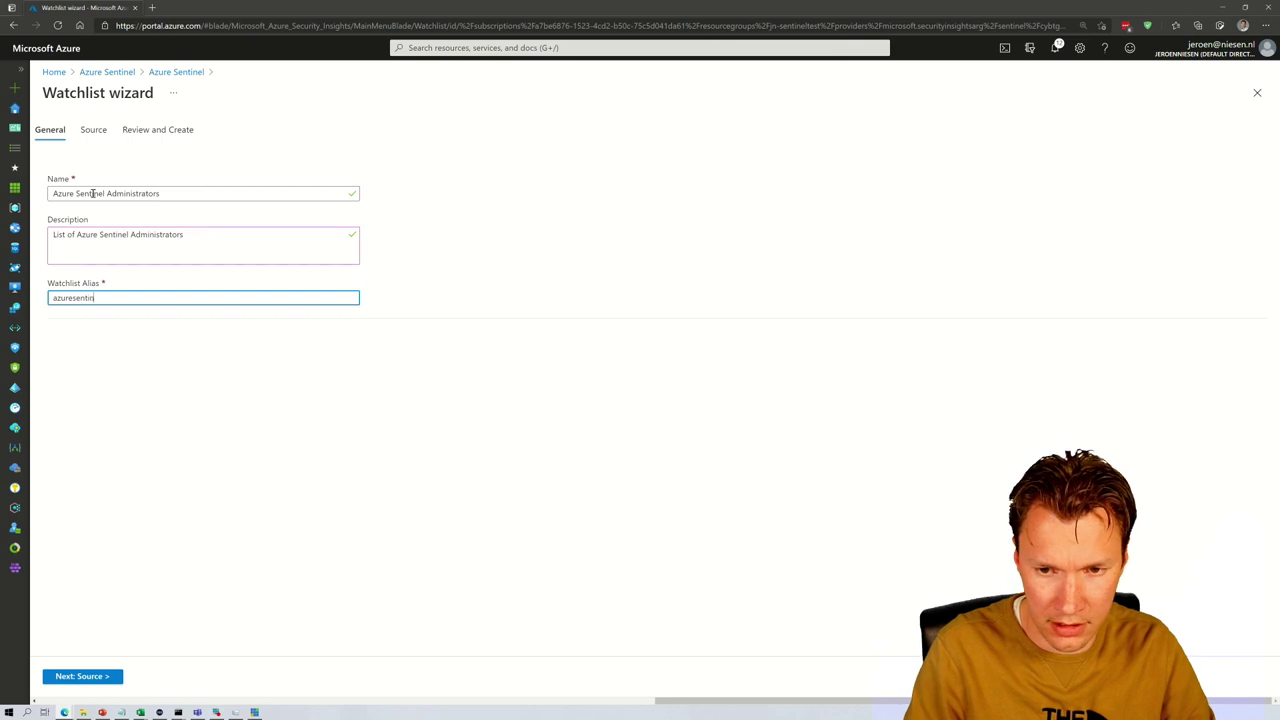
pyautogui.write('eladmins')
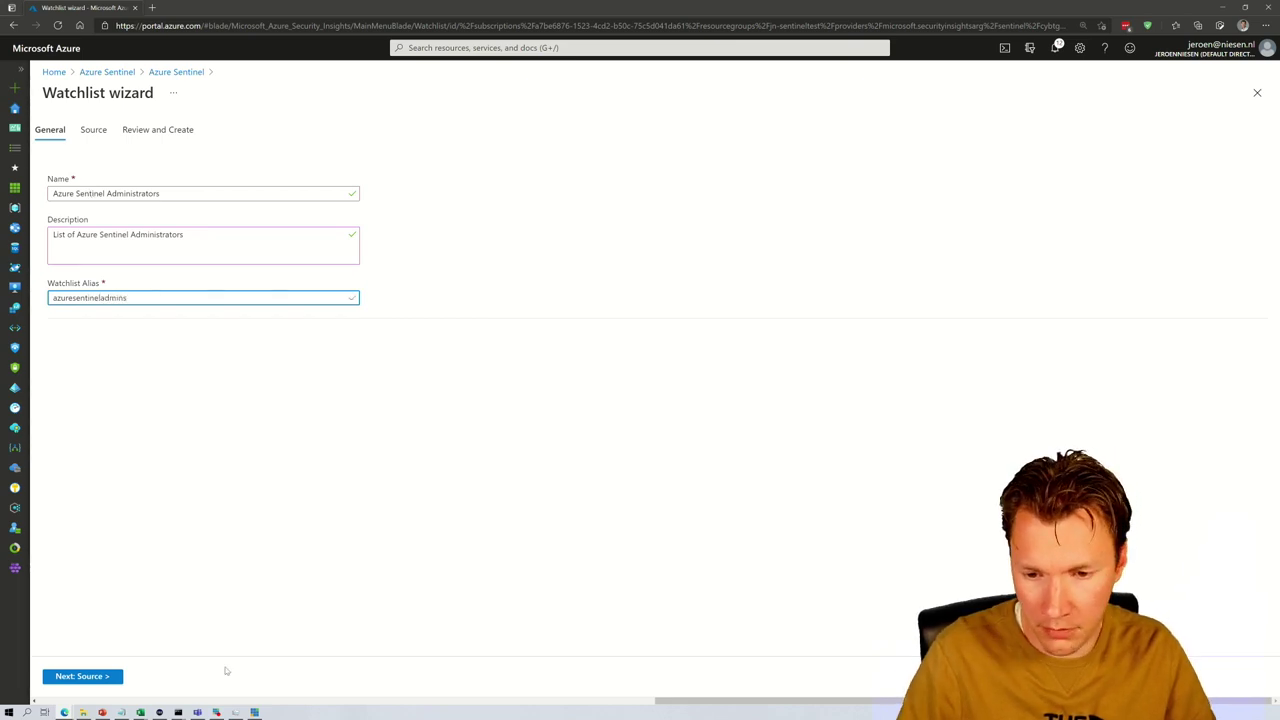
pyautogui.click(82, 677)
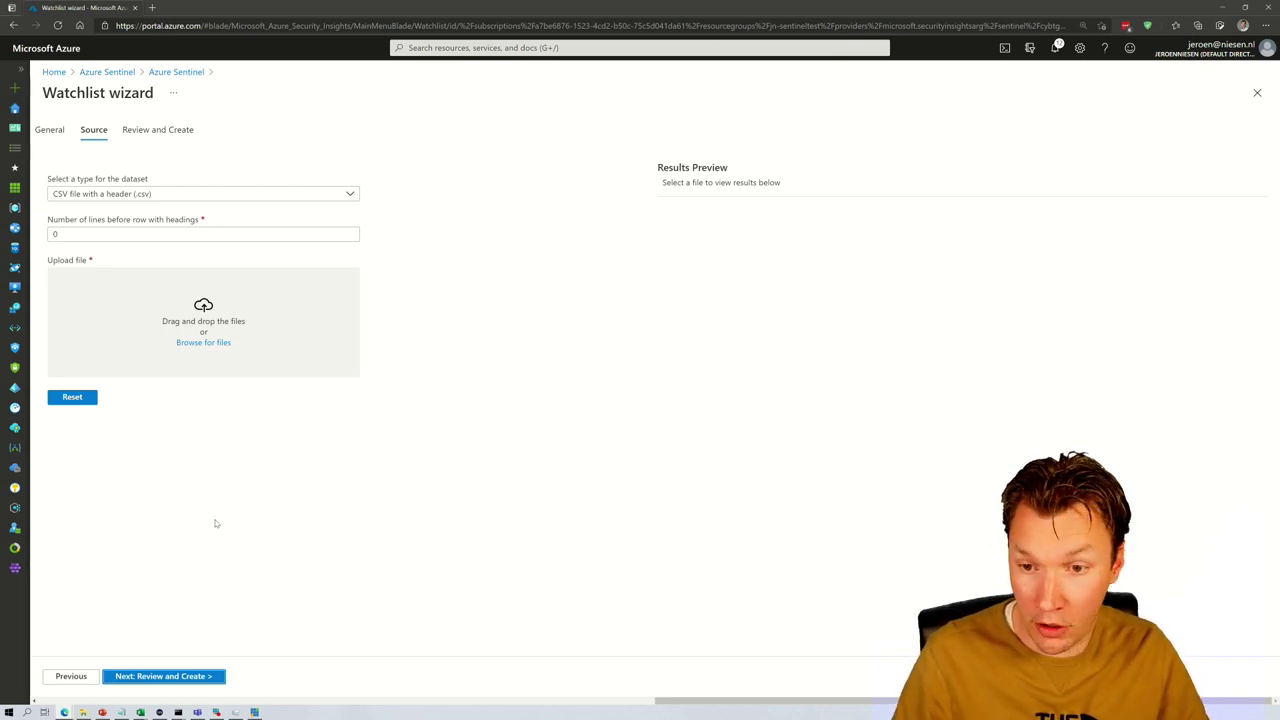
# Keep 'CSV file with a header' as dataset type and review sentinel-administrators.csv's usernames in Notepad.
pyautogui.click(127, 195)
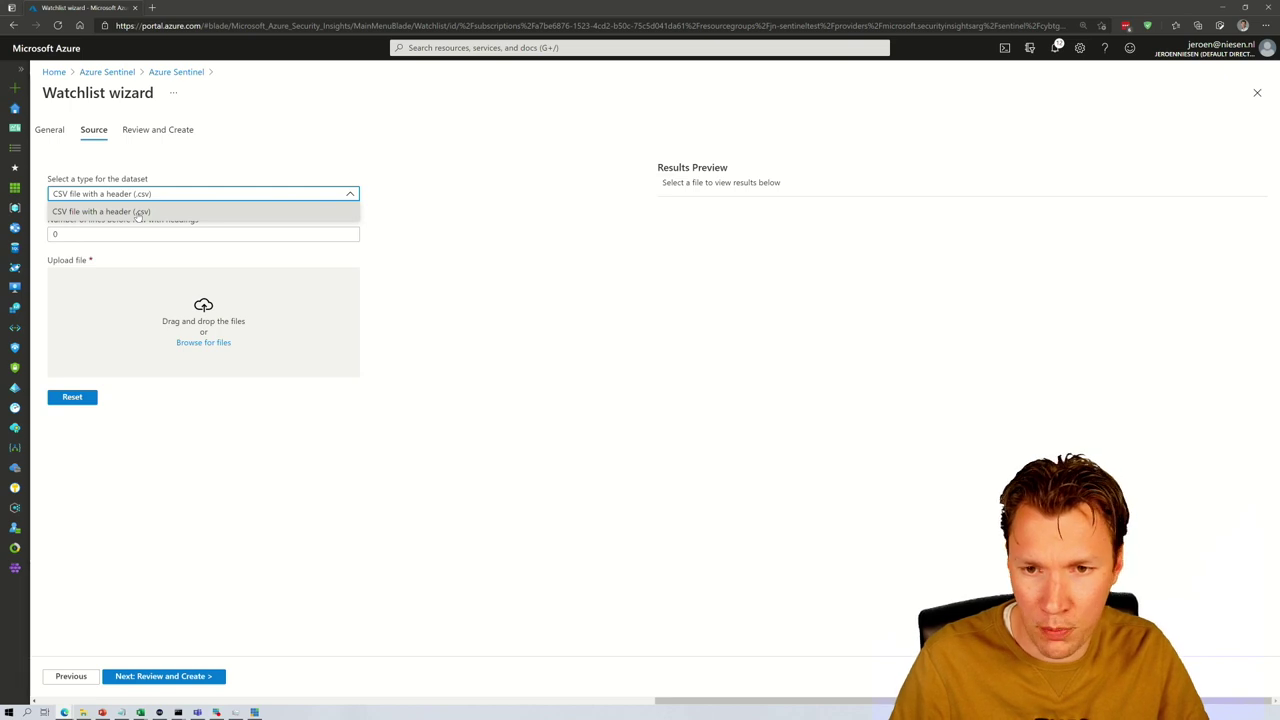
pyautogui.click(138, 213)
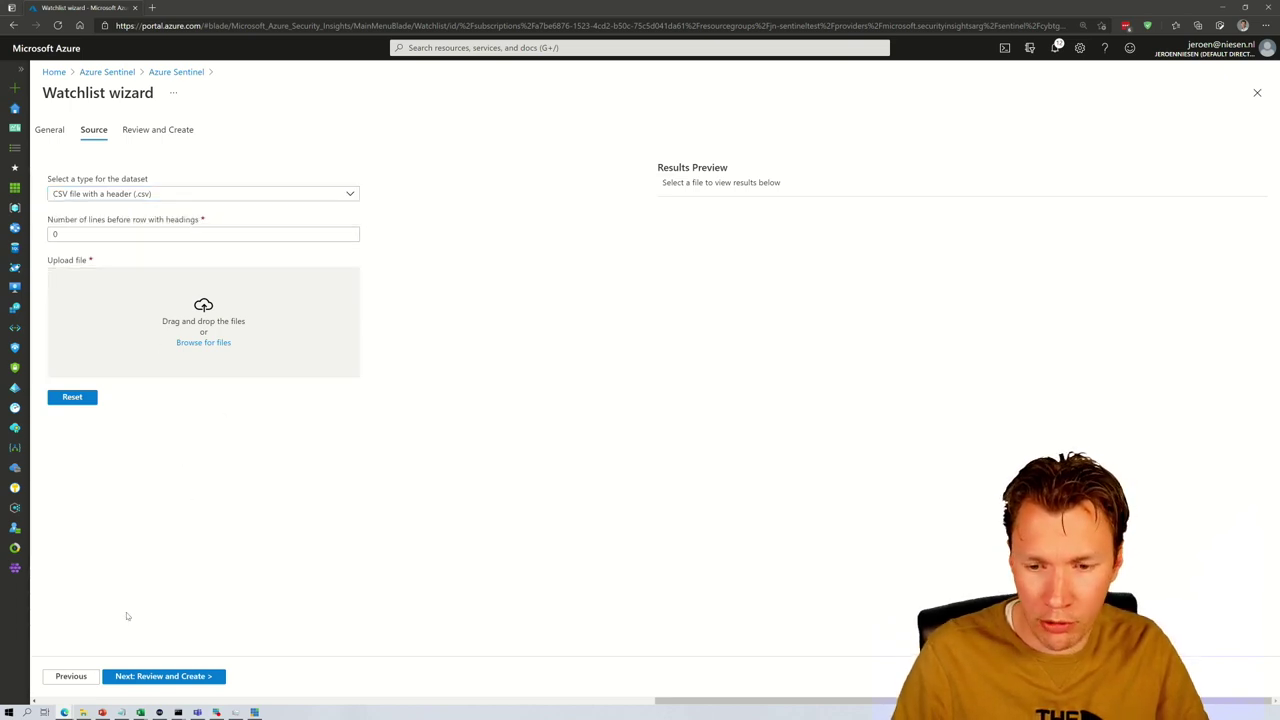
pyautogui.rightClick(121, 712)
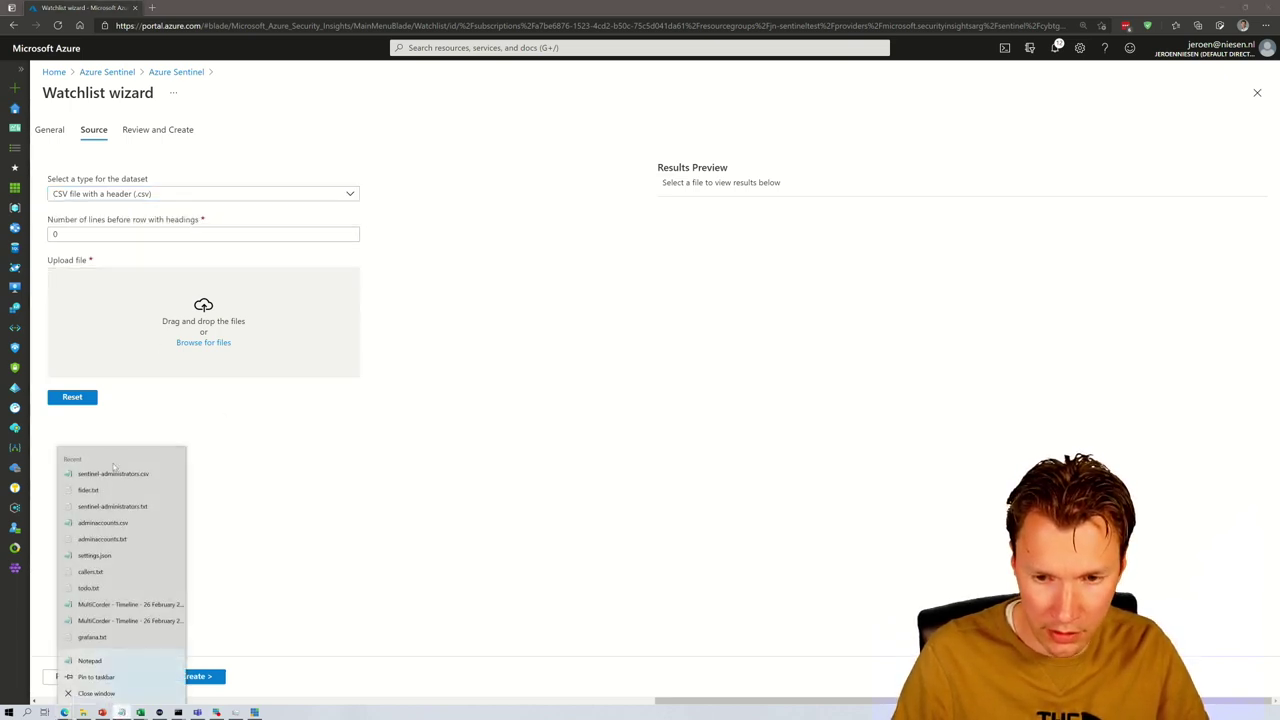
pyautogui.click(114, 474)
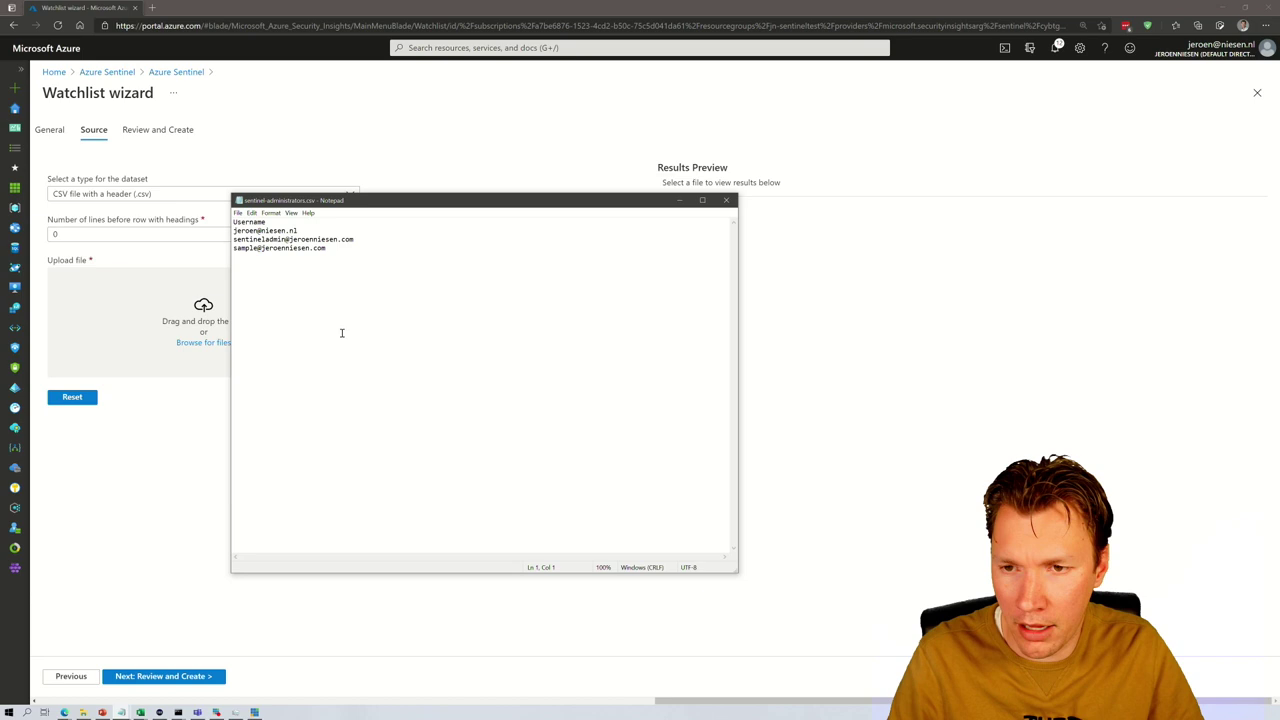
pyautogui.doubleClick(249, 221)
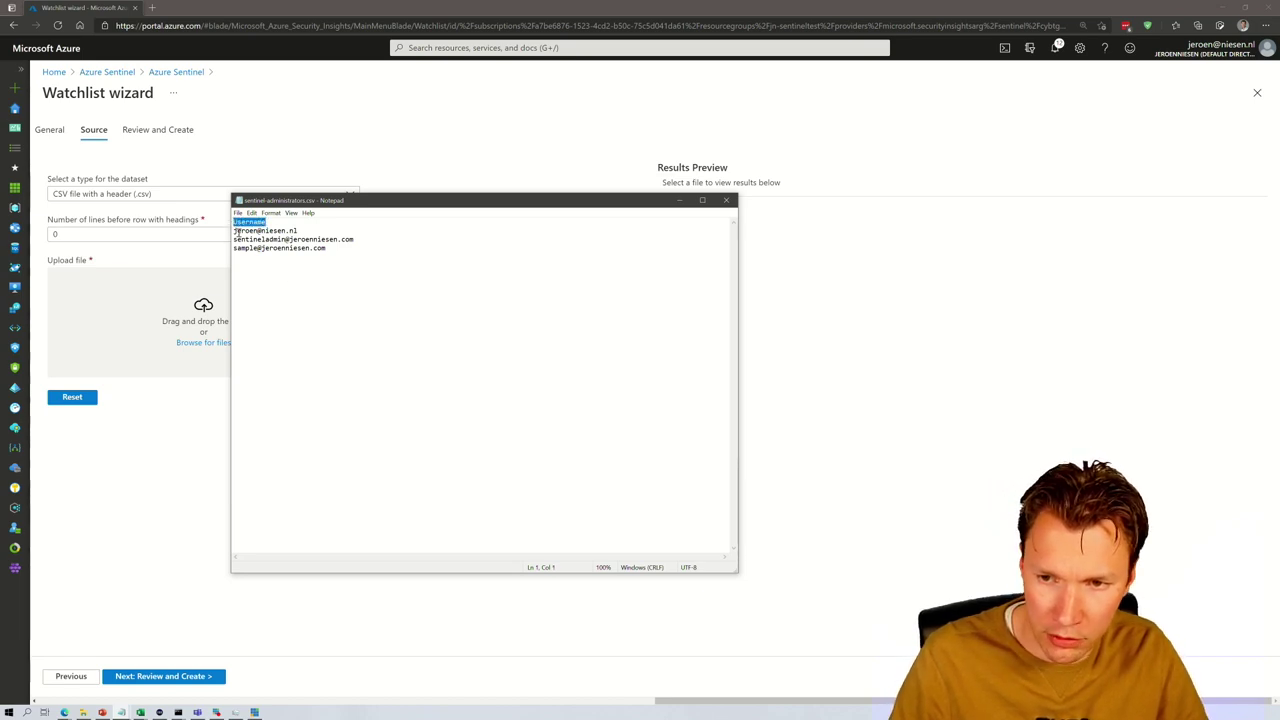
pyautogui.moveTo(343, 248); pyautogui.dragTo(232, 230)
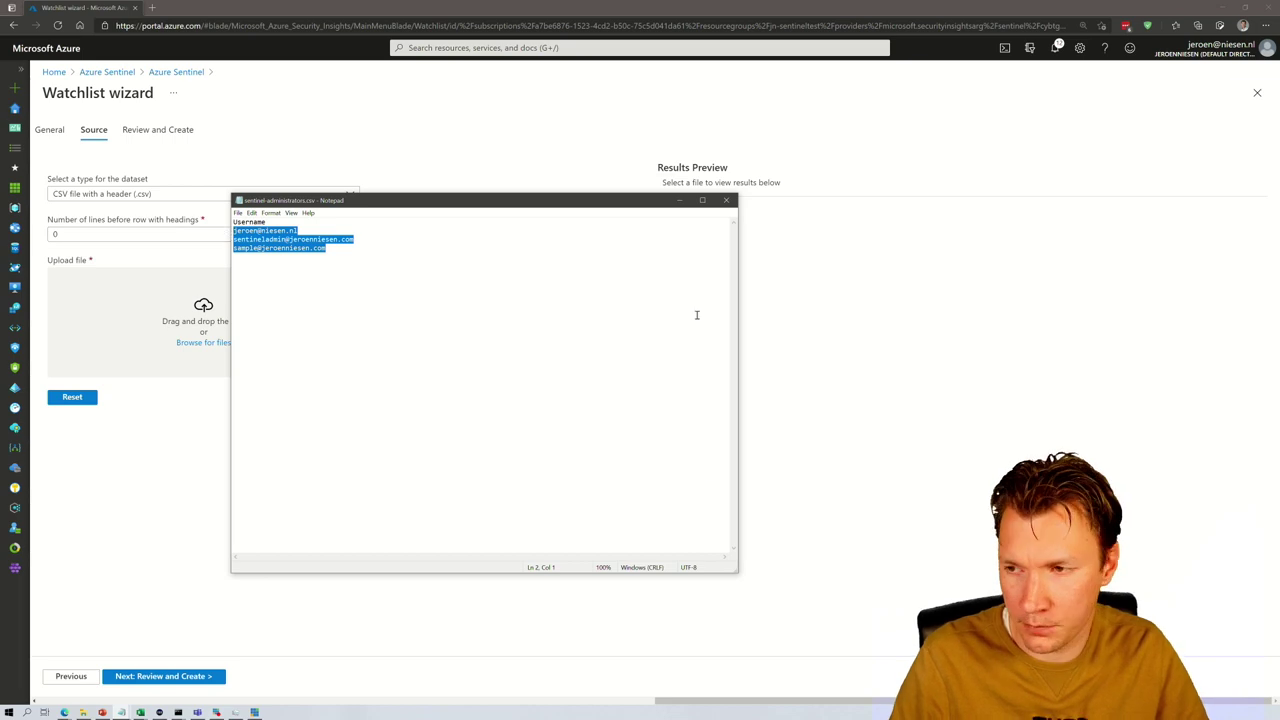
pyautogui.click(725, 204)
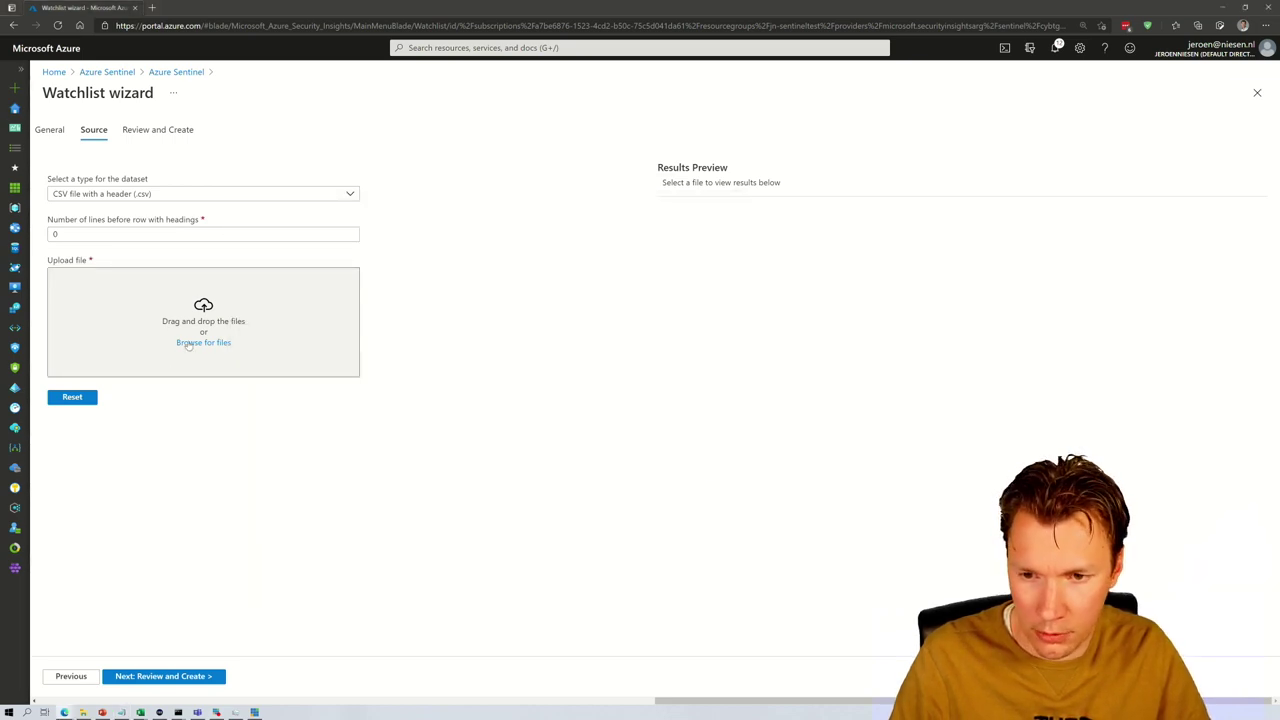
# Upload sentinel-administrators.csv as the watchlist source file.
pyautogui.click(190, 343)
pyautogui.doubleClick(351, 150)
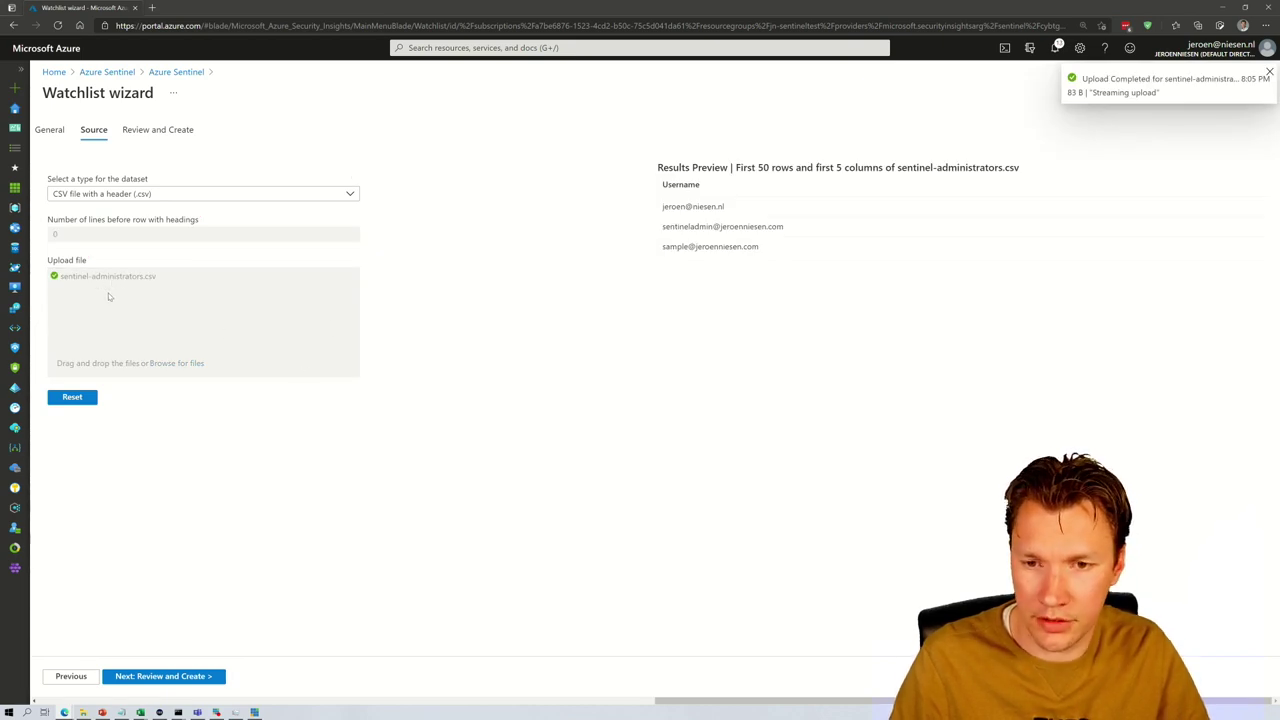
pyautogui.click(166, 679)
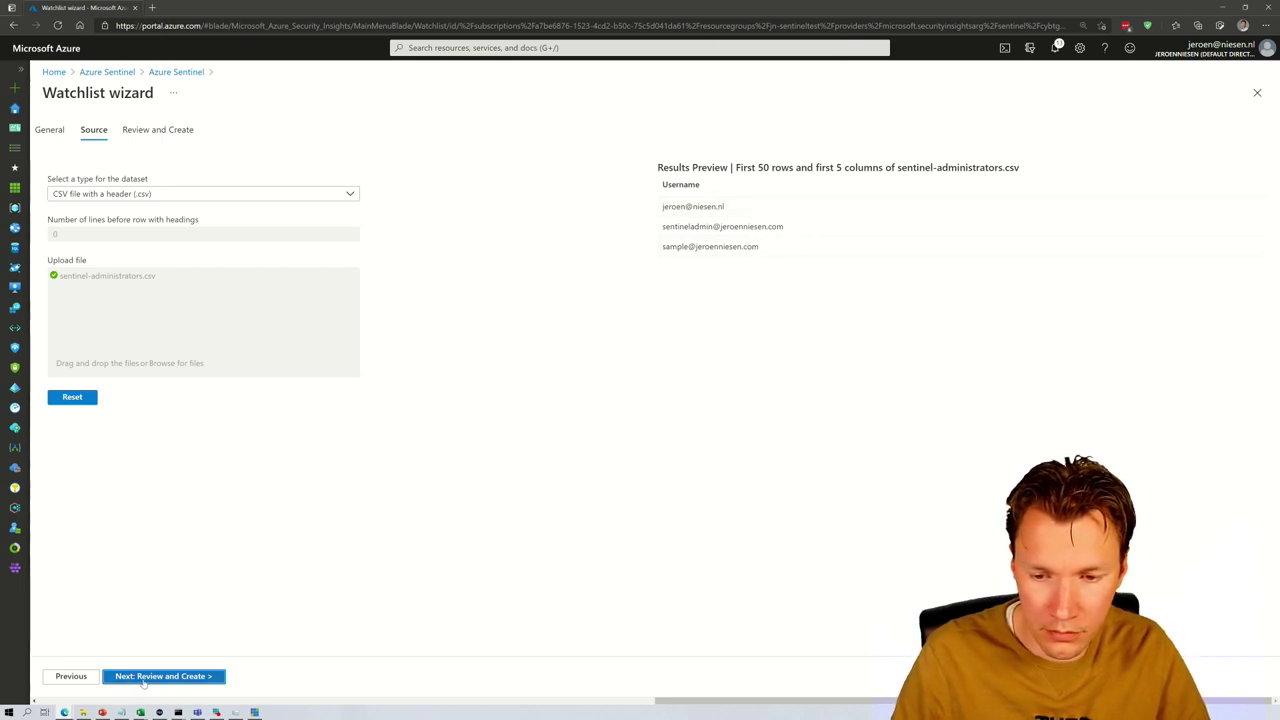
# Review and create the Azure Sentinel Administrators watchlist, then open a blank Logs query.
pyautogui.click(143, 677)
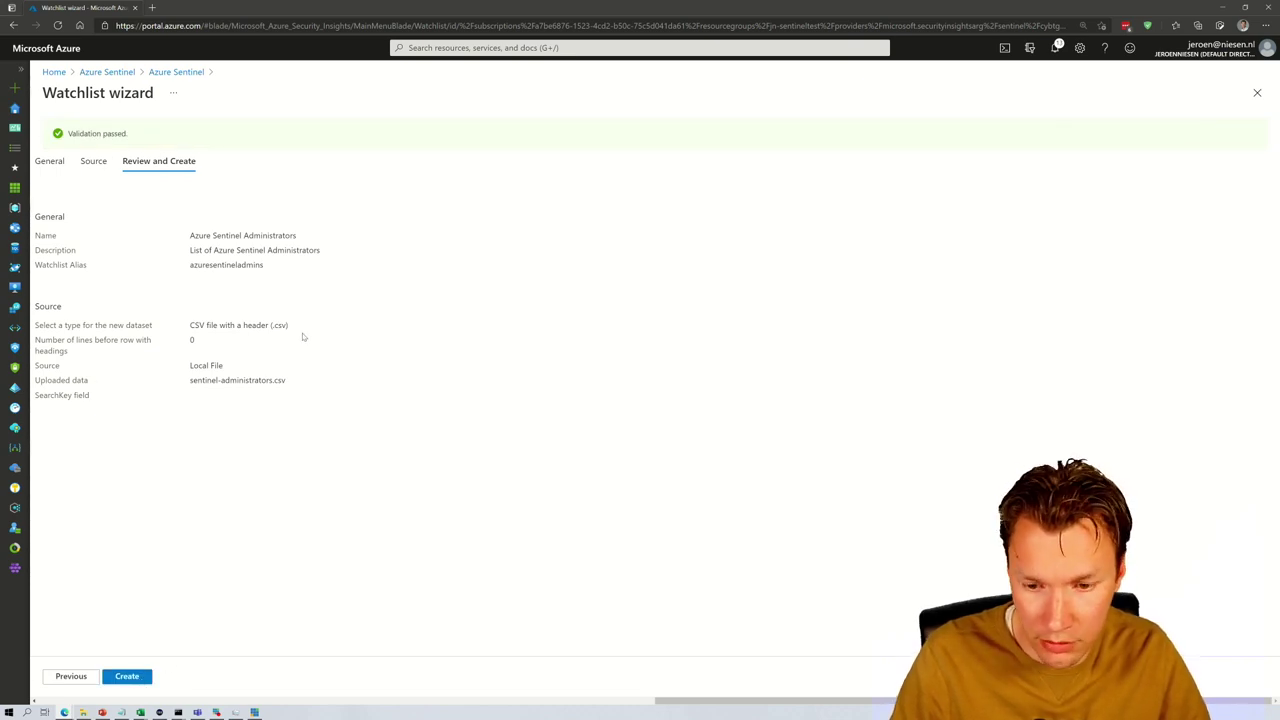
pyautogui.click(137, 679)
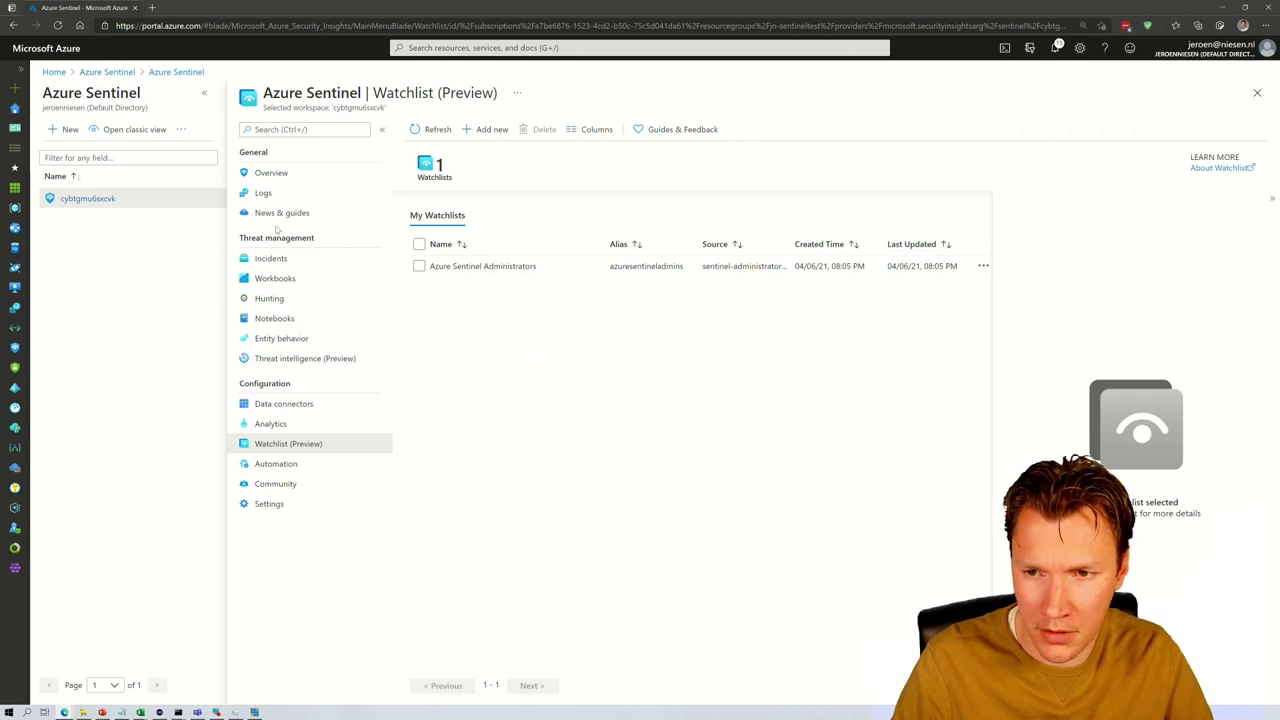
pyautogui.click(264, 193)
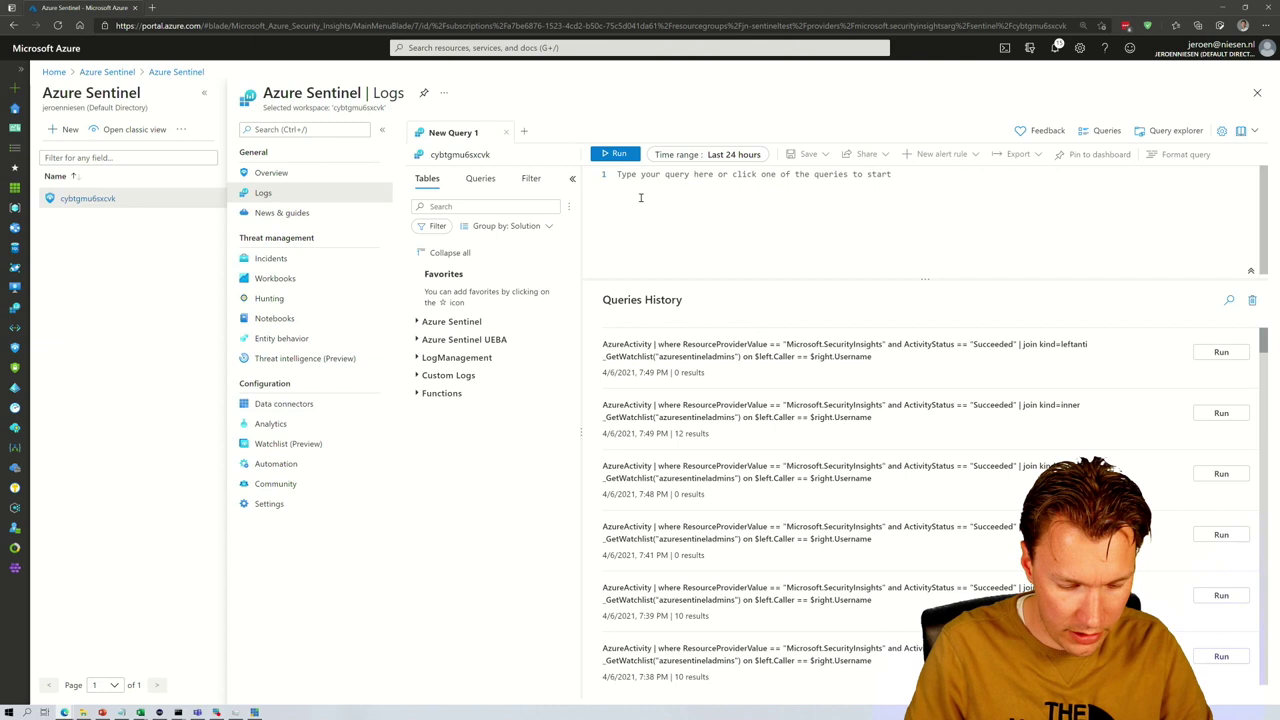
# Run _GetWatchlist("azuresentineladmins") in Logs to list its three usernames, then clear the editor.
pyautogui.write('_G')
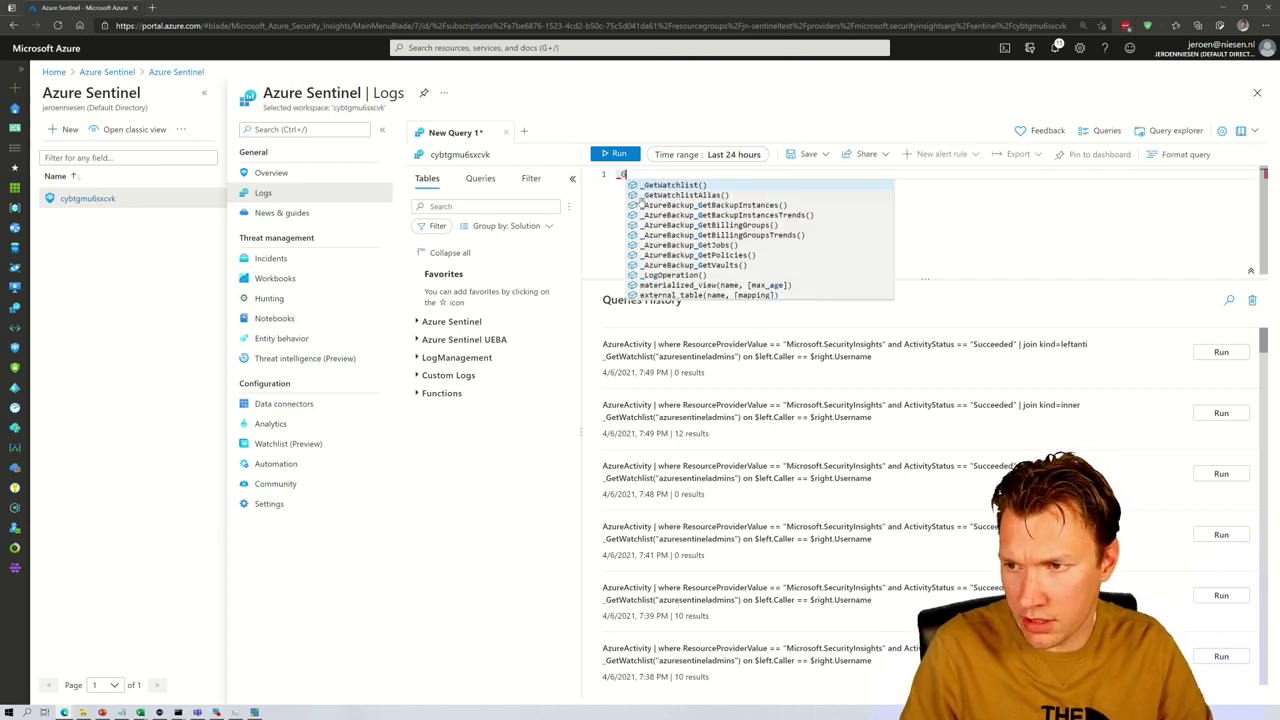
pyautogui.press('Tab')
pyautogui.press('Return')
pyautogui.write('|')
pyautogui.press('BackSpace')
pyautogui.press('BackSpace')
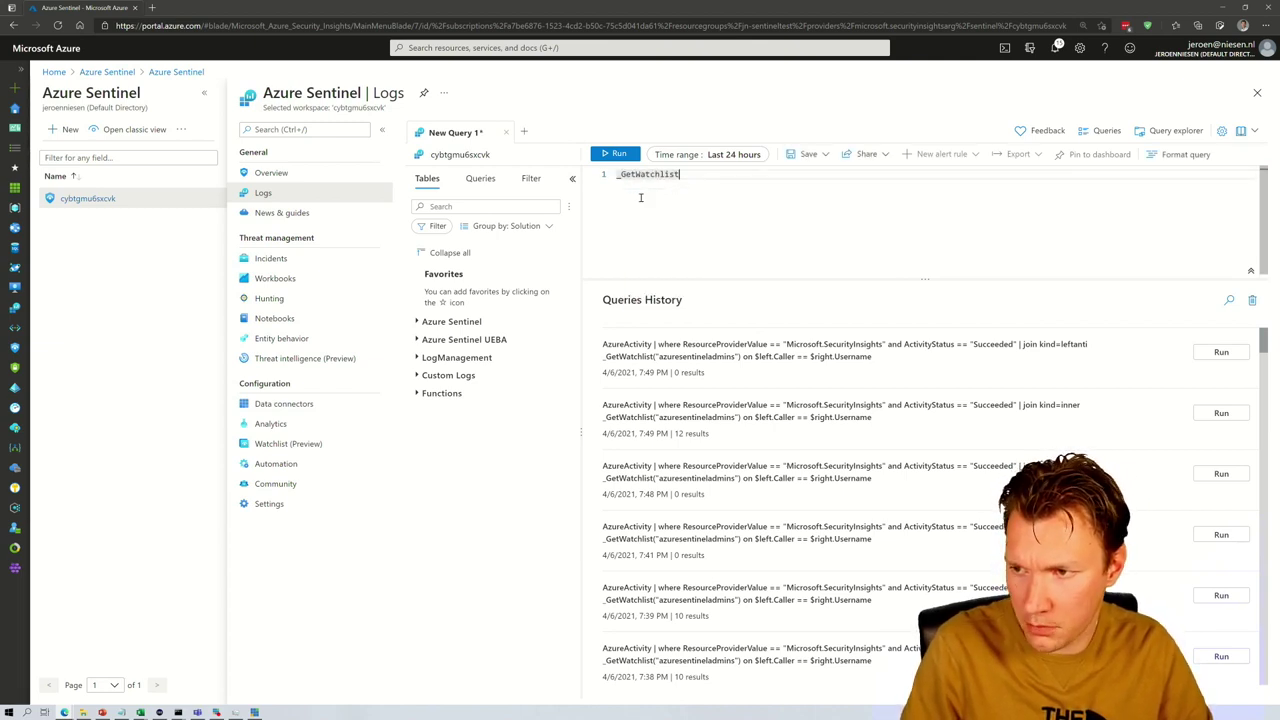
pyautogui.write('(')
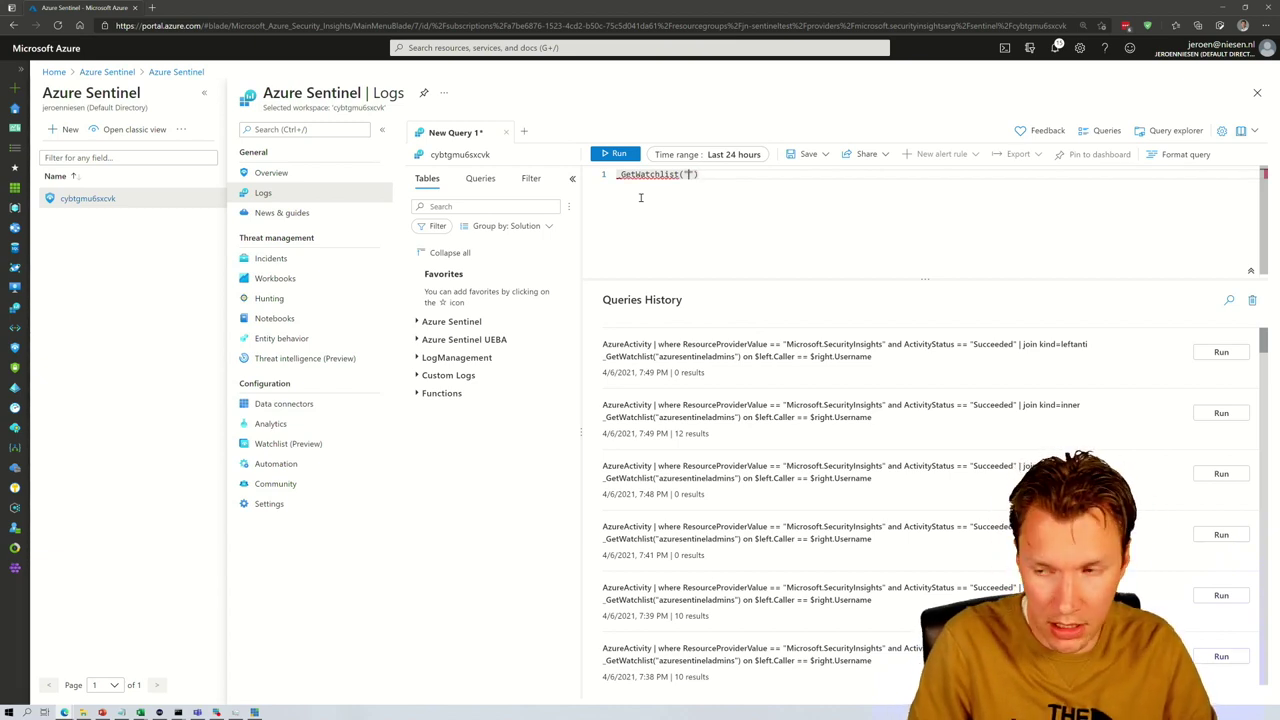
pyautogui.write('azuresenti')
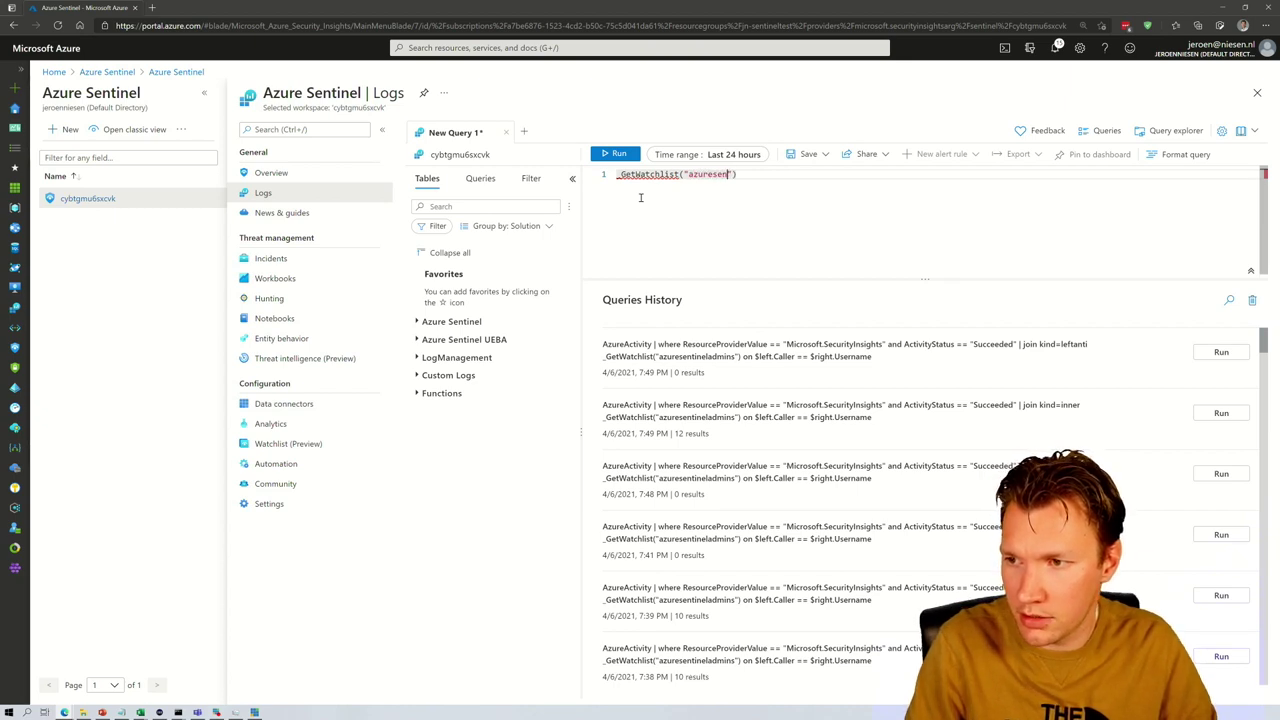
pyautogui.write('neladm')
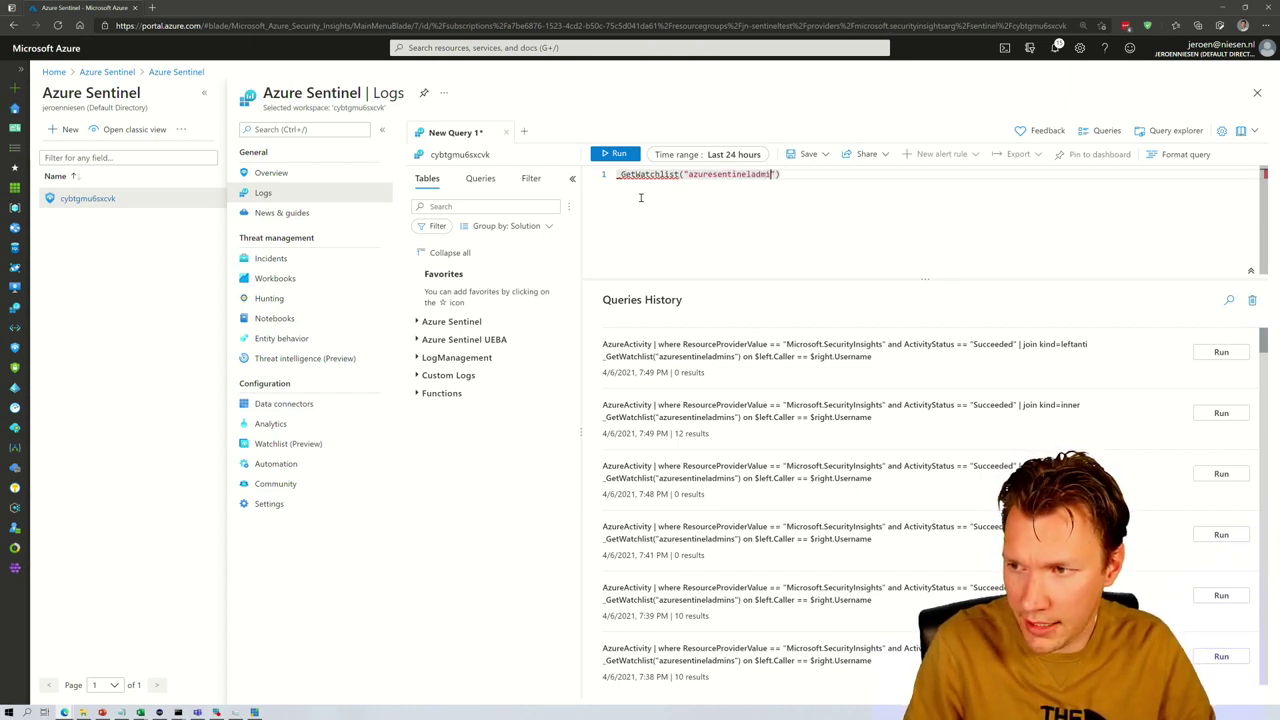
pyautogui.write('ins')
pyautogui.click(612, 154)
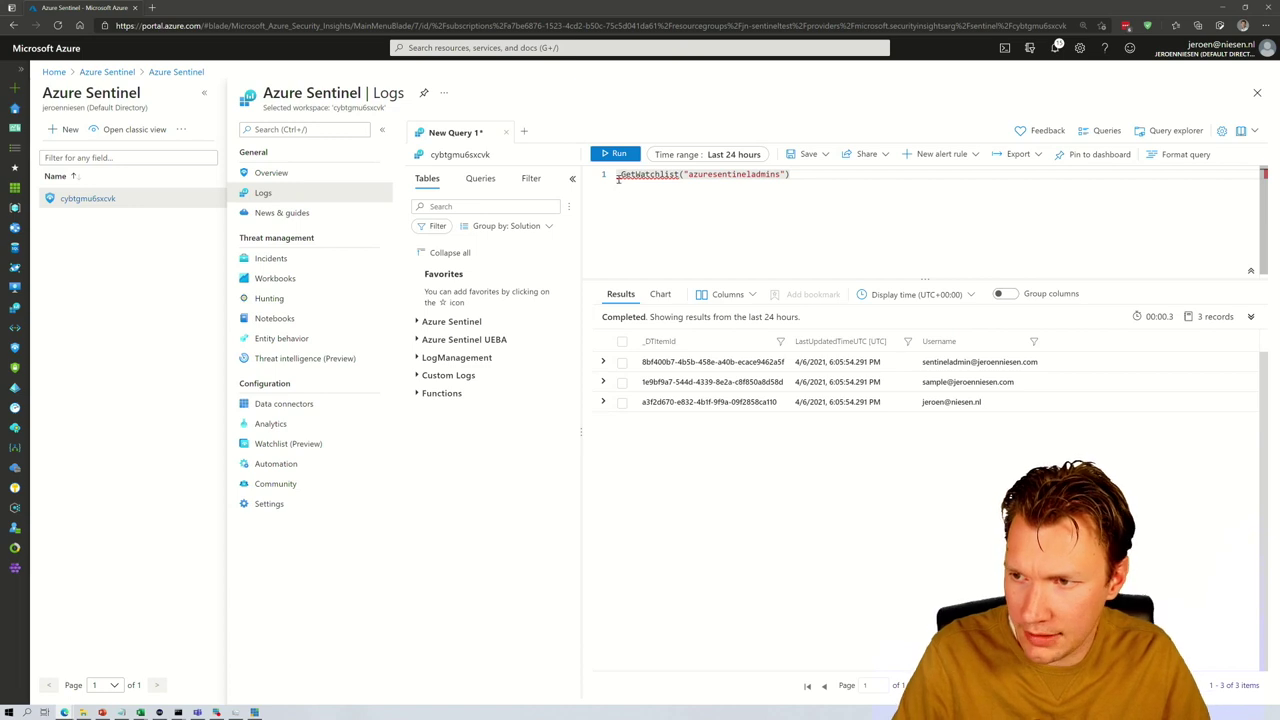
pyautogui.click(838, 178)
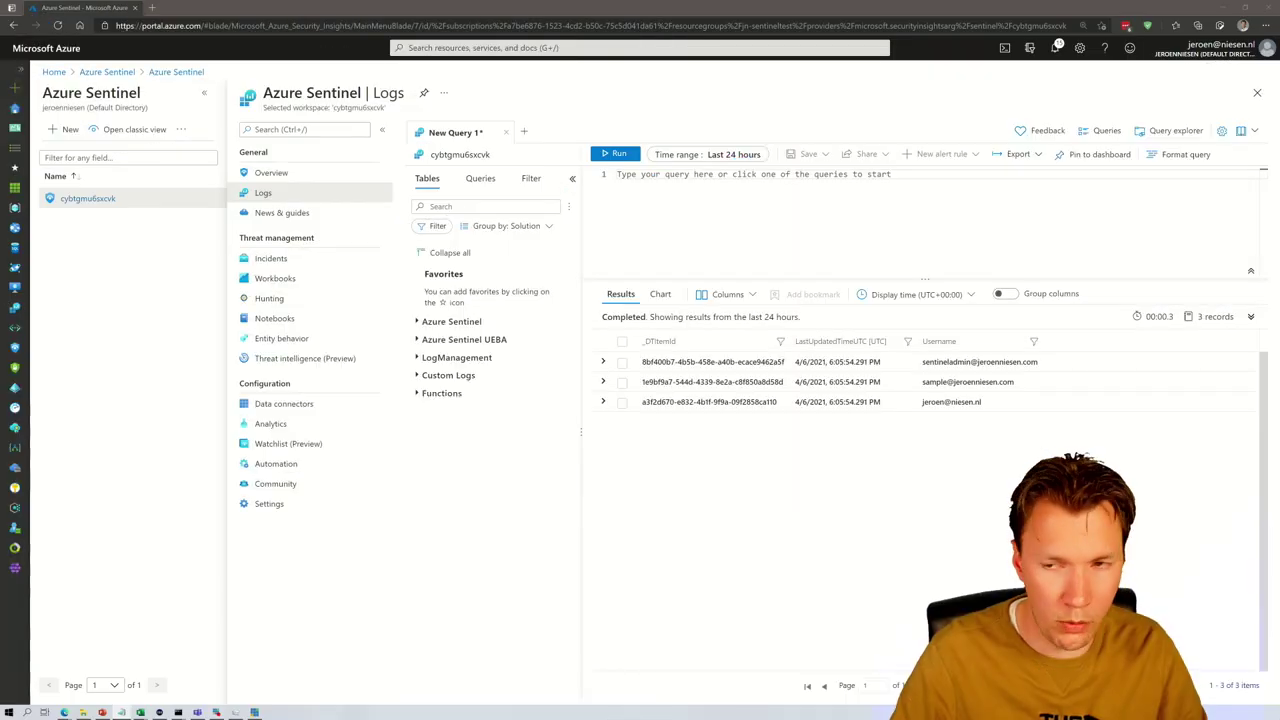
# Paste the AzureActivity query and delete its hard-coded 'Caller !in' exclusion line.
pyautogui.hotkey('ctrl', 'v')
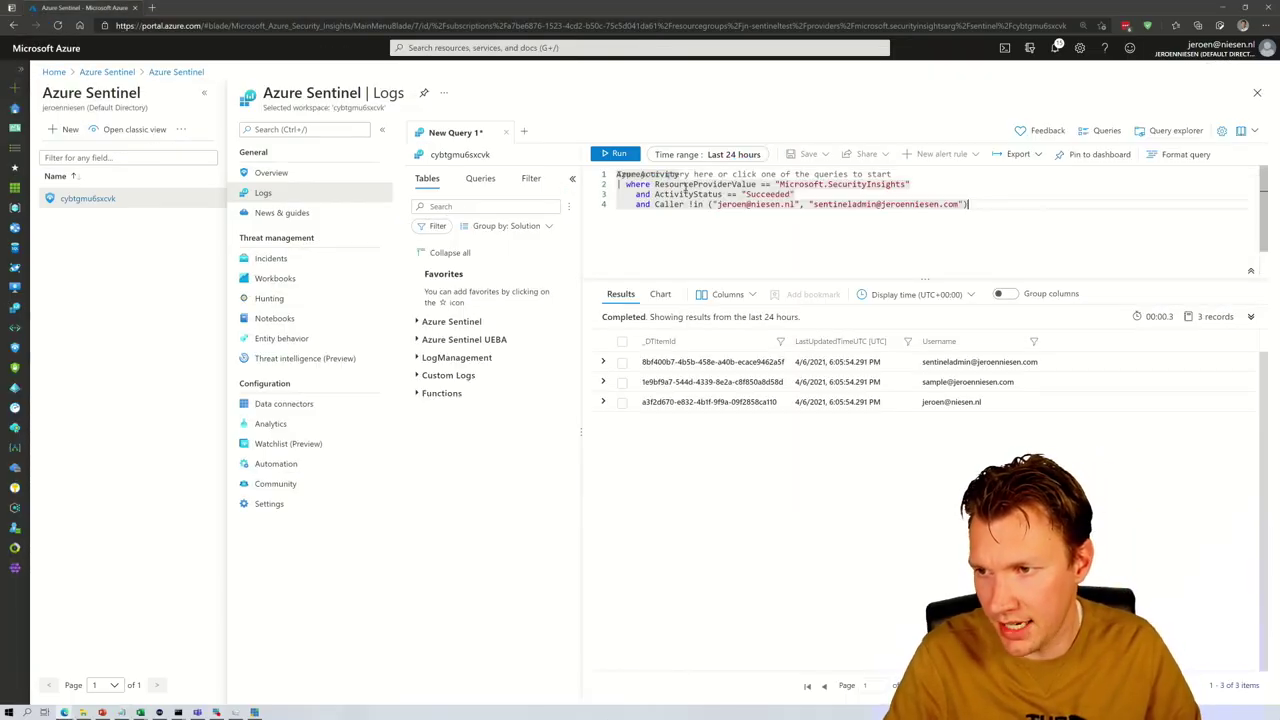
pyautogui.click(636, 204)
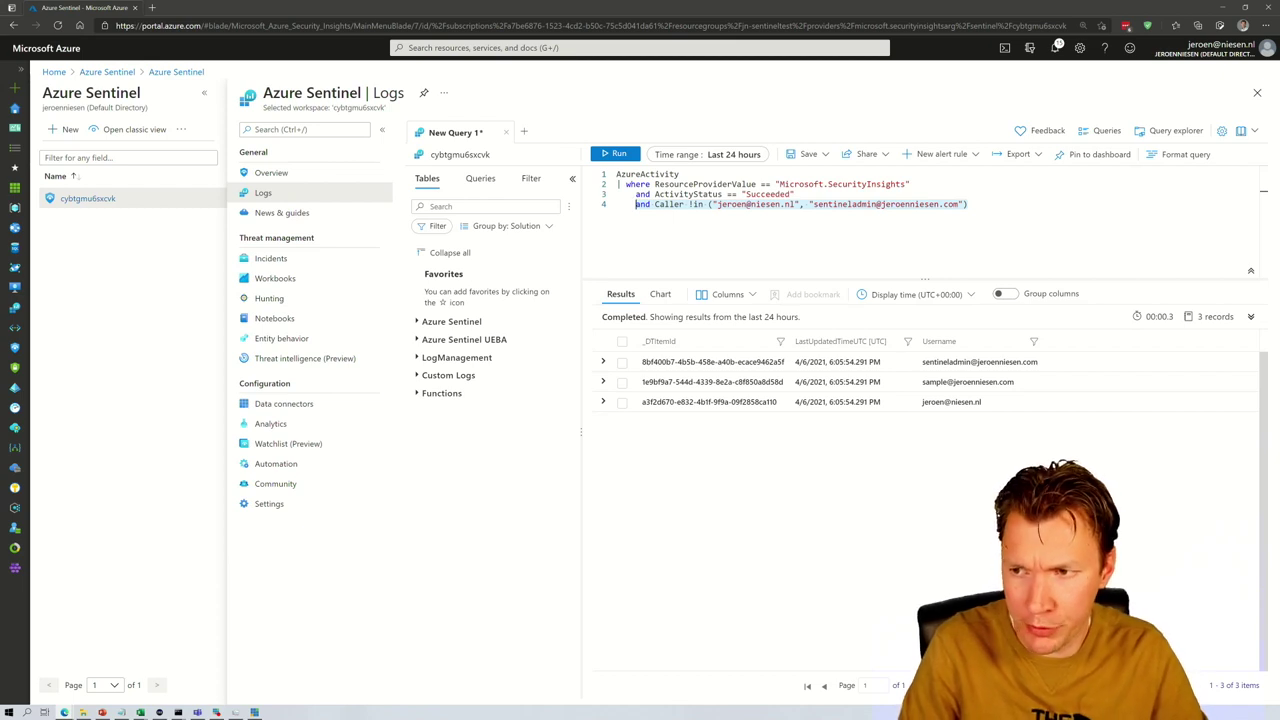
pyautogui.hotkey('shift', 'End')
pyautogui.press('Delete')
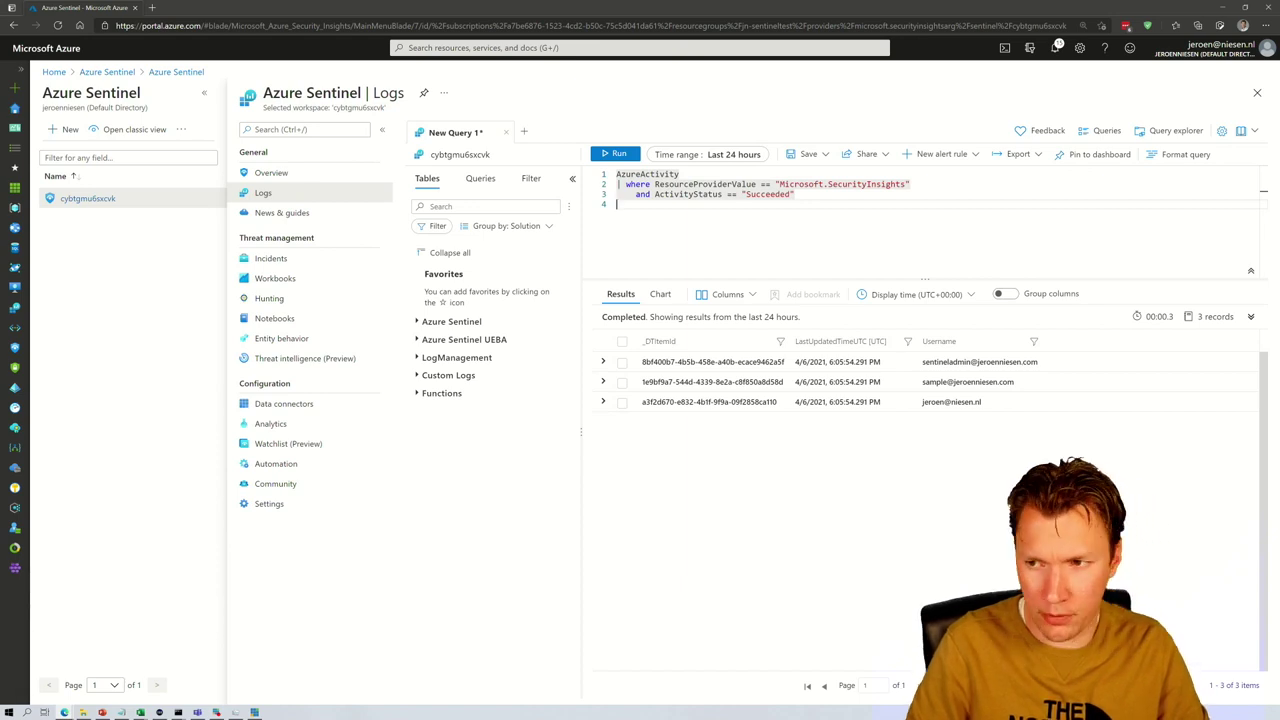
# Append a leftanti join against _GetWatchlist('azuresentineladmins') to the query.
pyautogui.write('| ')
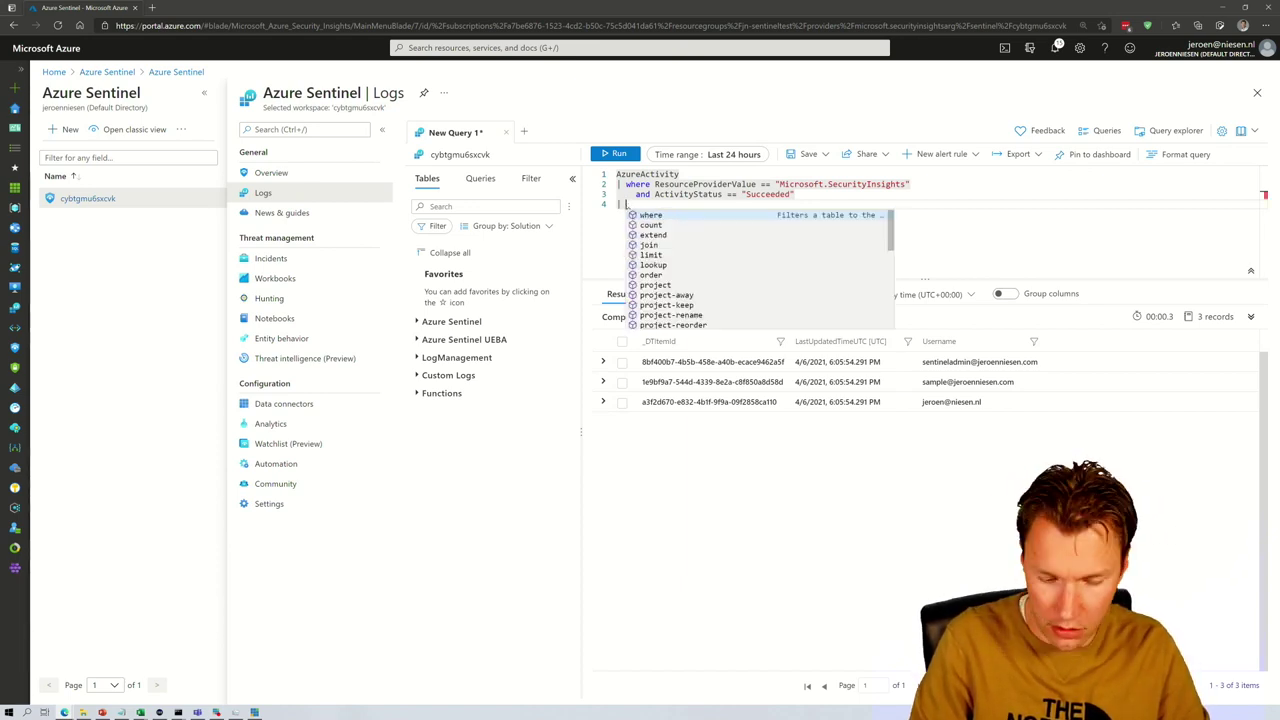
pyautogui.write('join')
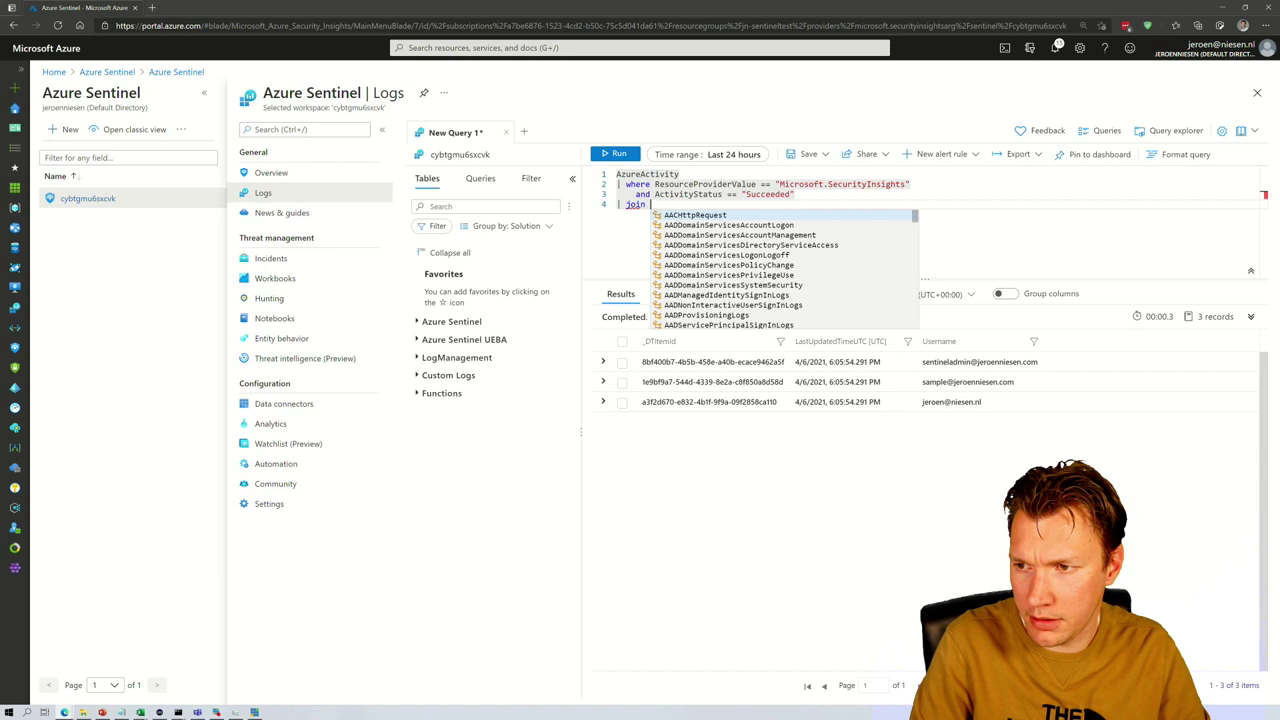
pyautogui.write(' kind')
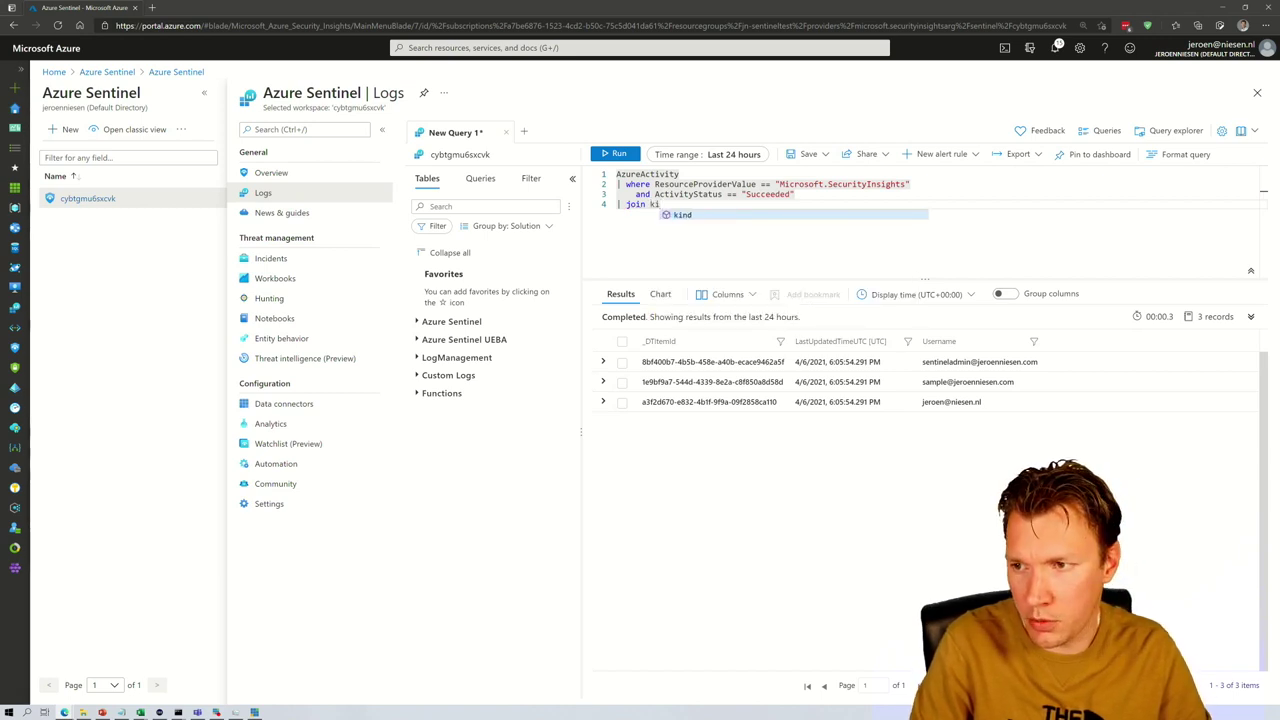
pyautogui.write('=')
pyautogui.press('Down')
pyautogui.press('Down')
pyautogui.press('Down')
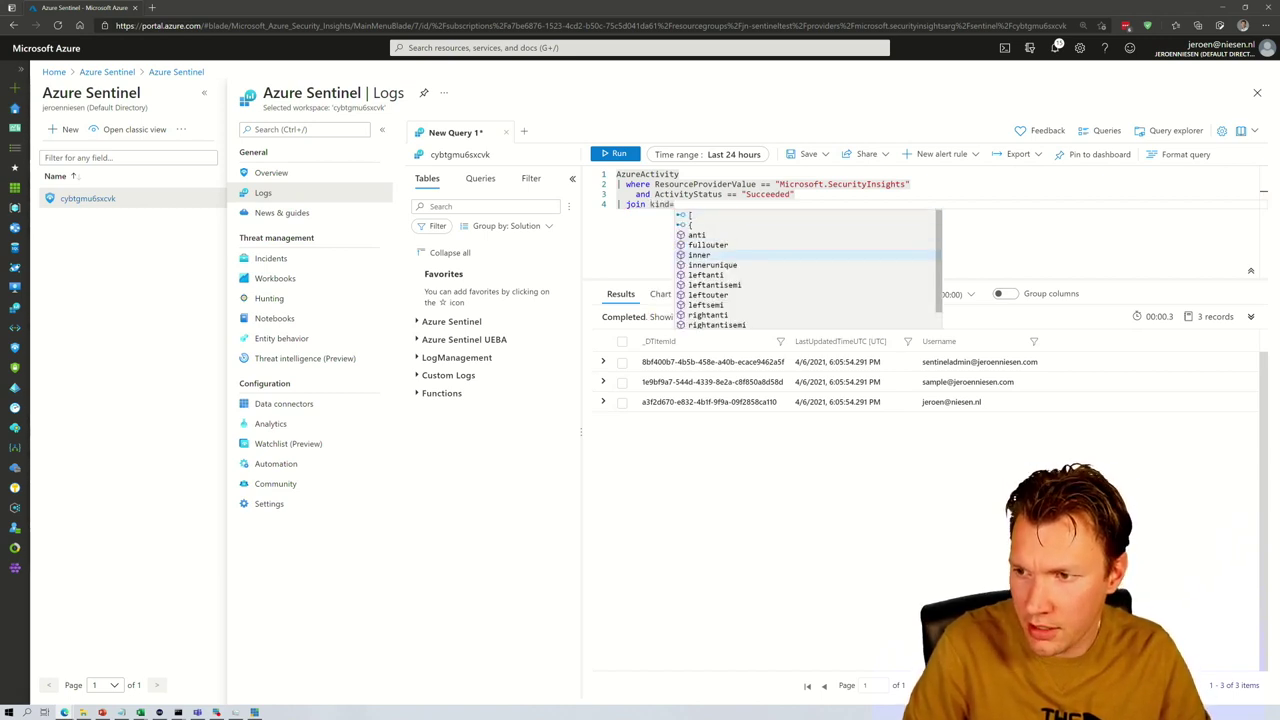
pyautogui.press('Down')
pyautogui.press('Down')
pyautogui.press('Down')
pyautogui.press('Tab')
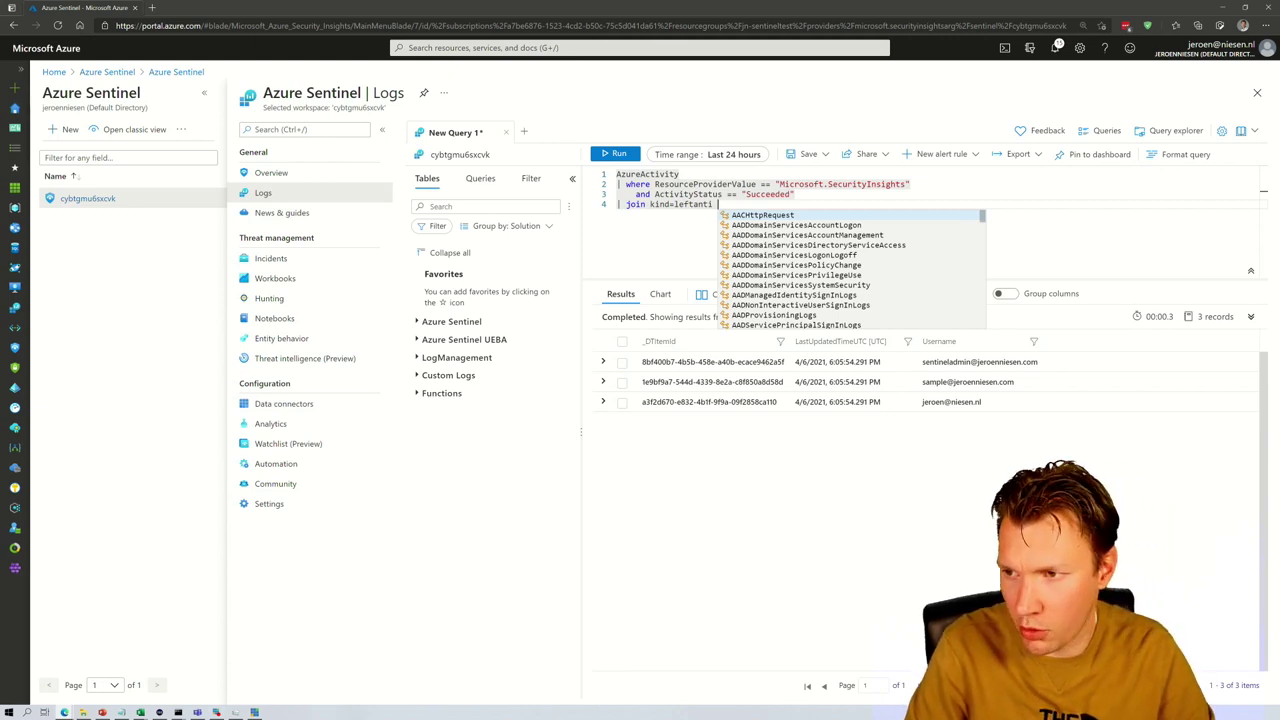
pyautogui.write('_')
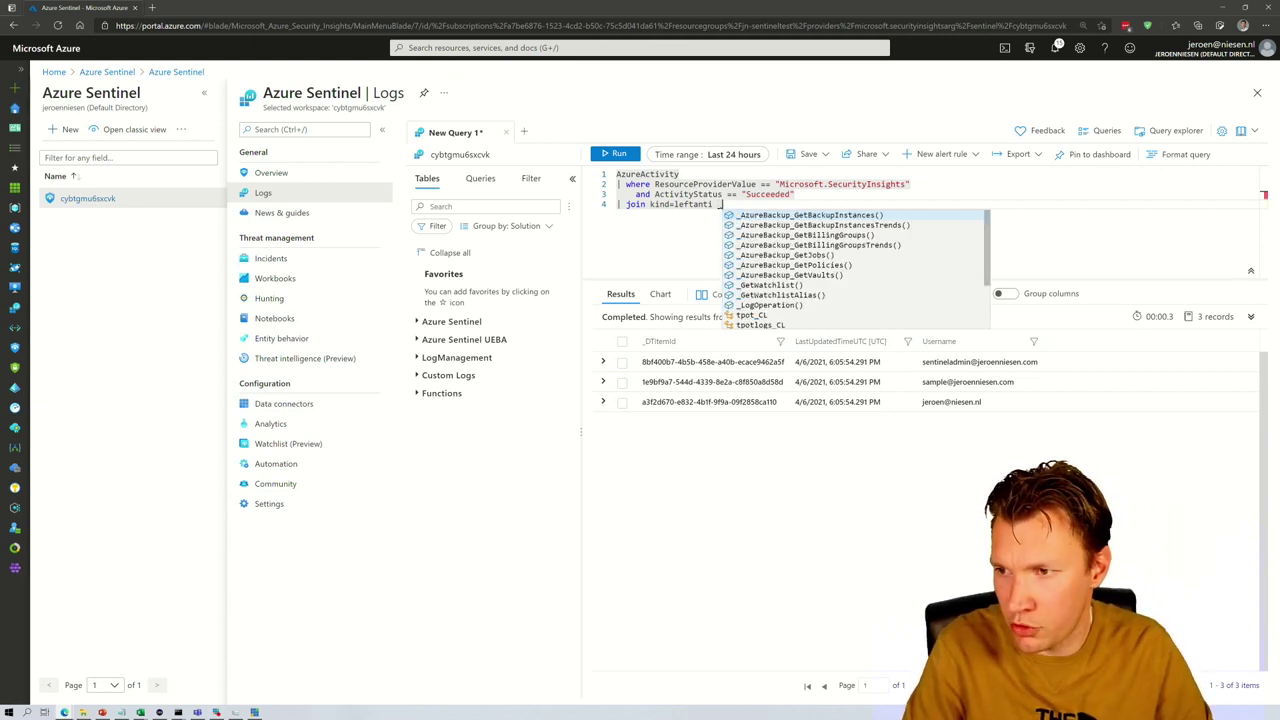
pyautogui.write('Get')
pyautogui.press('Tab')
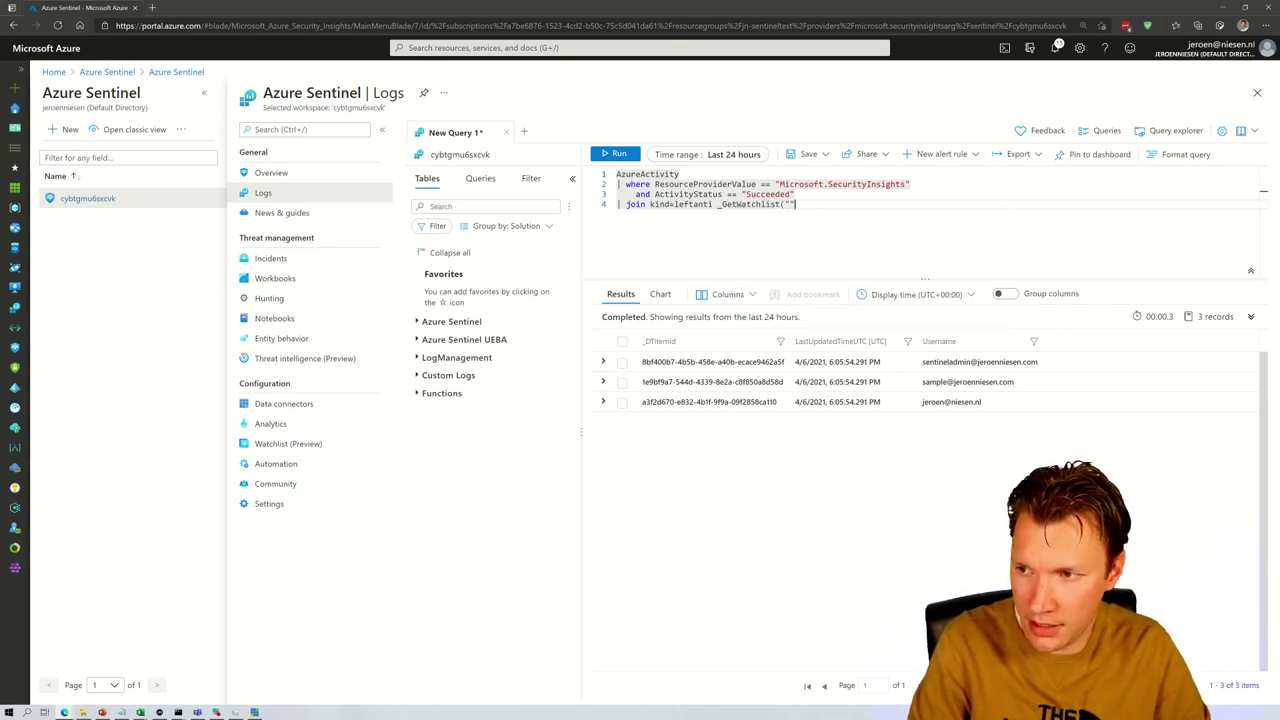
pyautogui.write(')')
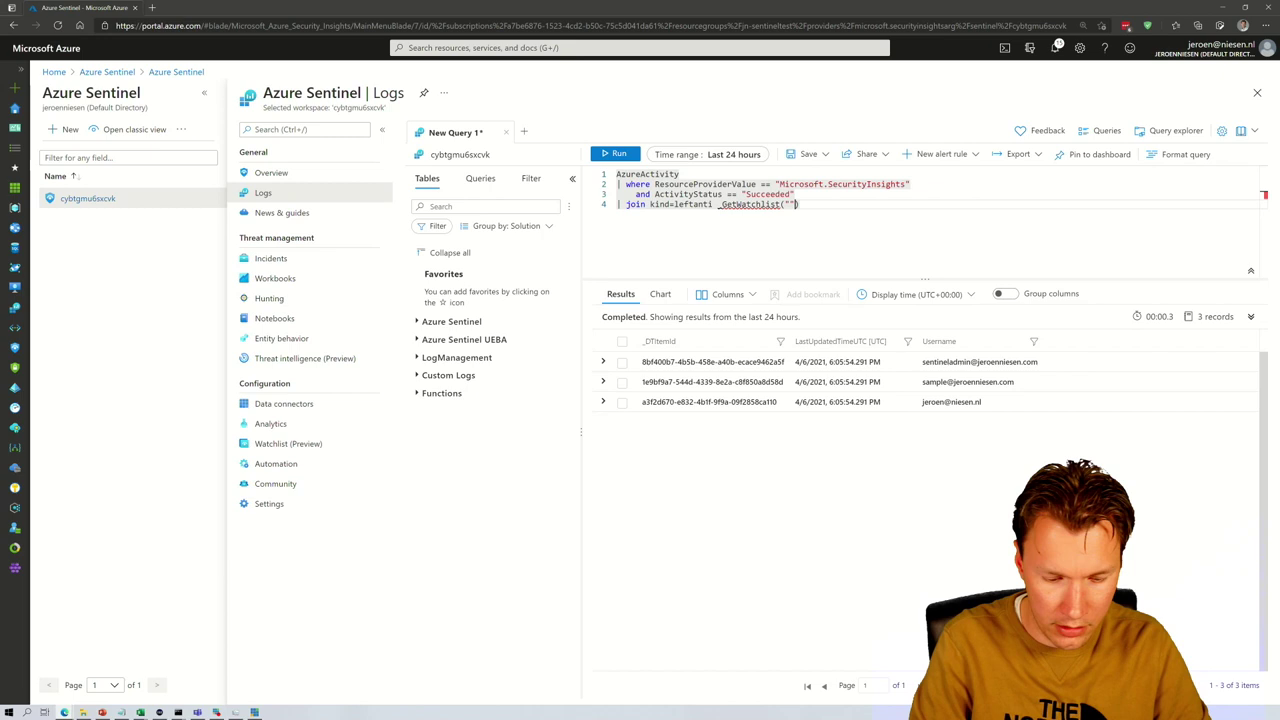
pyautogui.write('azuresentineladmins')
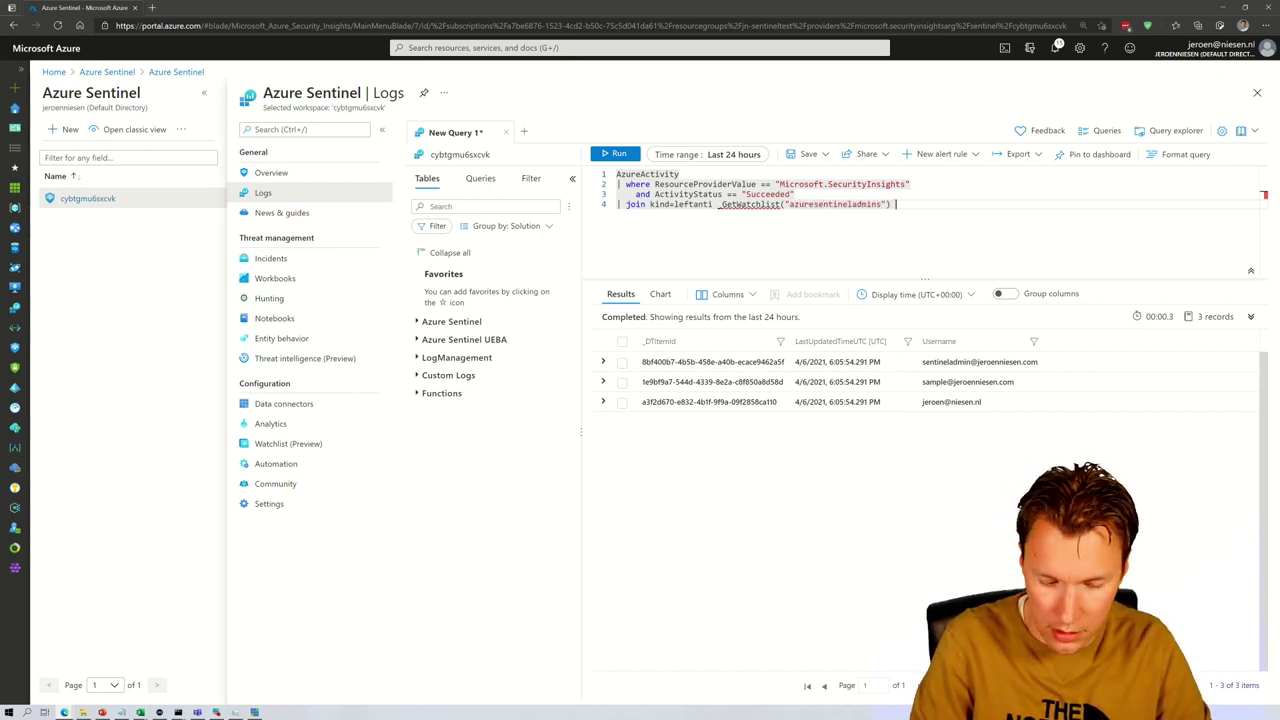
pyautogui.write('on')
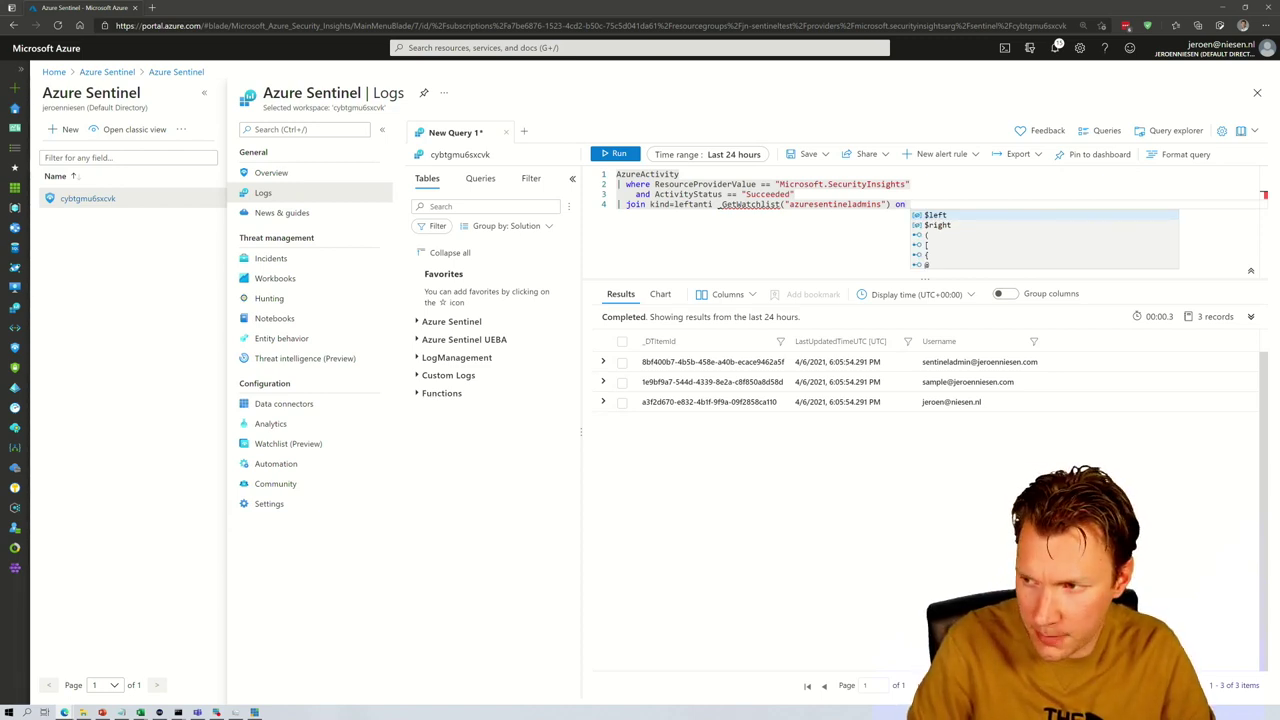
# Complete the join condition $left.Caller == $right.Username and run it, returning no results.
pyautogui.press('Return')
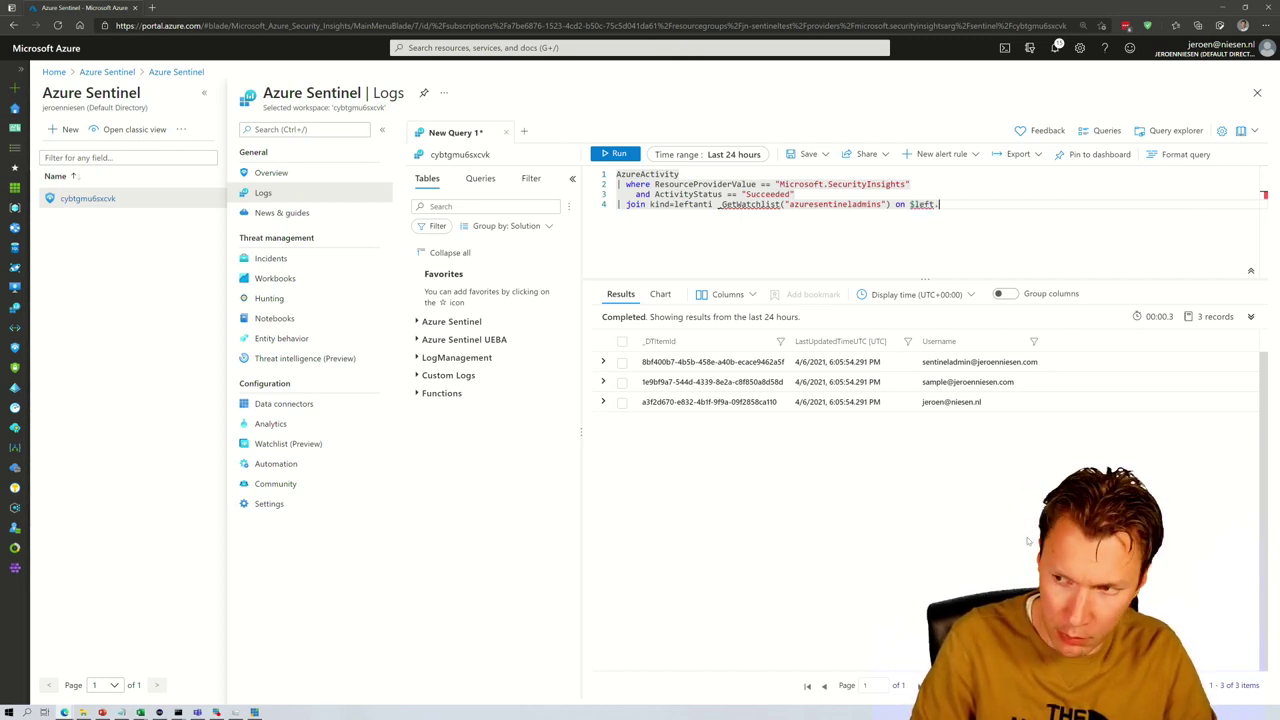
pyautogui.write('.C')
pyautogui.press('Return')
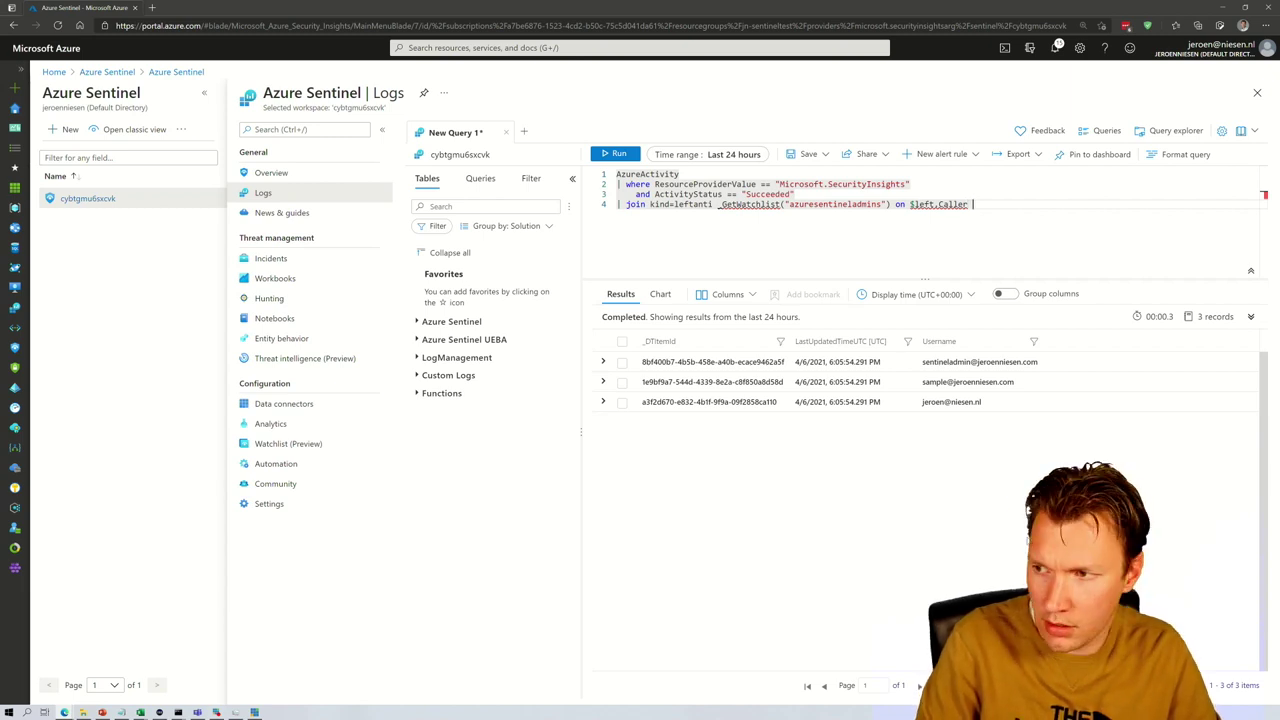
pyautogui.hotkey('ctrl', 'space')
pyautogui.write('==')
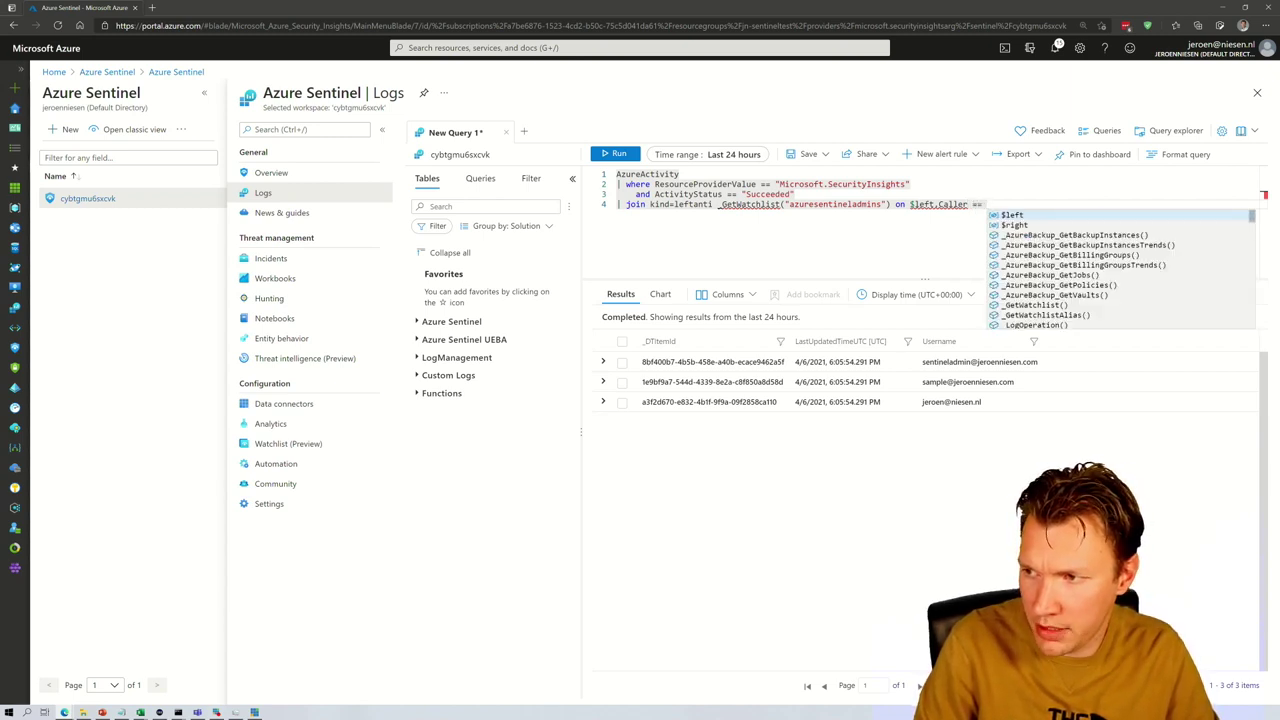
pyautogui.press('Down')
pyautogui.press('Tab')
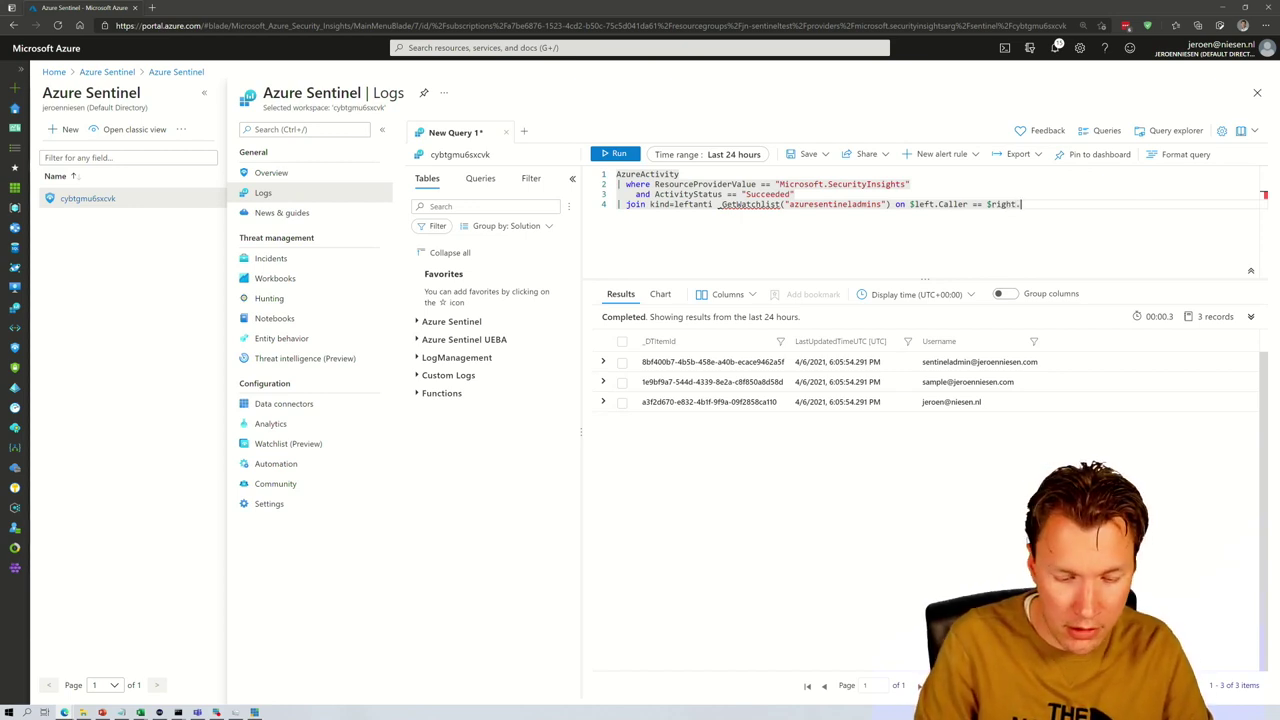
pyautogui.write('Username')
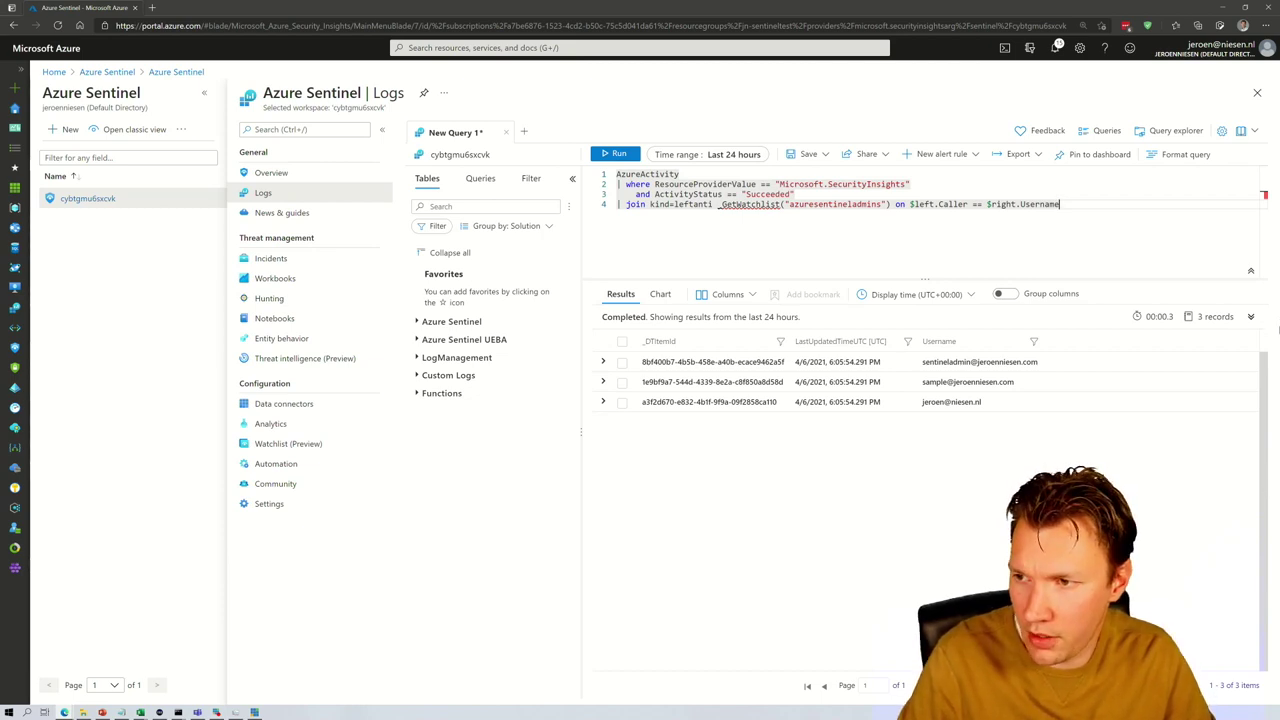
pyautogui.hotkey('shift', 'Return')
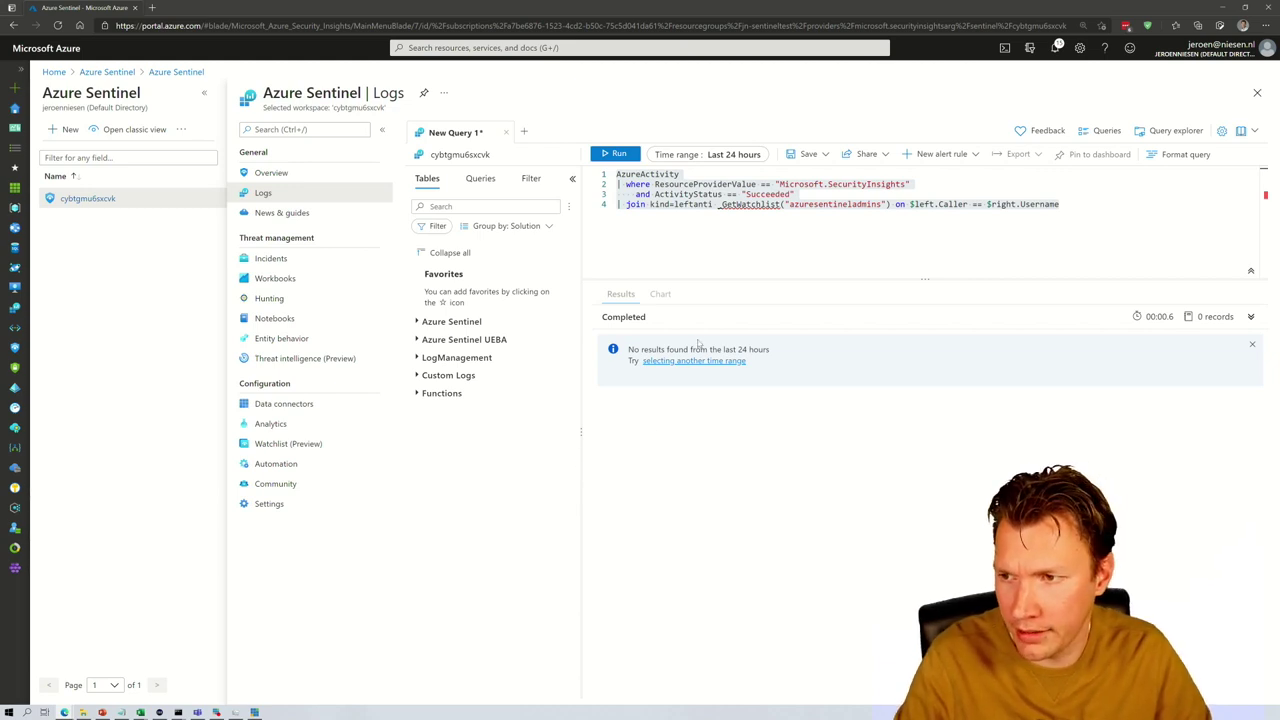
# Replace leftanti with inner in the join and correct the watchlist name to azuresentineladmins.
pyautogui.click(698, 222)
pyautogui.doubleClick(688, 204)
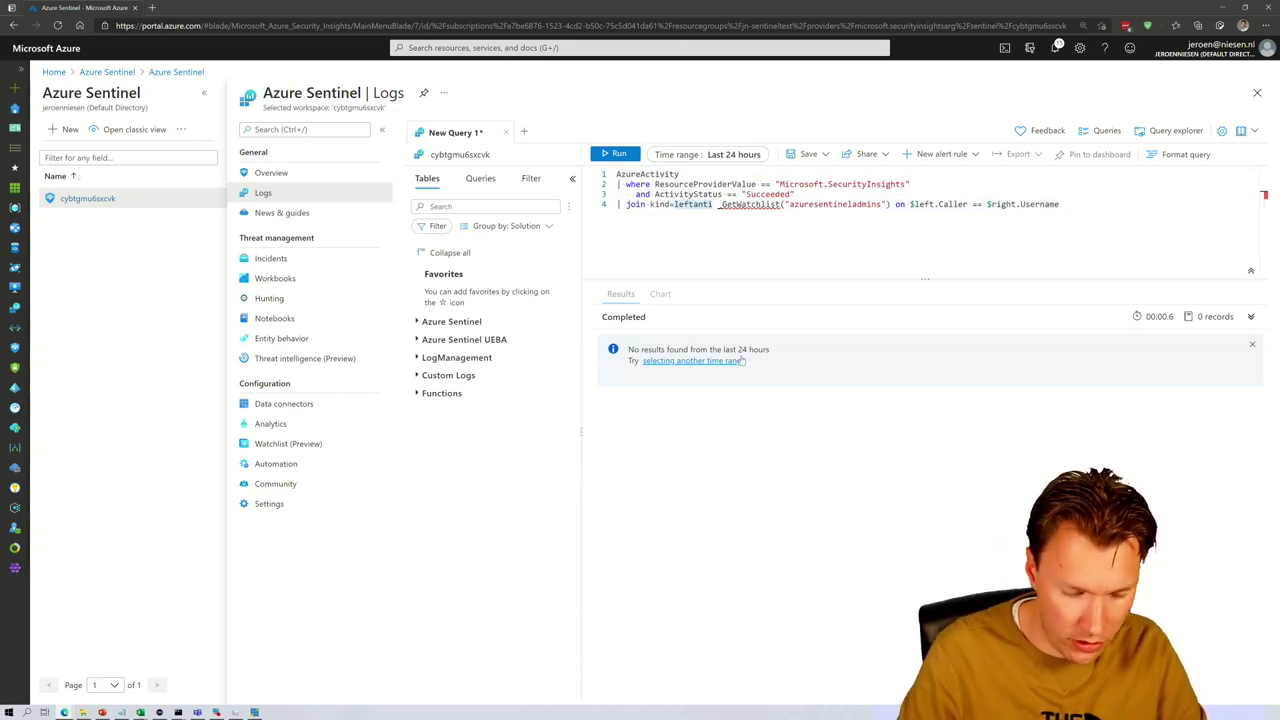
pyautogui.write('inner')
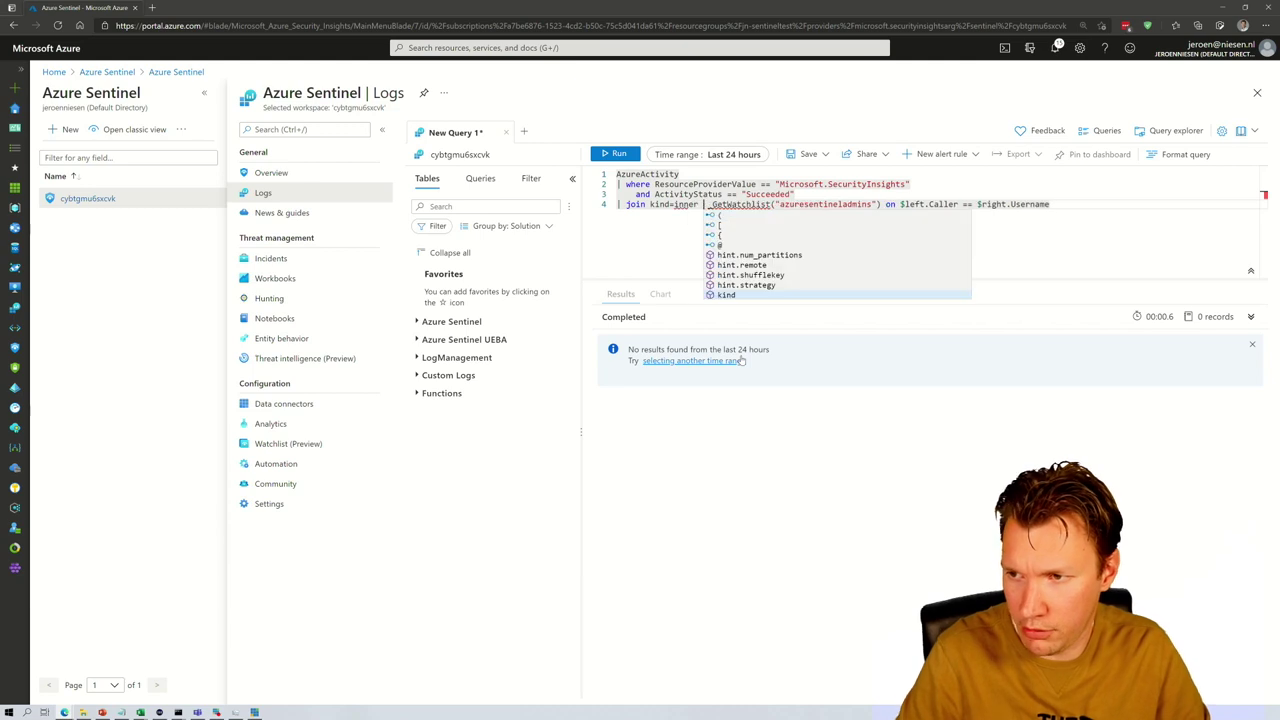
pyautogui.press('BackSpace')
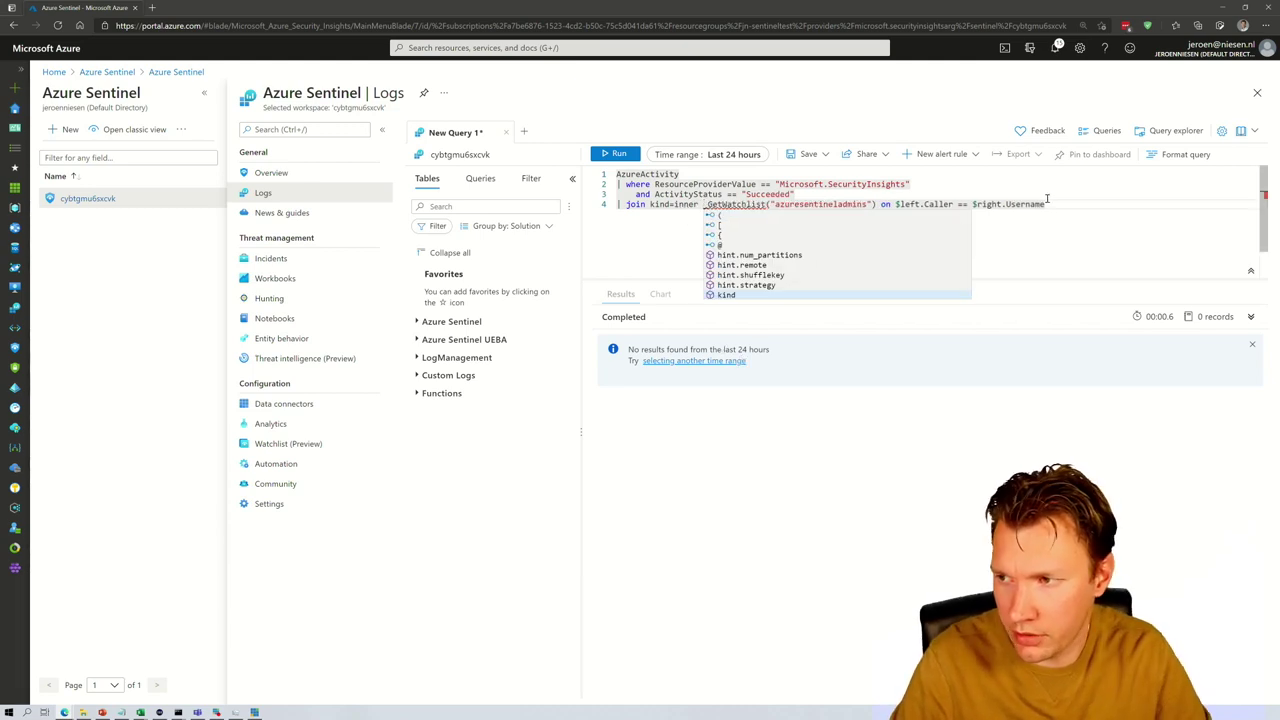
pyautogui.click(1074, 212)
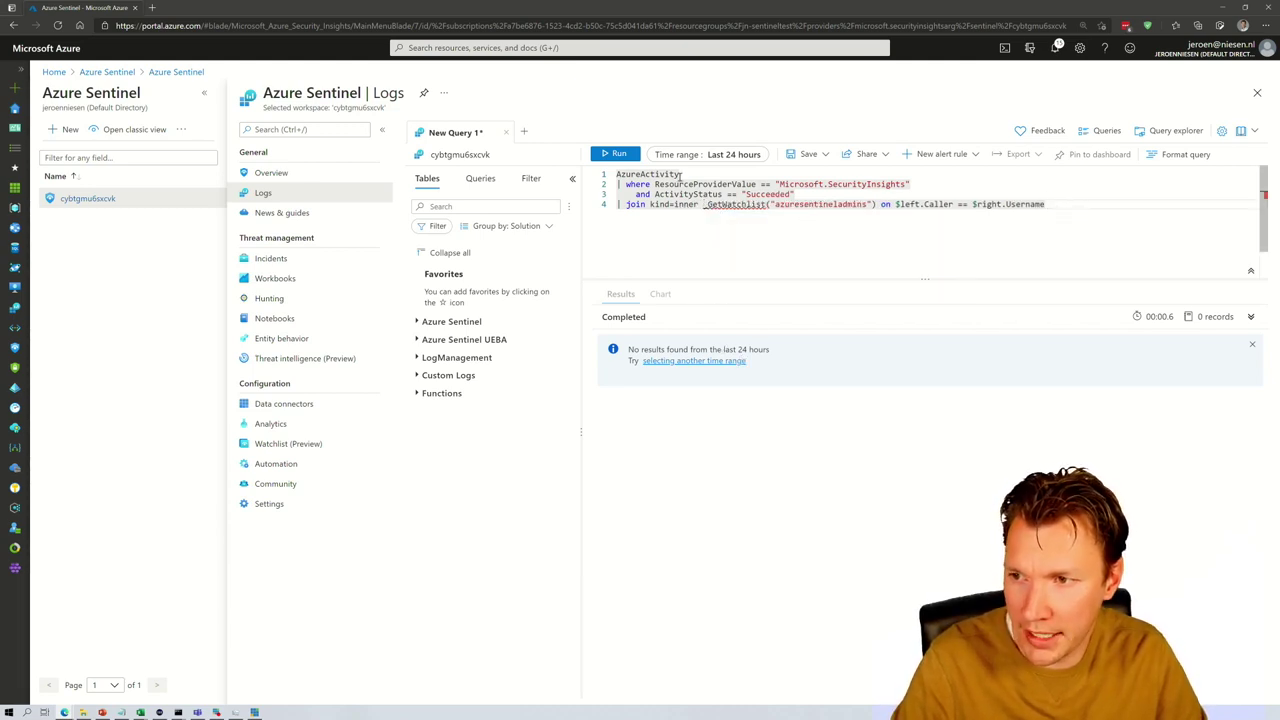
pyautogui.click(616, 175)
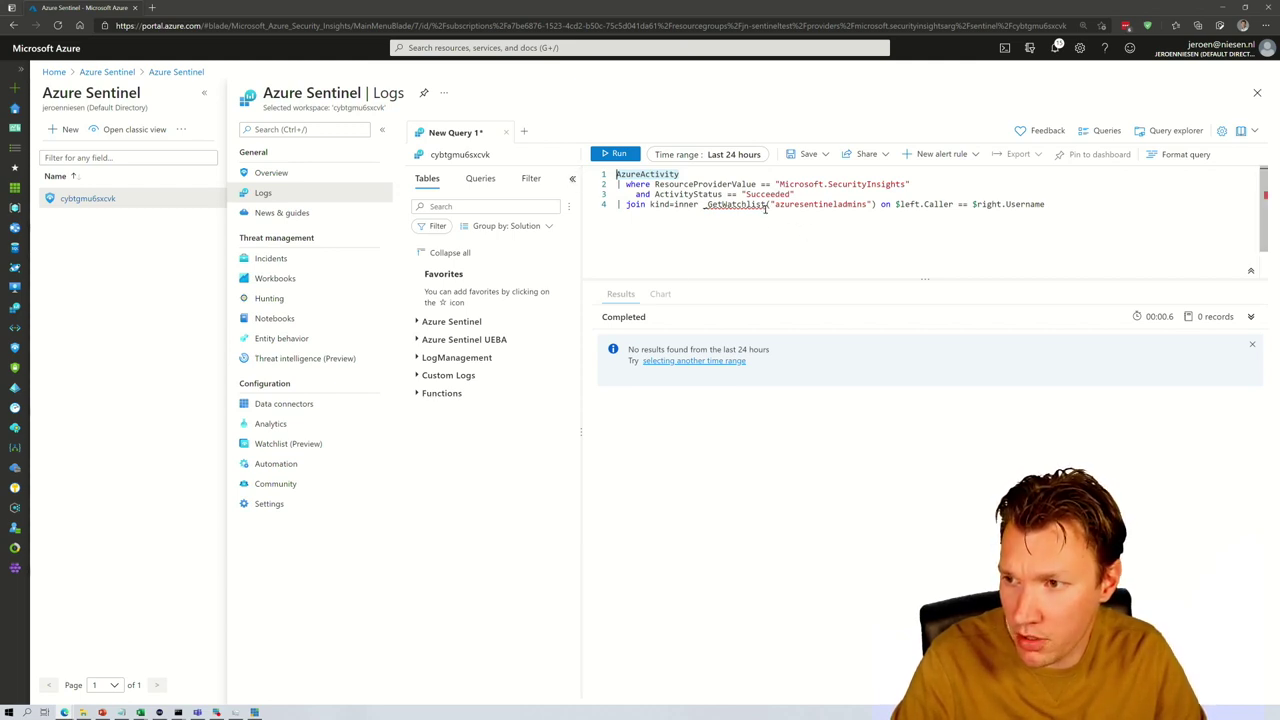
pyautogui.hotkey('ctrl', 'End')
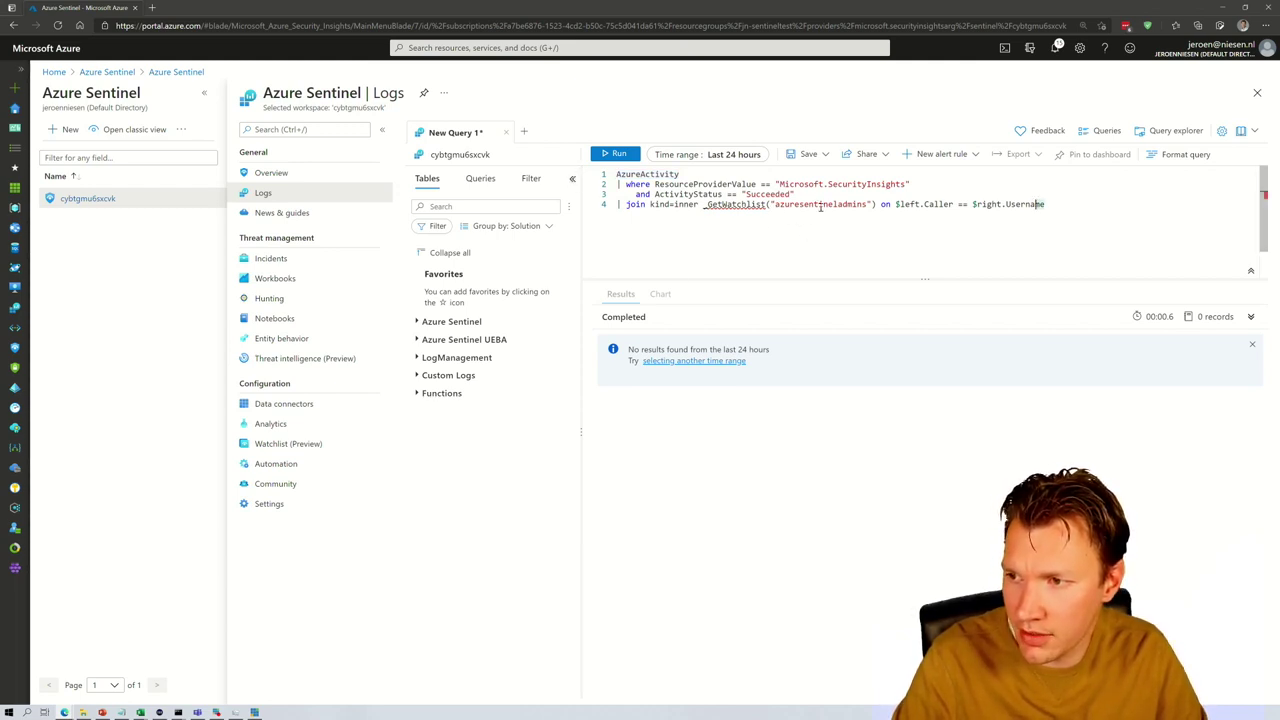
pyautogui.click(866, 204)
pyautogui.write('s')
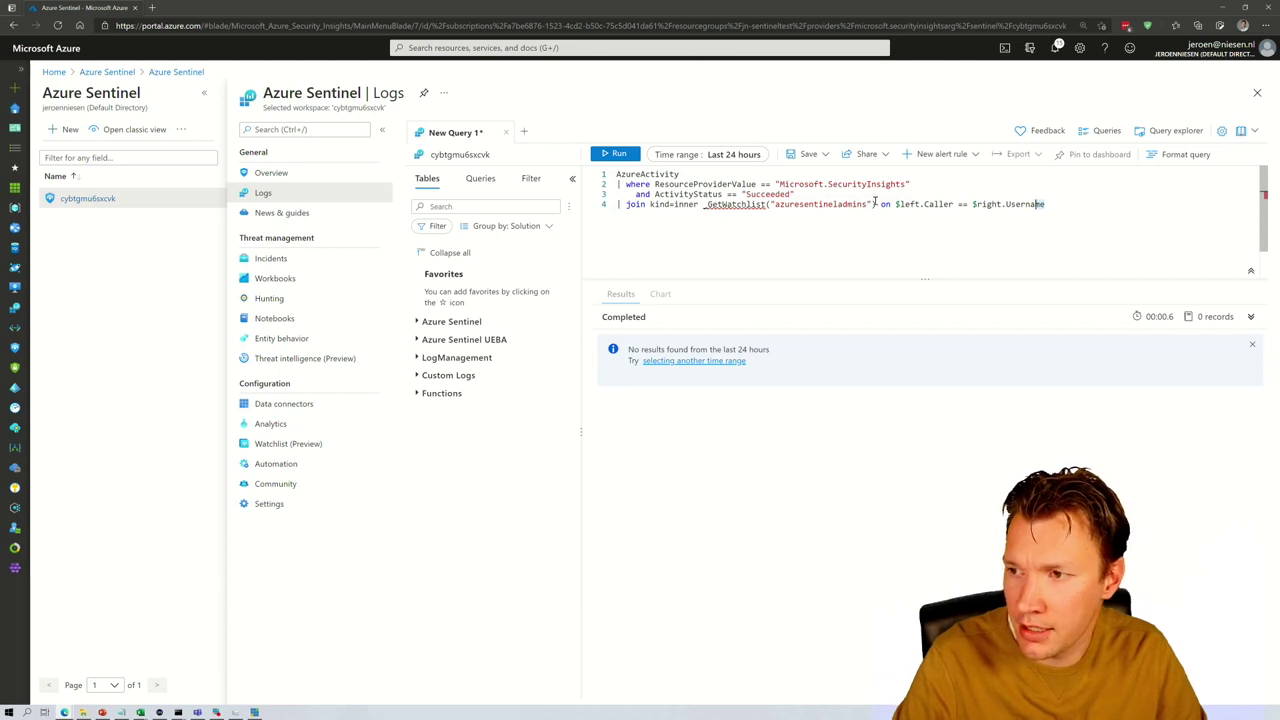
pyautogui.click(1081, 208)
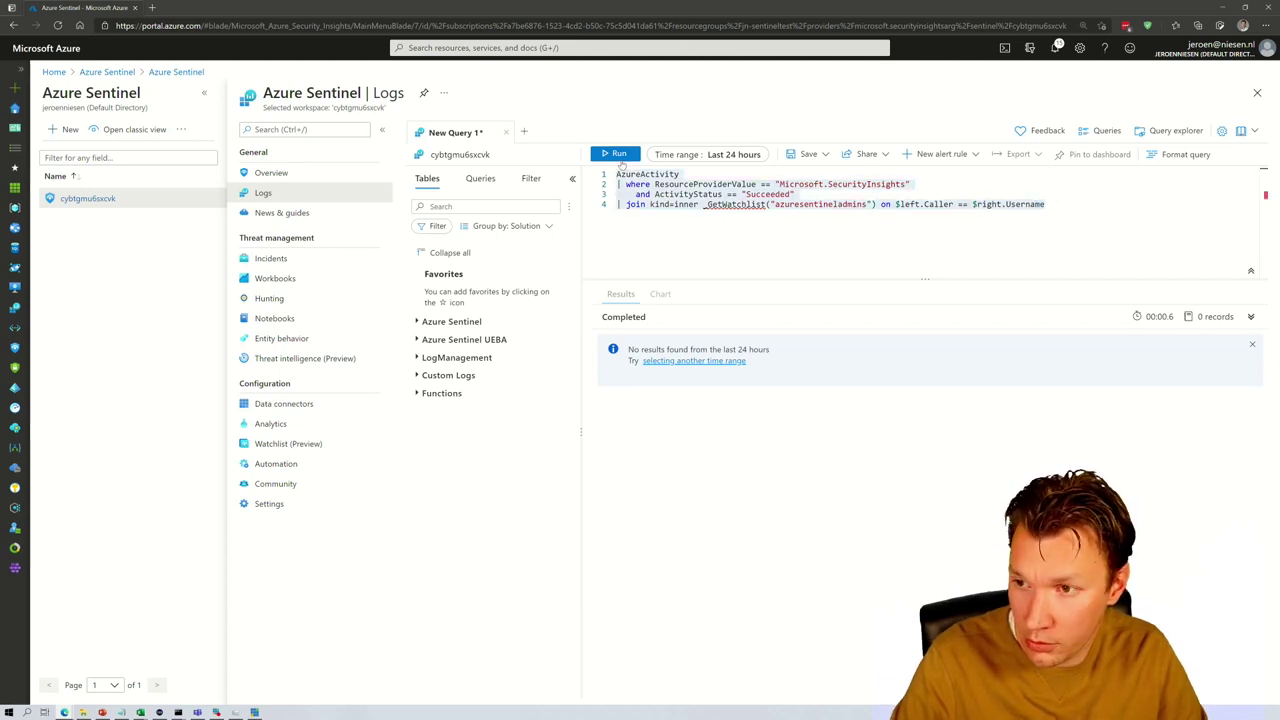
# Run the inner-join query and scroll through its 16 admin activity records.
pyautogui.hotkey('shift', 'Return')
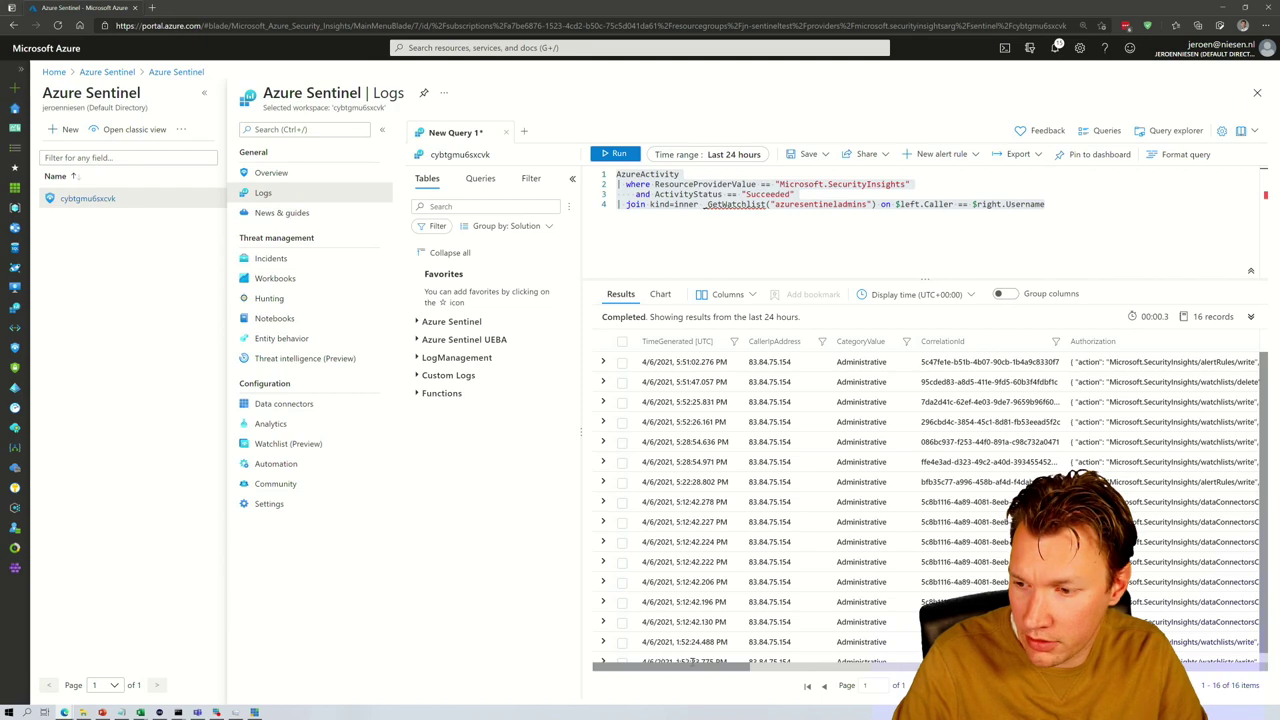
pyautogui.moveTo(680, 666); pyautogui.dragTo(900, 666)
pyautogui.hscroll(2, 926, 504)
pyautogui.hscroll(2, 926, 504)
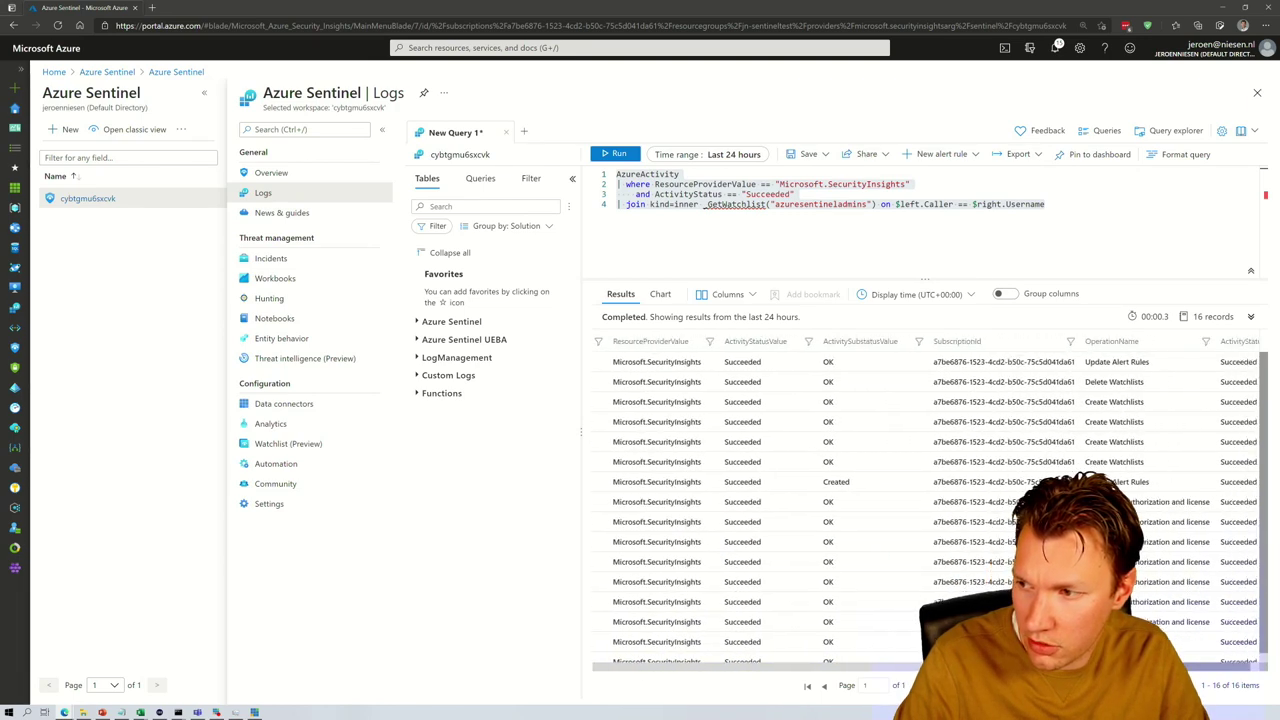
pyautogui.hscroll(2, 926, 504)
pyautogui.hscroll(1, 926, 504)
pyautogui.hscroll(-7, 926, 504)
# Change the join kind back to leftanti, then go to Analytics, discarding the query edits.
pyautogui.click(696, 229)
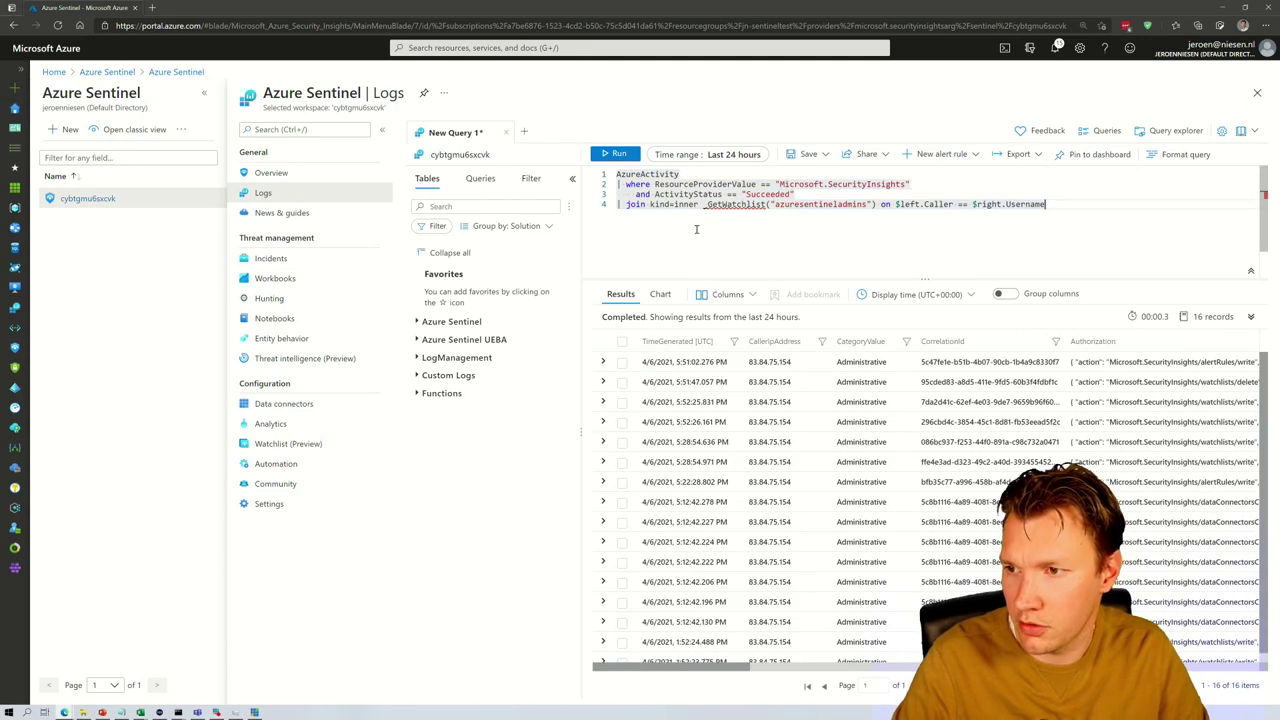
pyautogui.doubleClick(679, 204)
pyautogui.write('left')
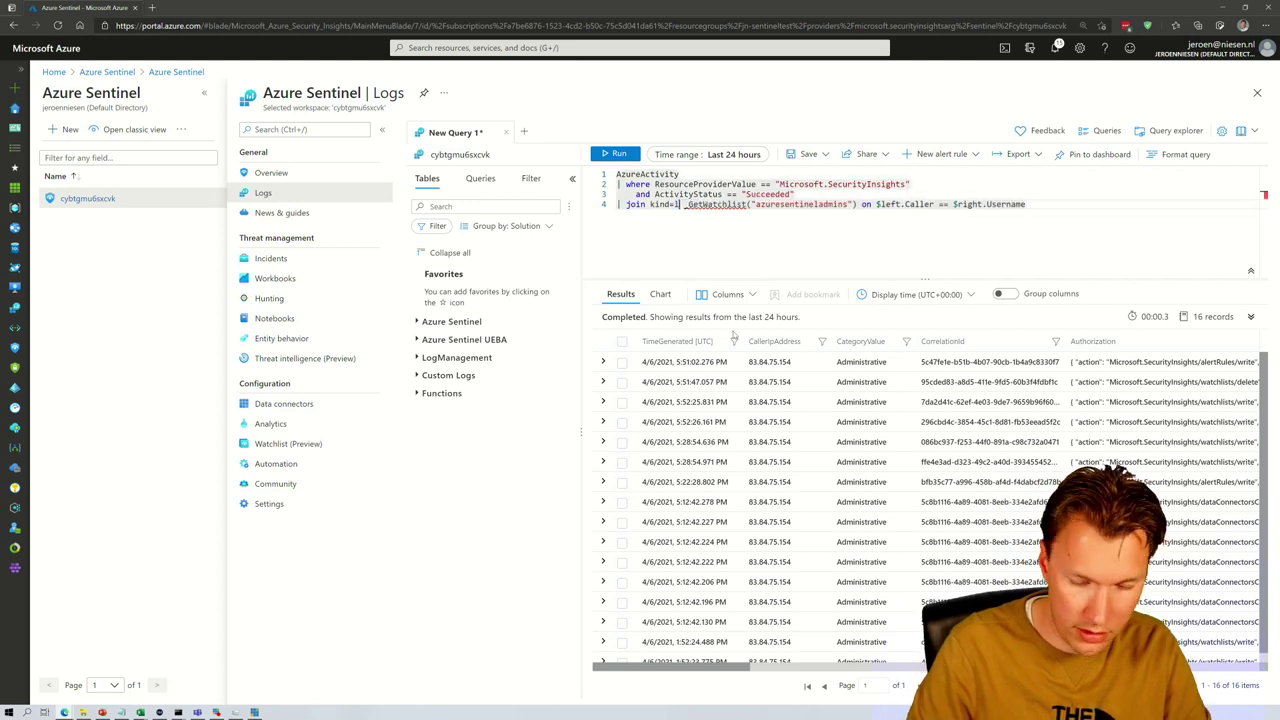
pyautogui.press('Tab')
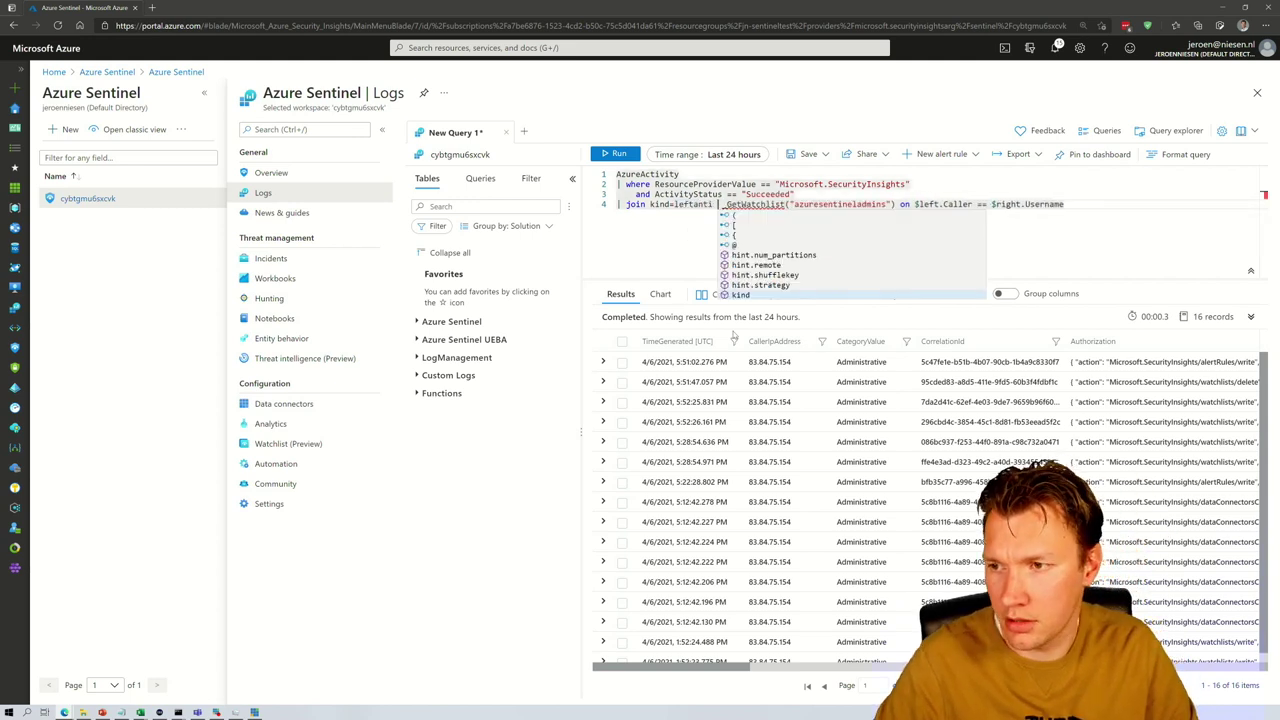
pyautogui.press('Escape')
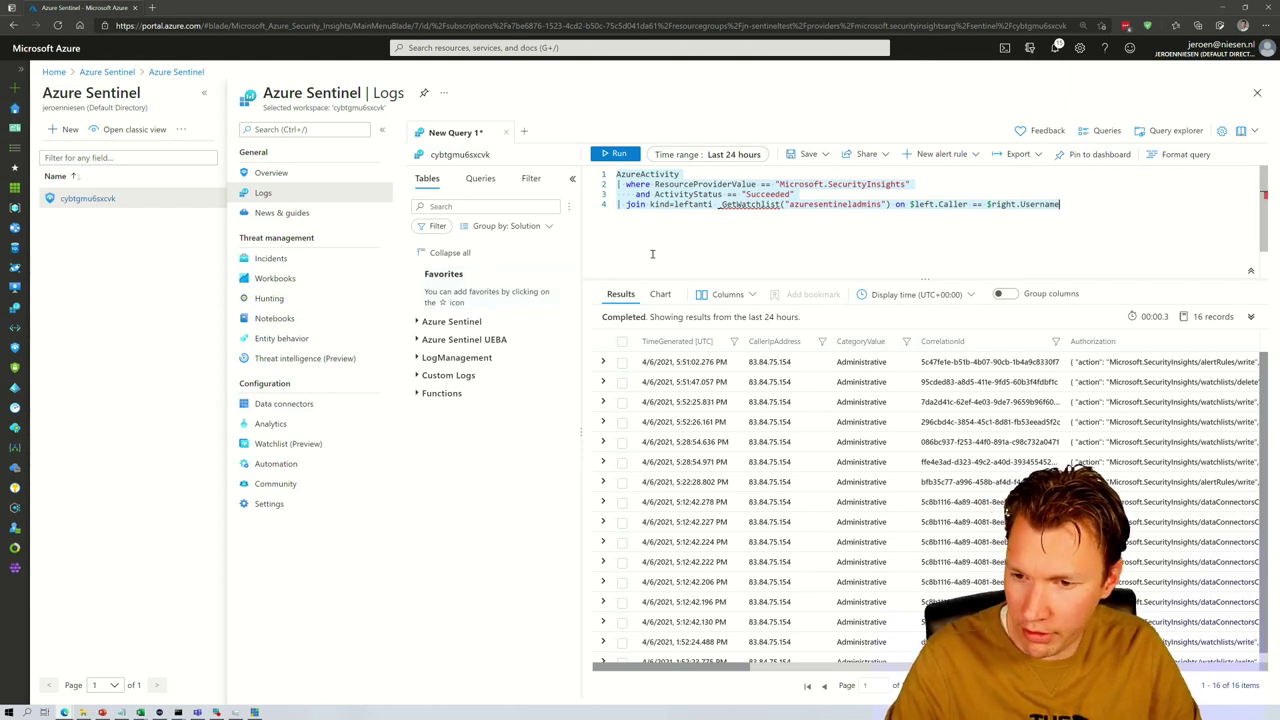
pyautogui.click(250, 424)
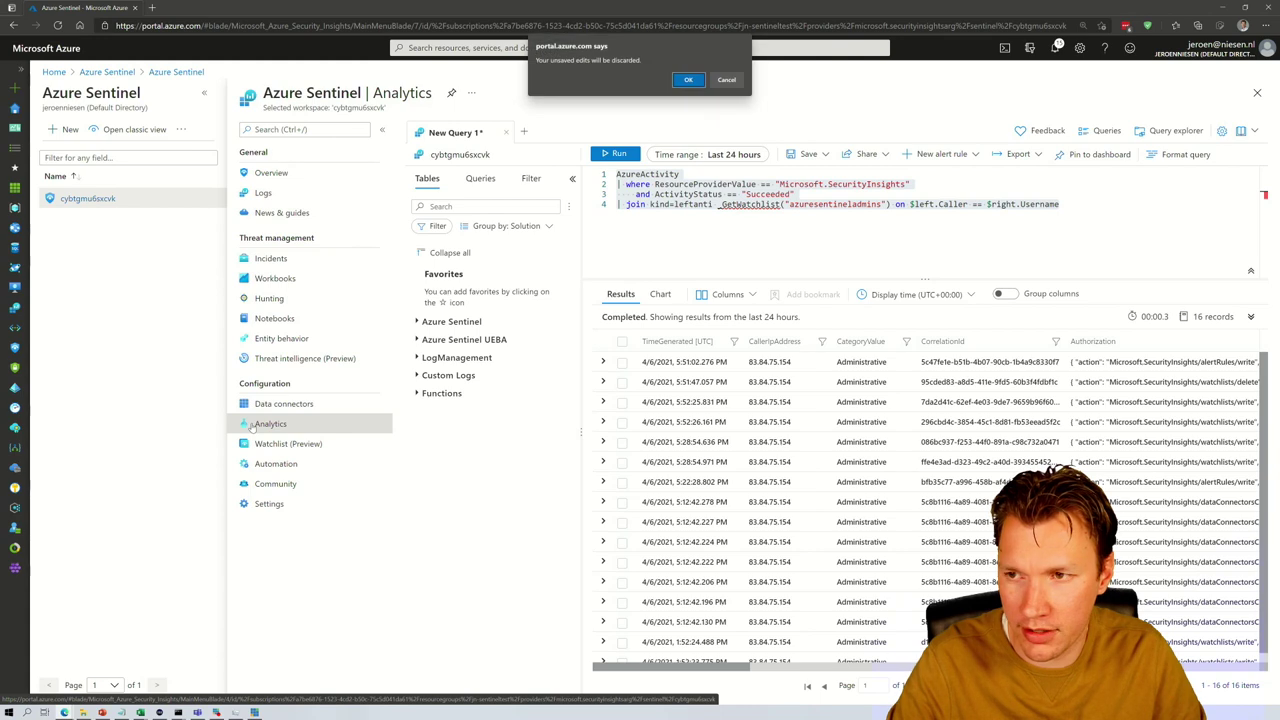
pyautogui.click(688, 76)
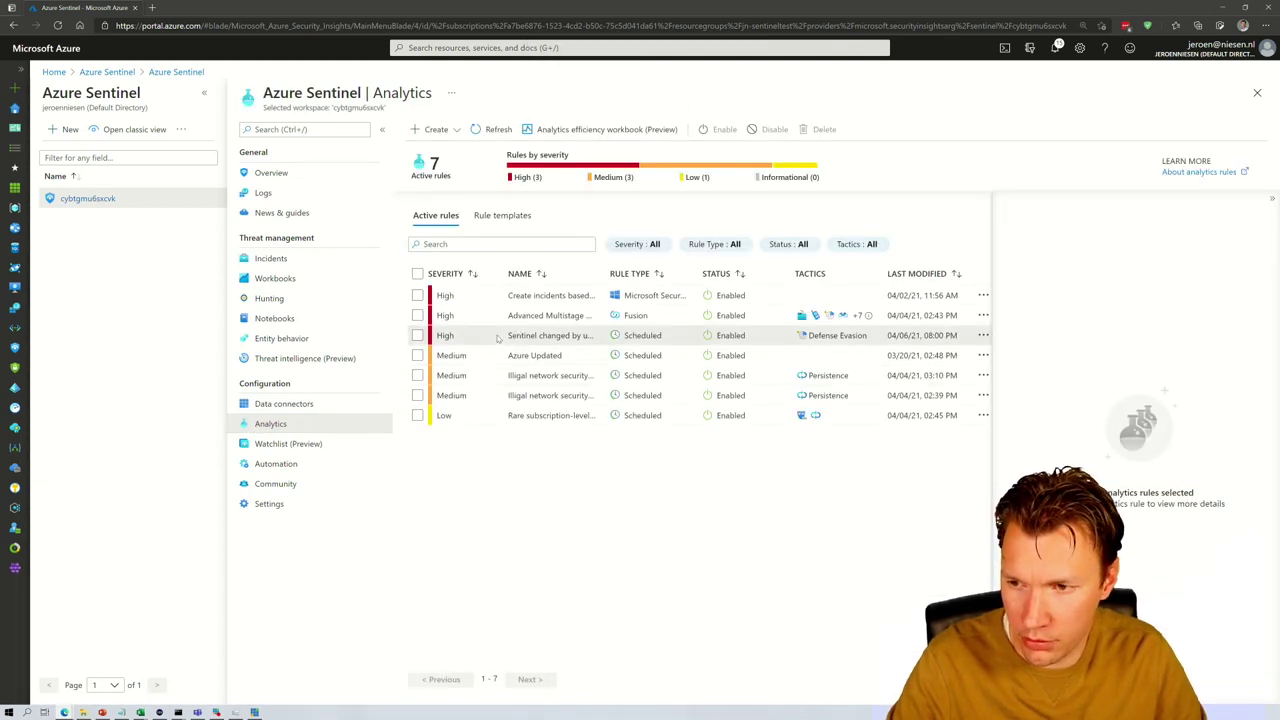
# Replace the 'Sentinel changed by unauthorized personel' rule's Caller filter with the leftanti _GetWatchlist join.
pyautogui.click(418, 335)
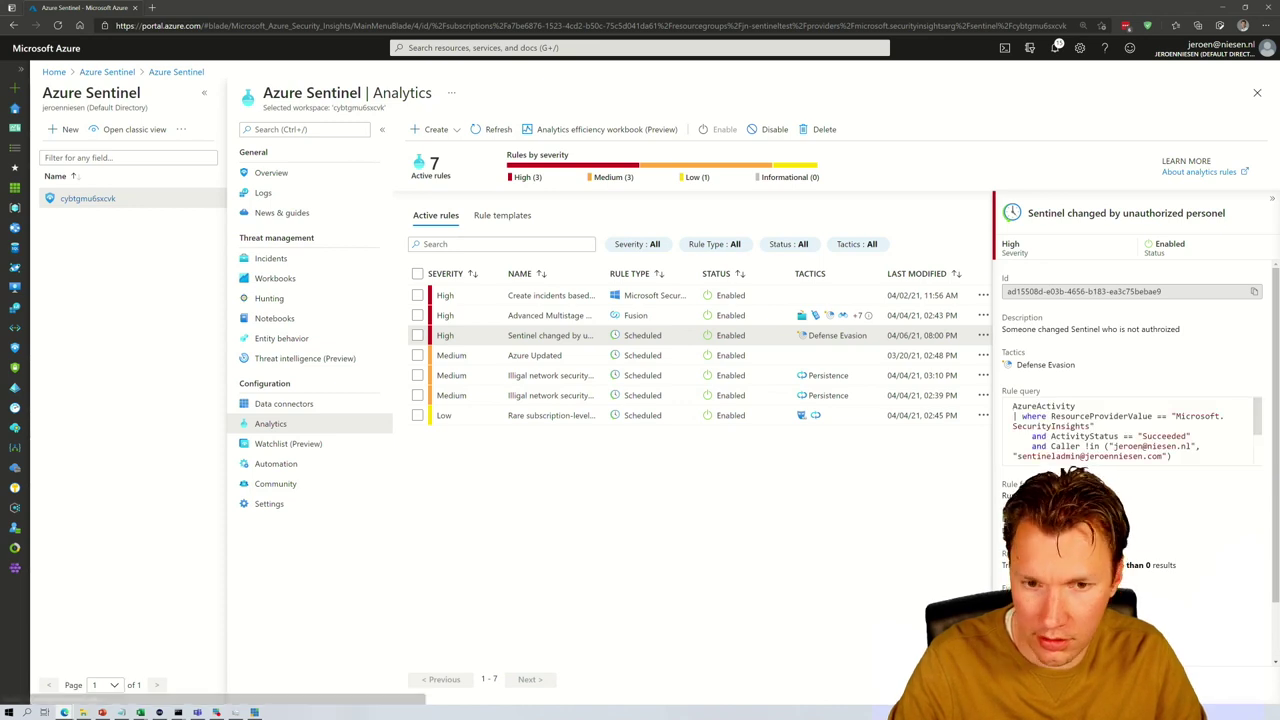
pyautogui.click(1020, 645)
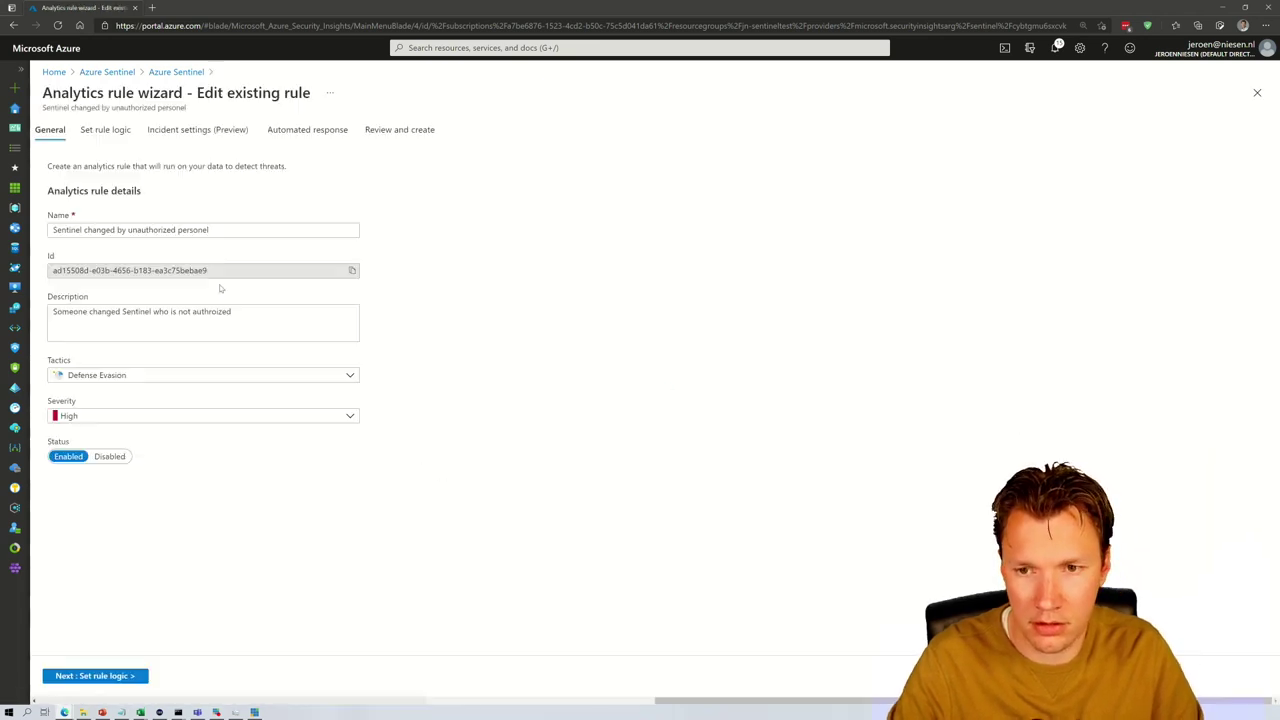
pyautogui.click(95, 134)
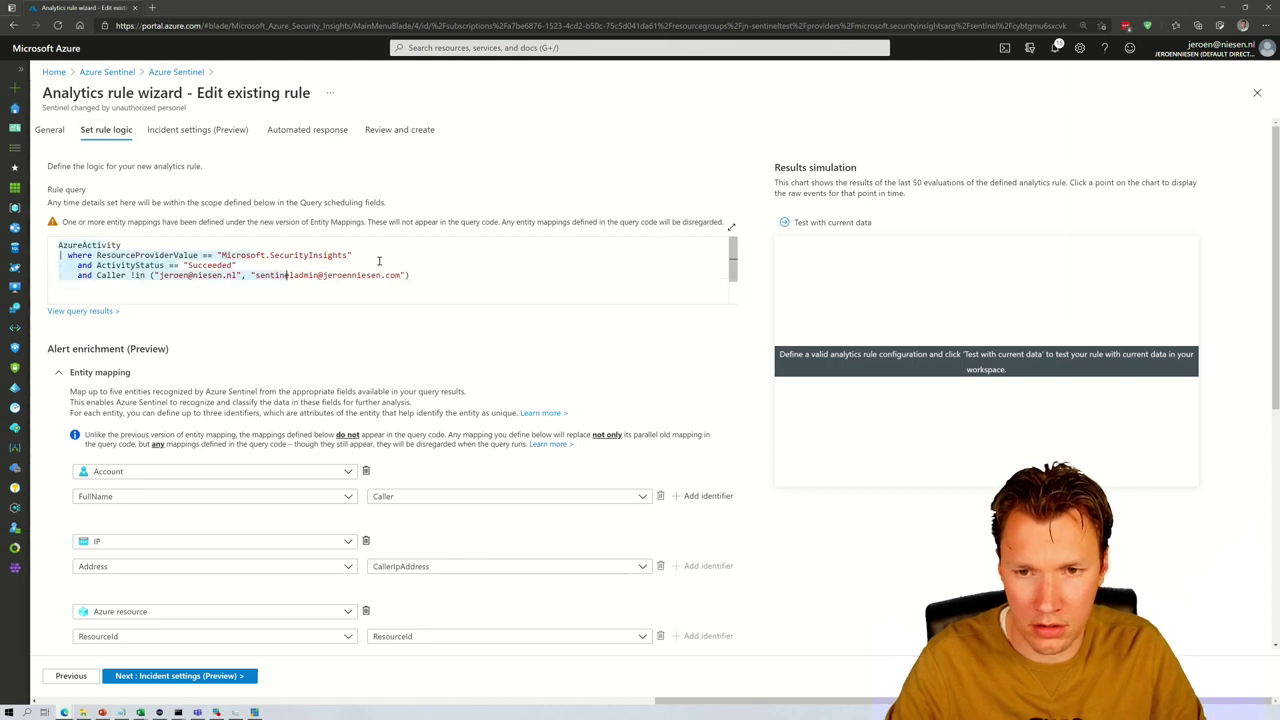
pyautogui.write('| join kind=leftanti _GetWatchlist("azuresentineladmins") or $left.Caller == $right.Username')
pyautogui.press('BackSpace')
pyautogui.write('n')
pyautogui.press('End')
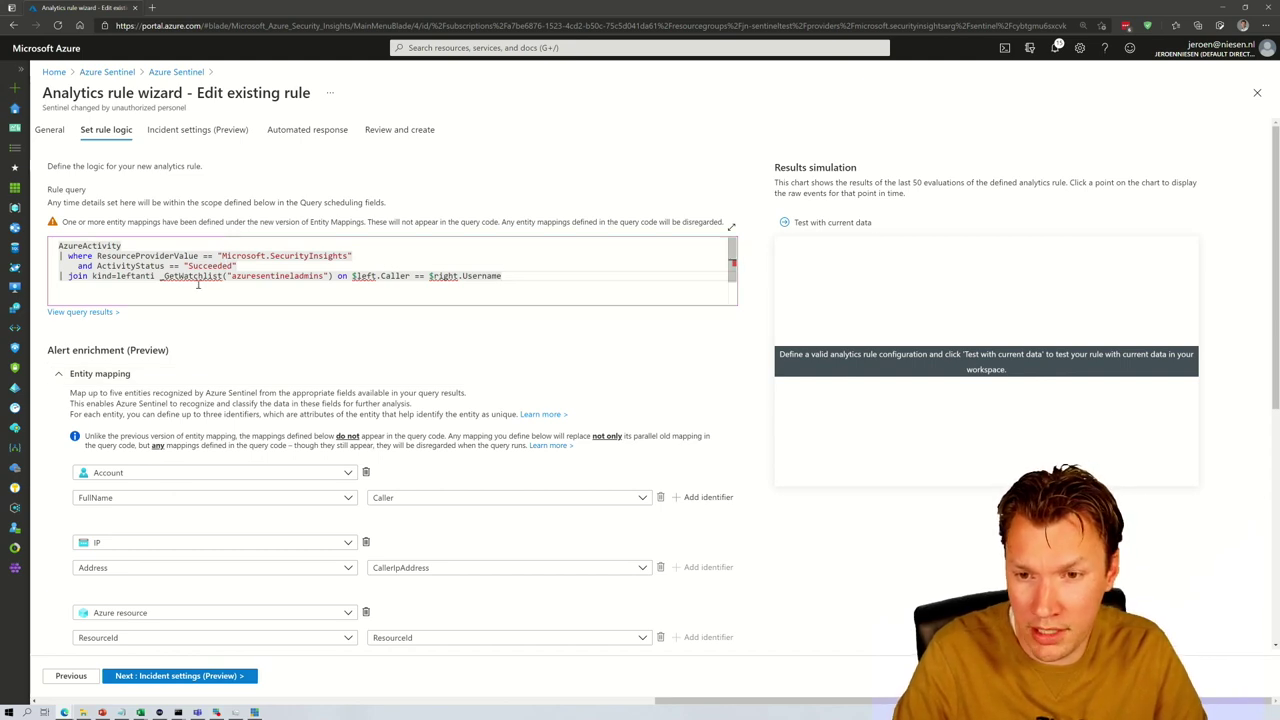
pyautogui.moveTo(158, 276); pyautogui.dragTo(336, 276)
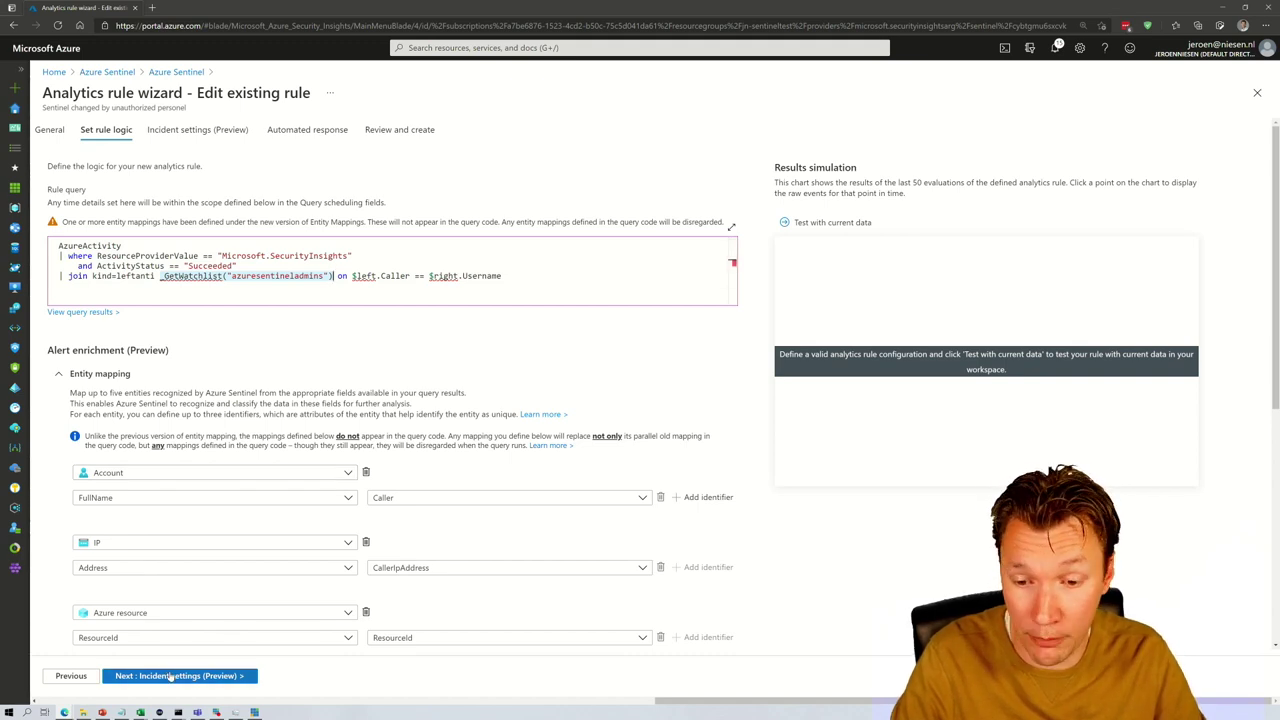
# Move through incident settings, automated response and review, then save the rule.
pyautogui.click(168, 677)
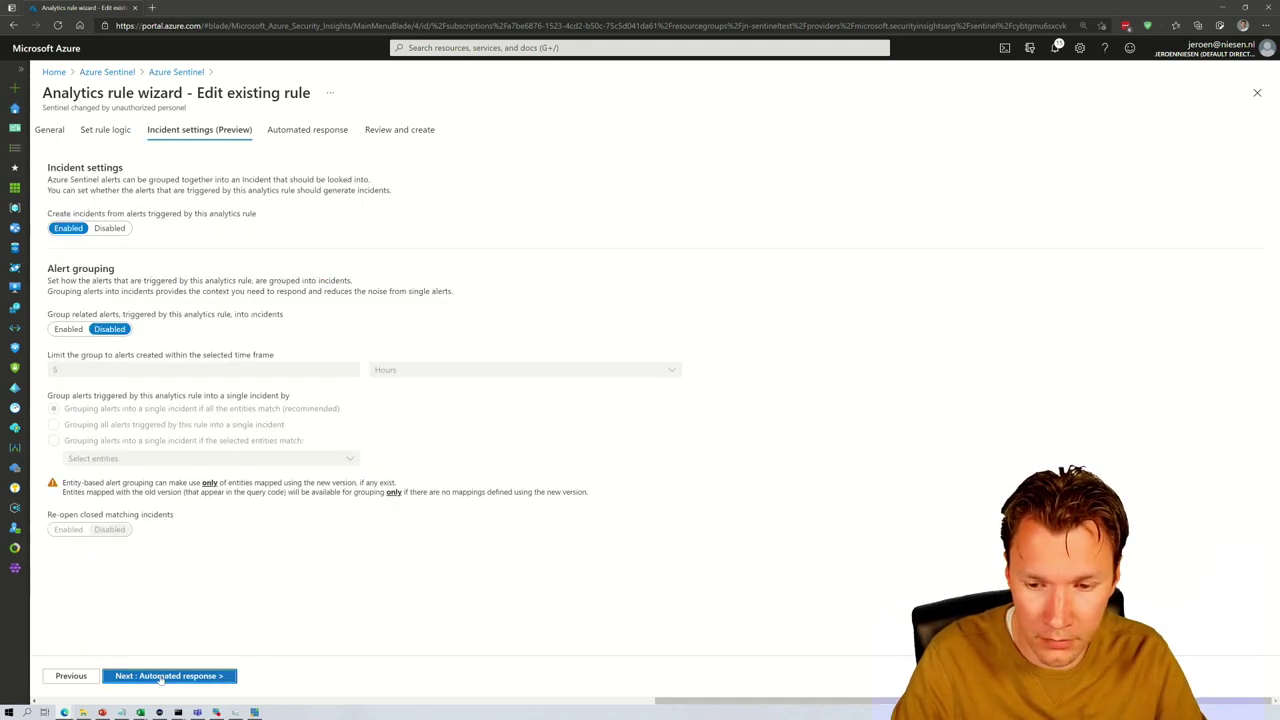
pyautogui.click(160, 677)
pyautogui.click(160, 677)
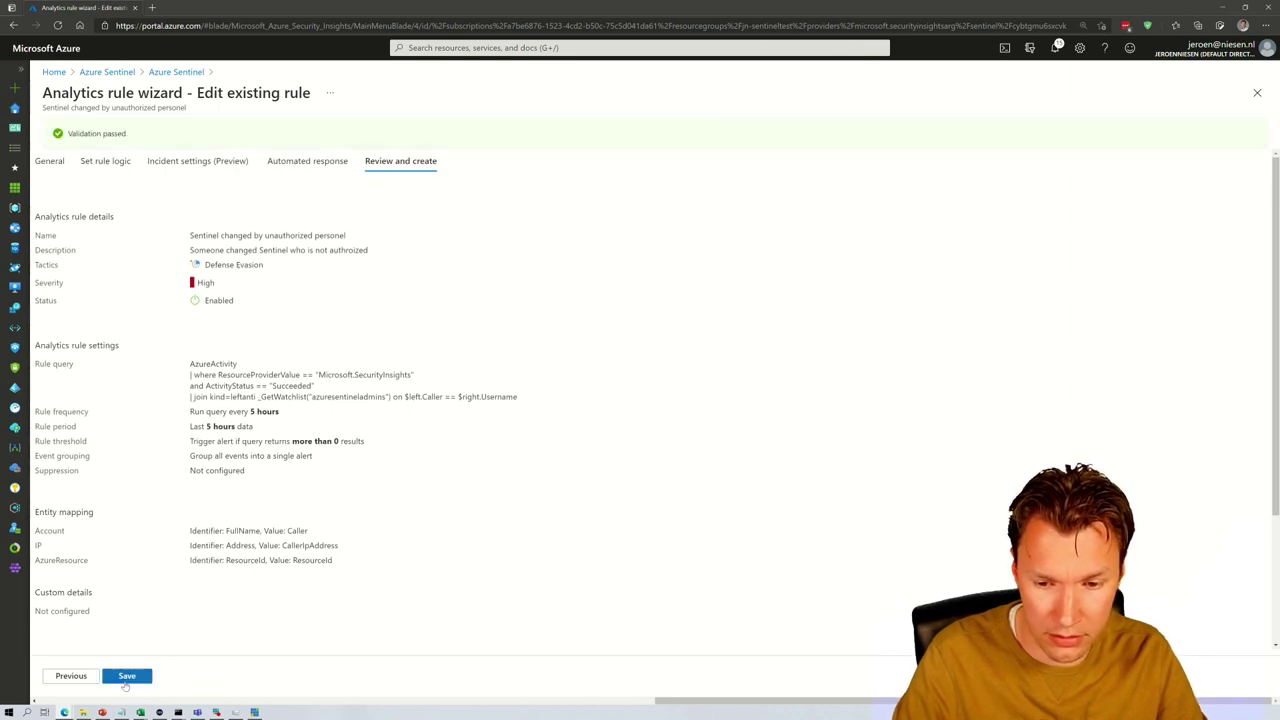
pyautogui.click(127, 677)
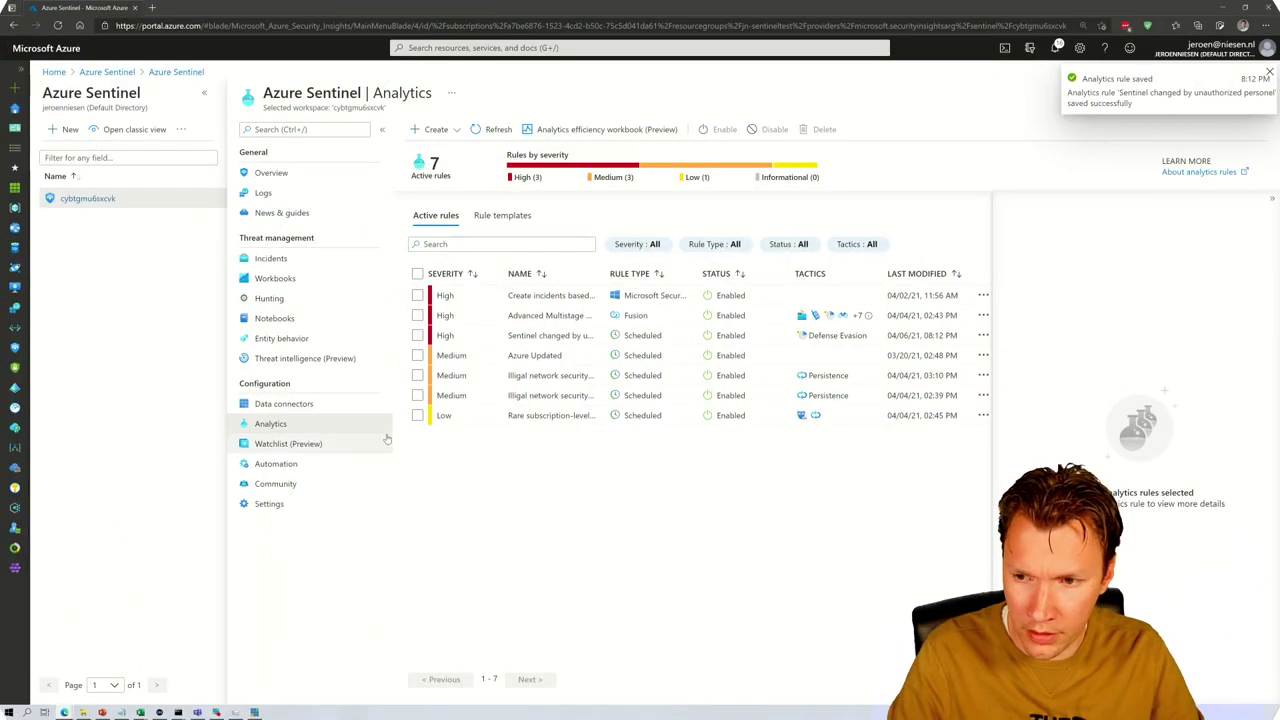
# Open the Azure Sentinel Administrators watchlist details, showing three rows from sentinel-administrators.csv.
pyautogui.click(273, 449)
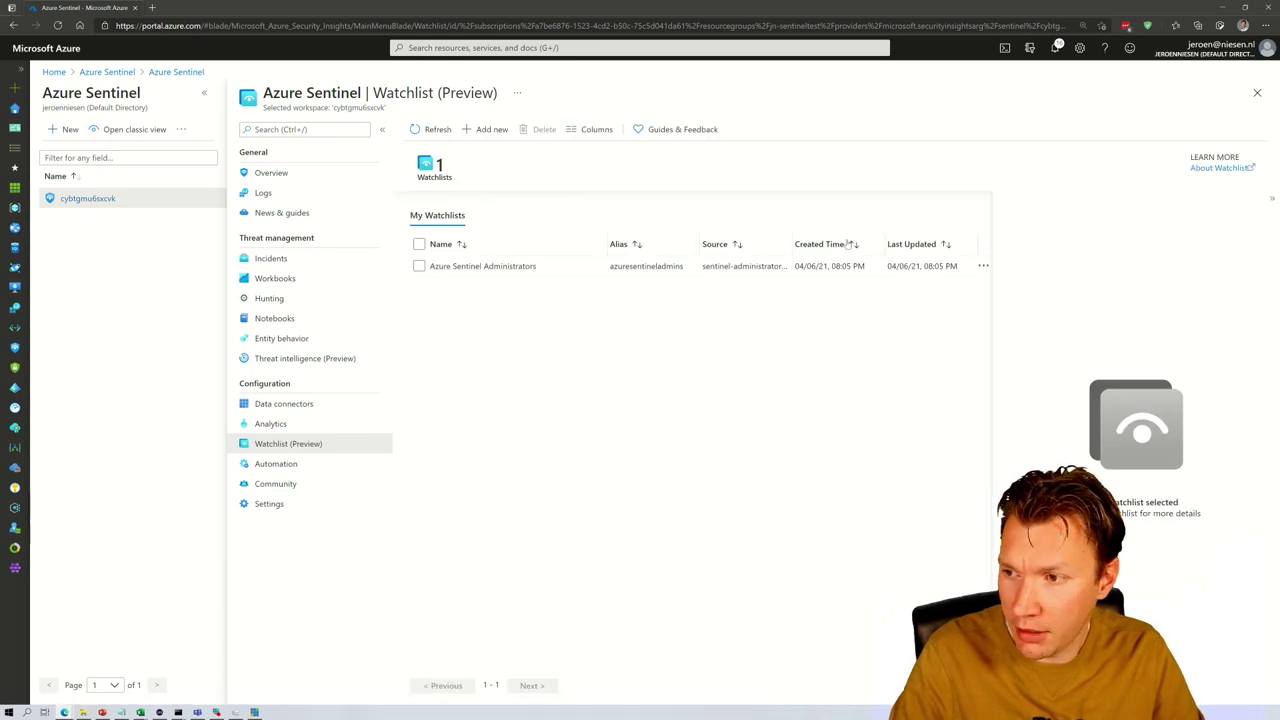
pyautogui.click(533, 266)
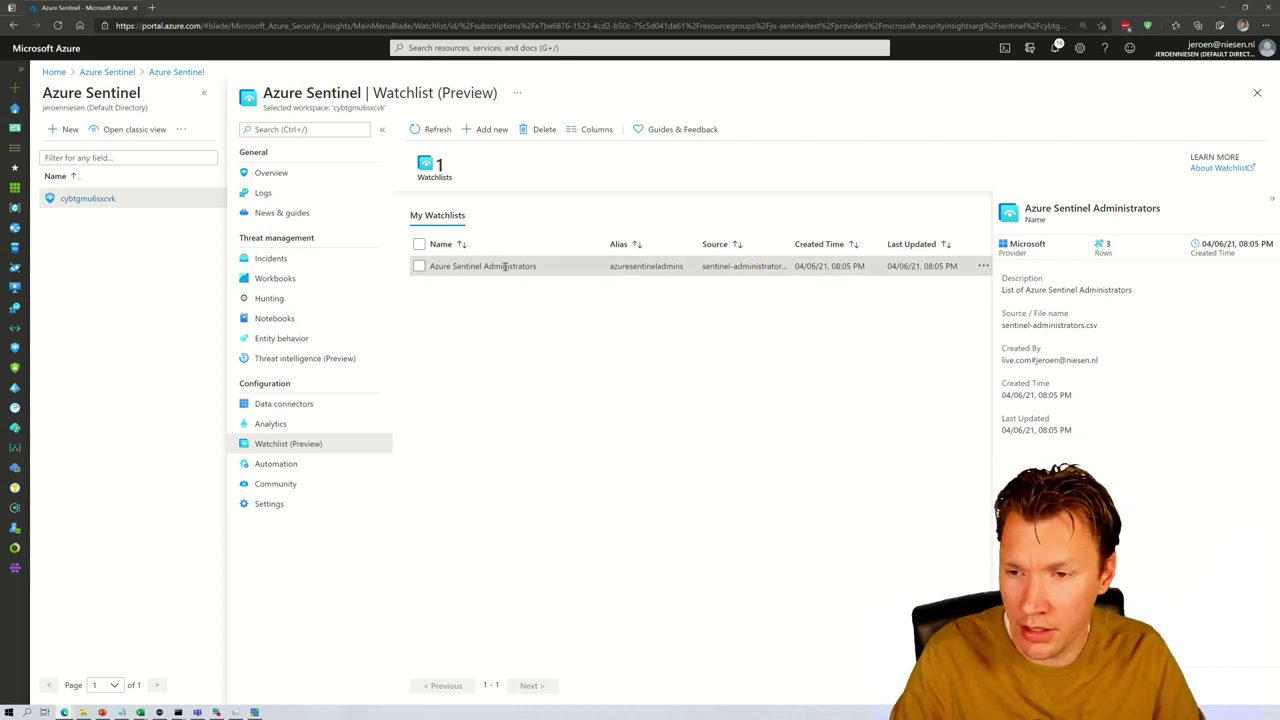
pyautogui.click(419, 267)
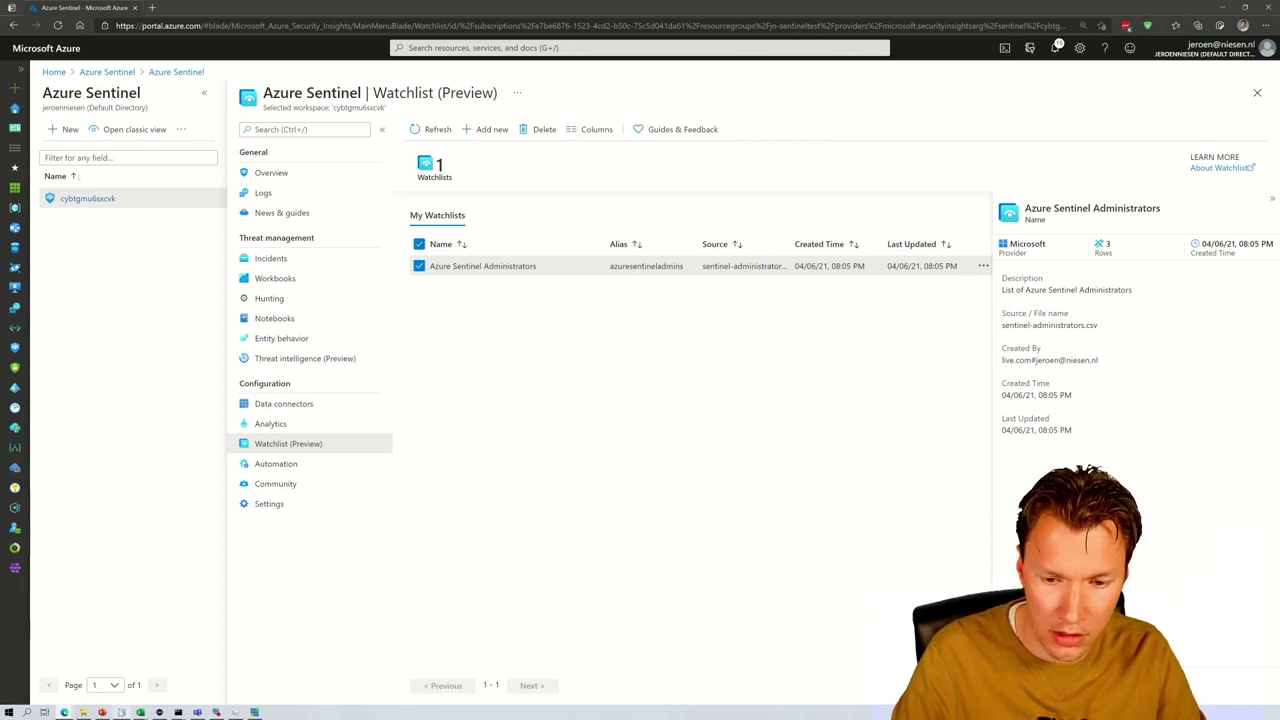
# Open sentinel-administrators.csv from Notepad's recent files and add a new admin's e-mail on a new line.
pyautogui.rightClick(121, 711)
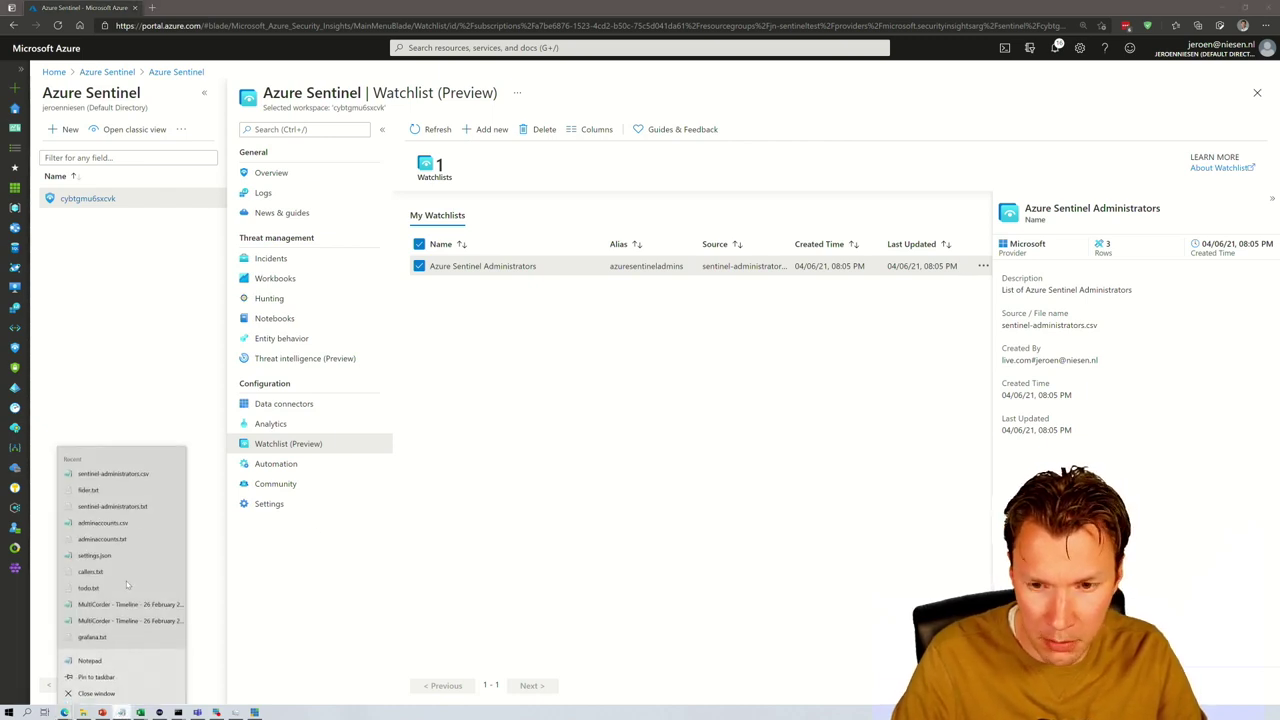
pyautogui.click(115, 473)
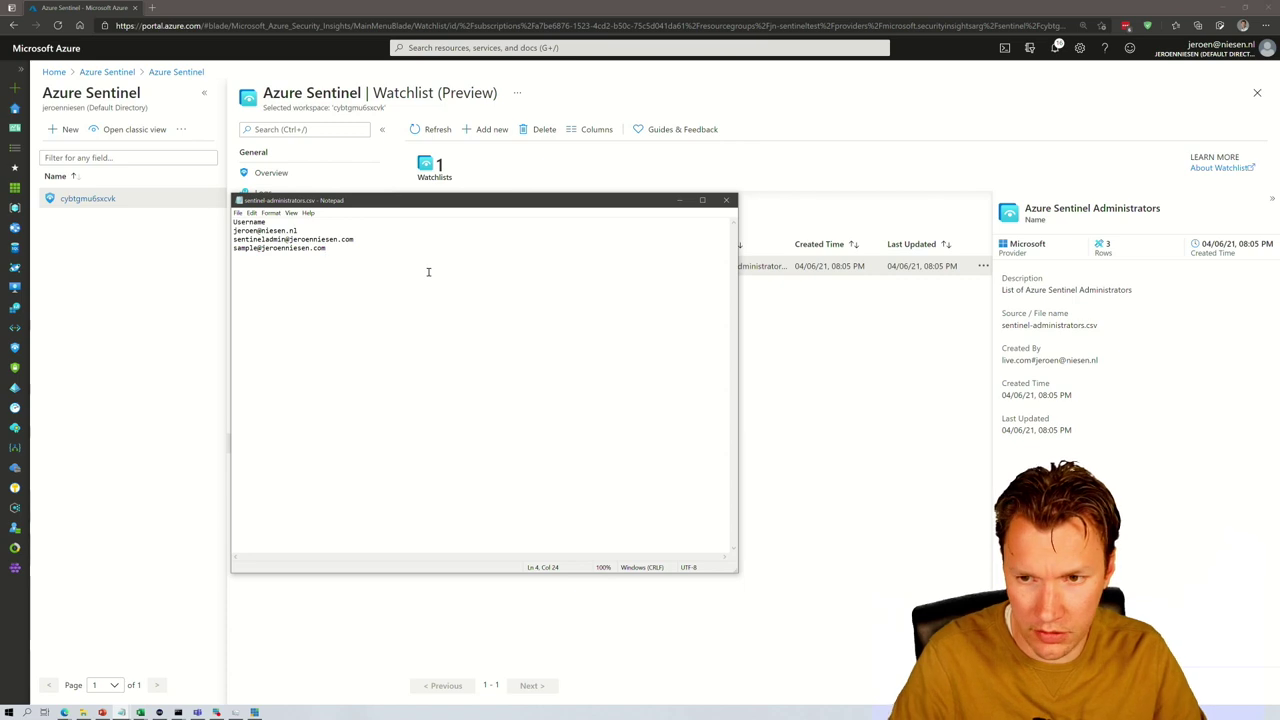
pyautogui.press('Return')
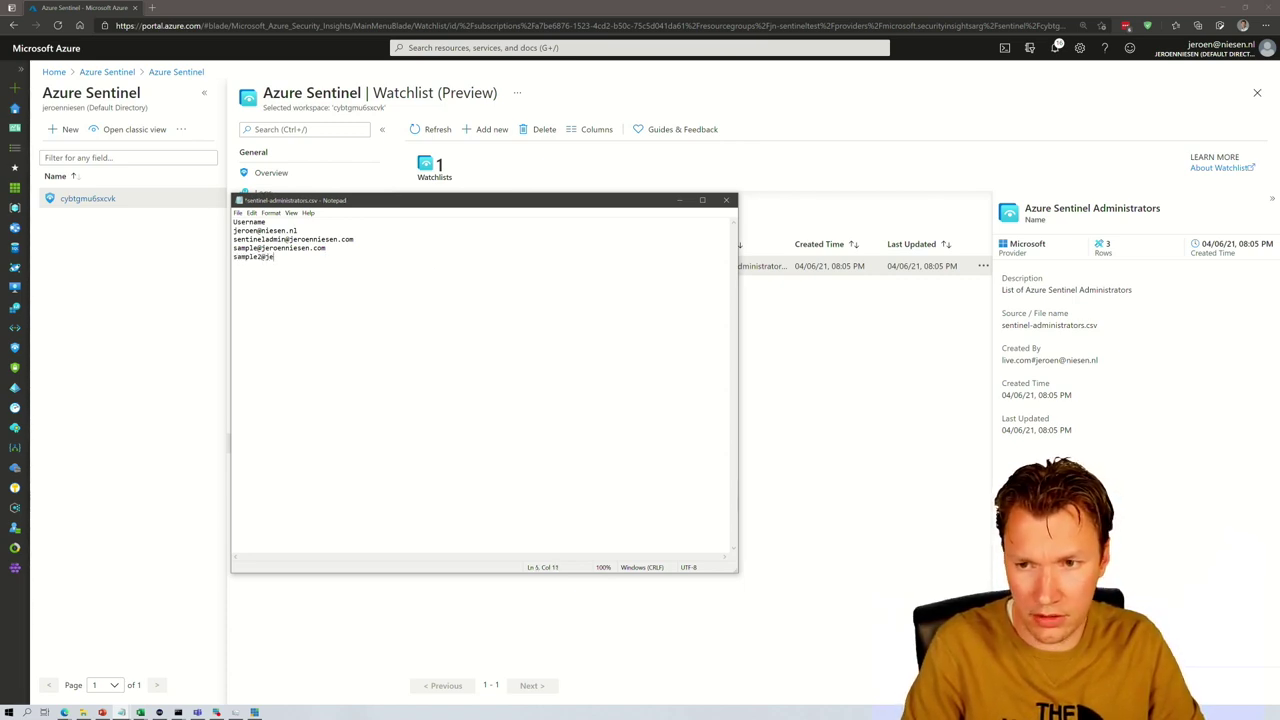
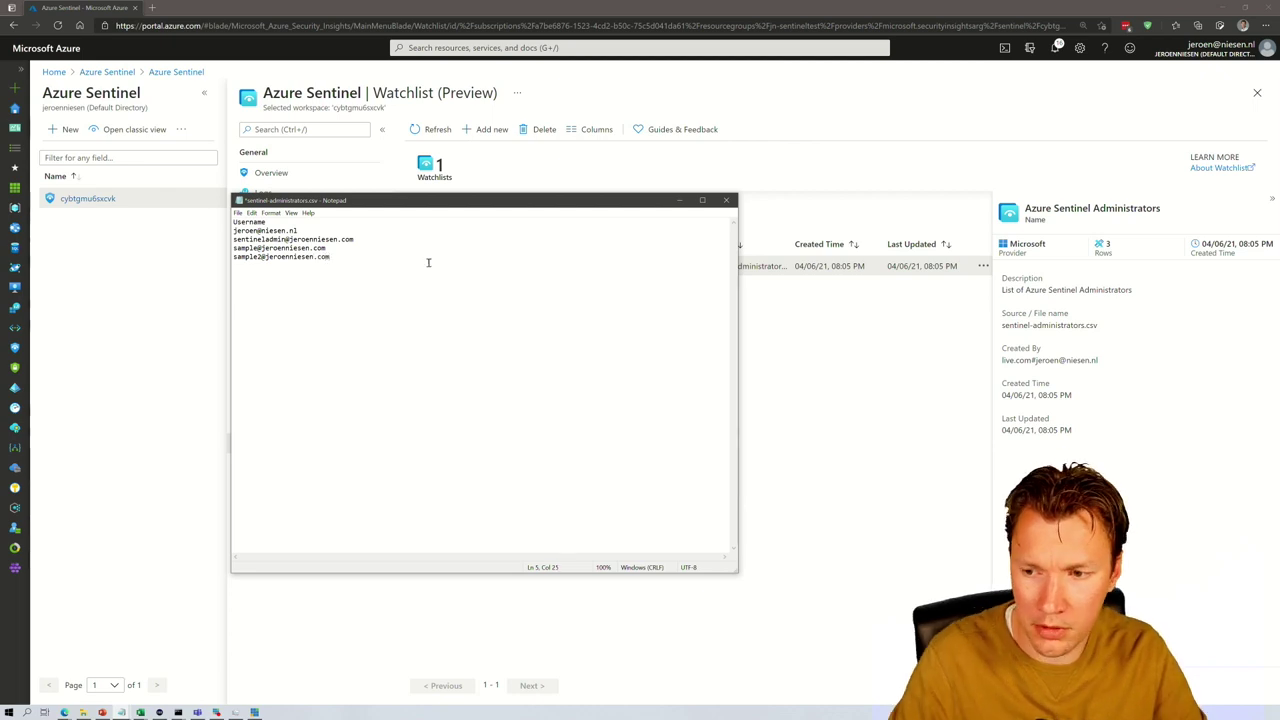
# Close Notepad and delete the existing Azure Sentinel Administrators watchlist.
pyautogui.click(726, 202)
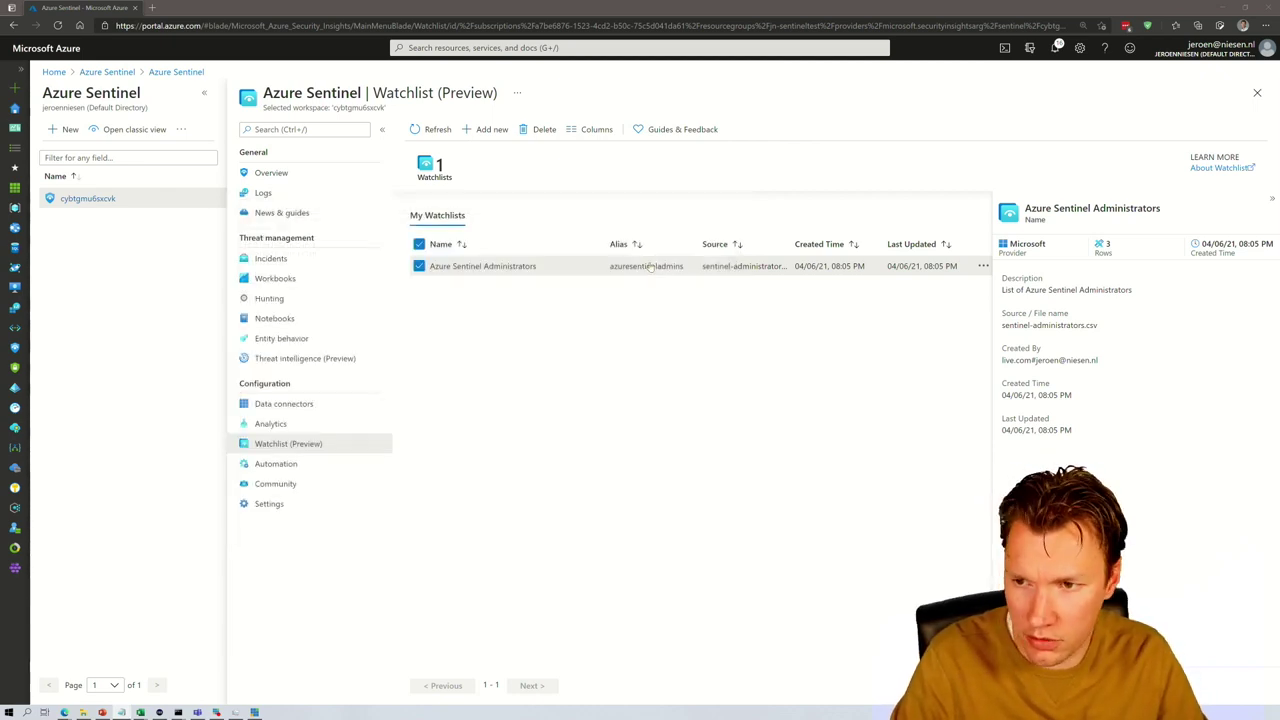
pyautogui.doubleClick(657, 267)
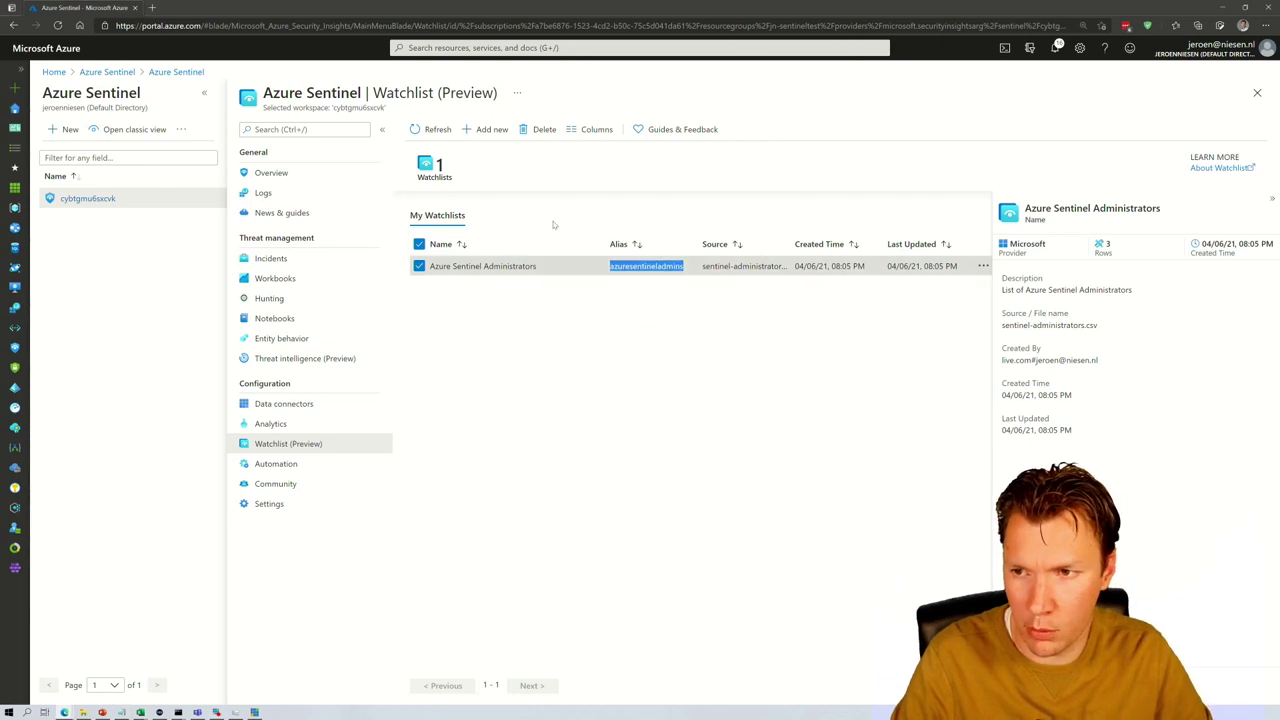
pyautogui.click(560, 328)
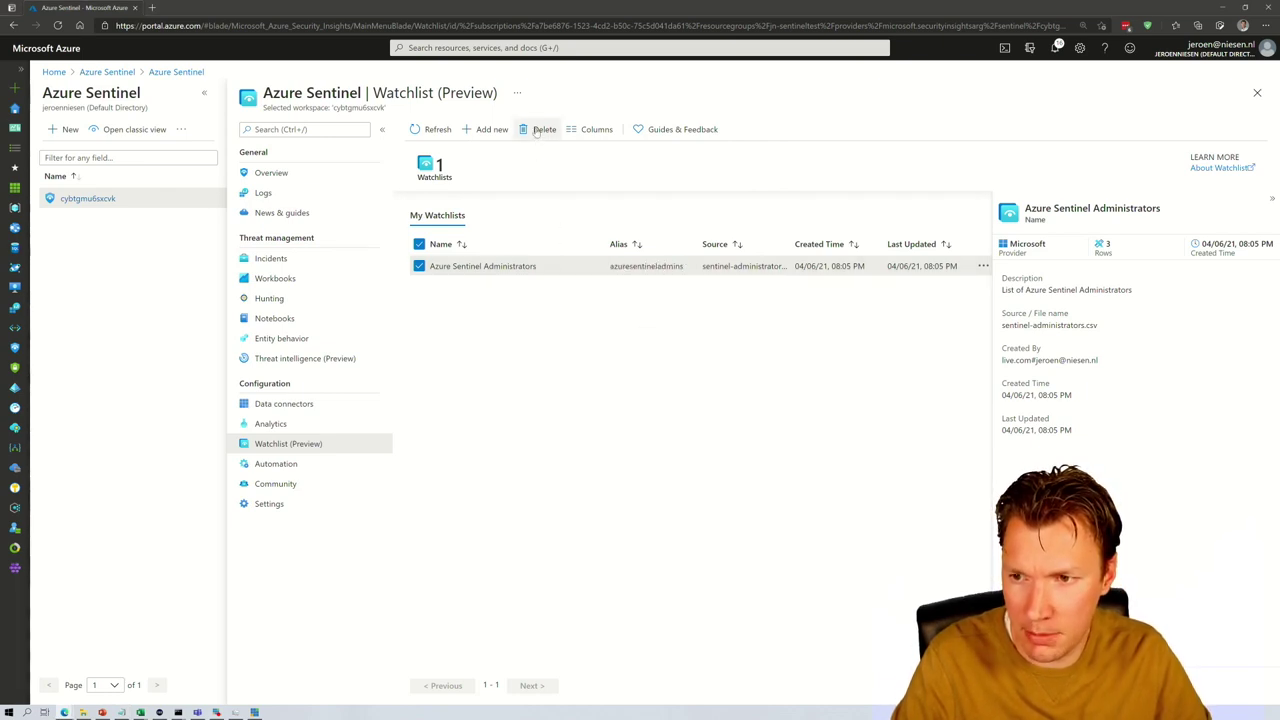
pyautogui.click(540, 130)
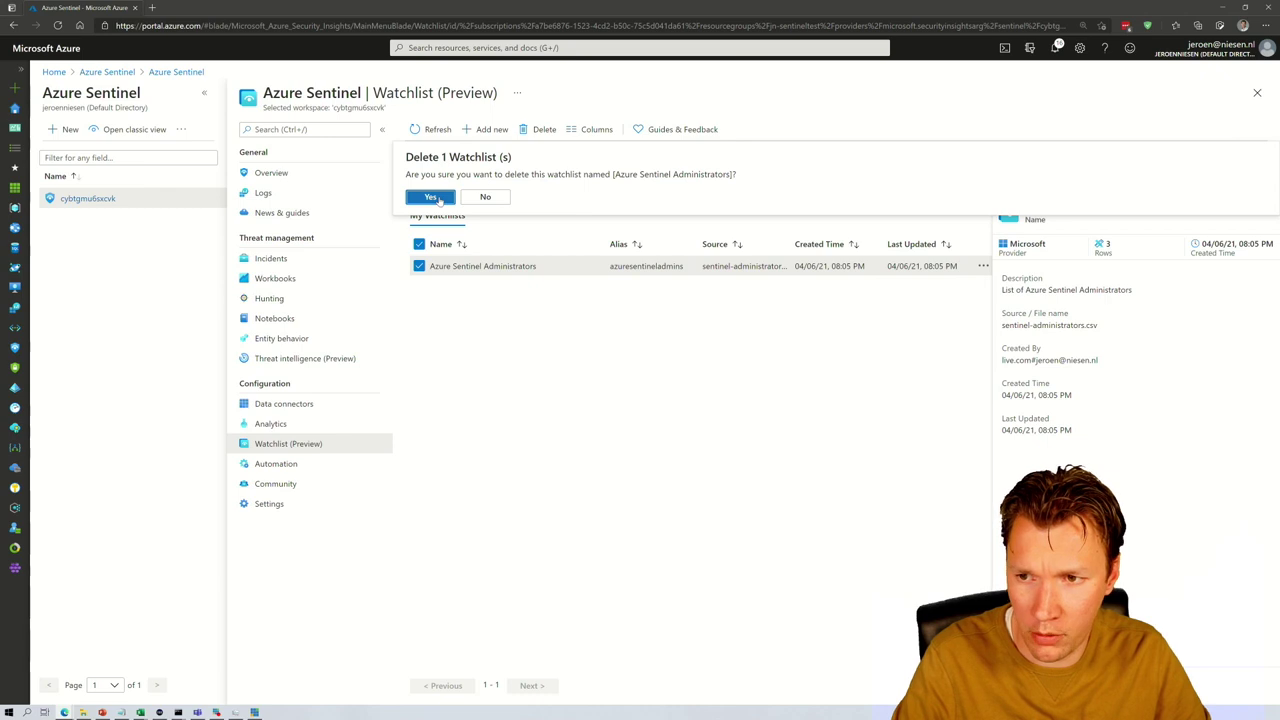
pyautogui.click(432, 197)
# Start a new watchlist named 'Azure Sentinel Administrators' with alias 'azuresentineladmins'.
pyautogui.click(487, 131)
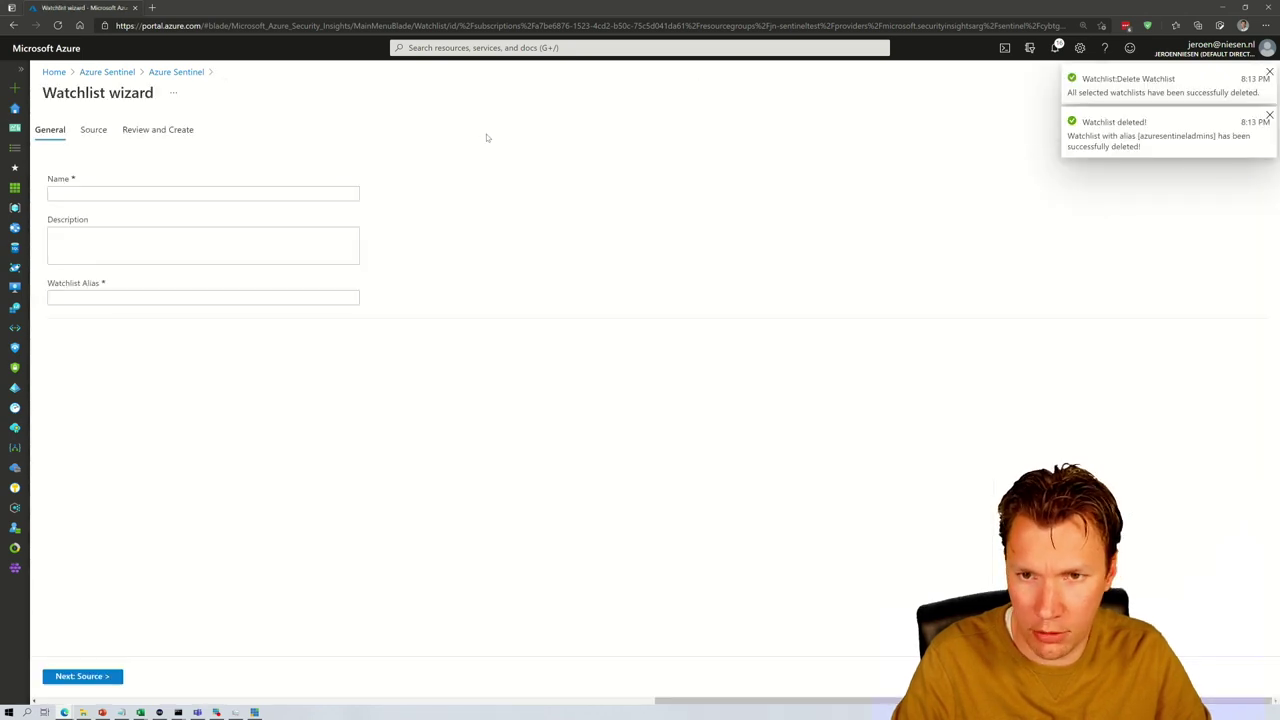
pyautogui.click(163, 194)
pyautogui.write('Azur')
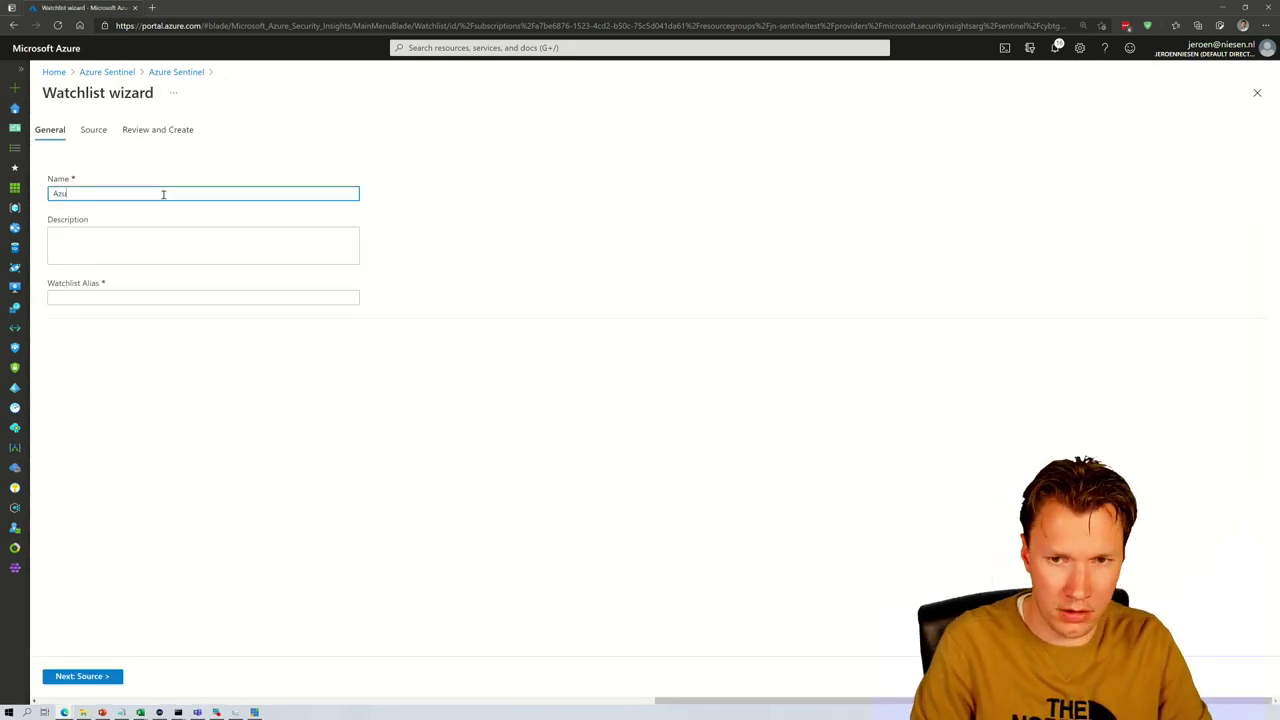
pyautogui.write('e Sentinel Admin')
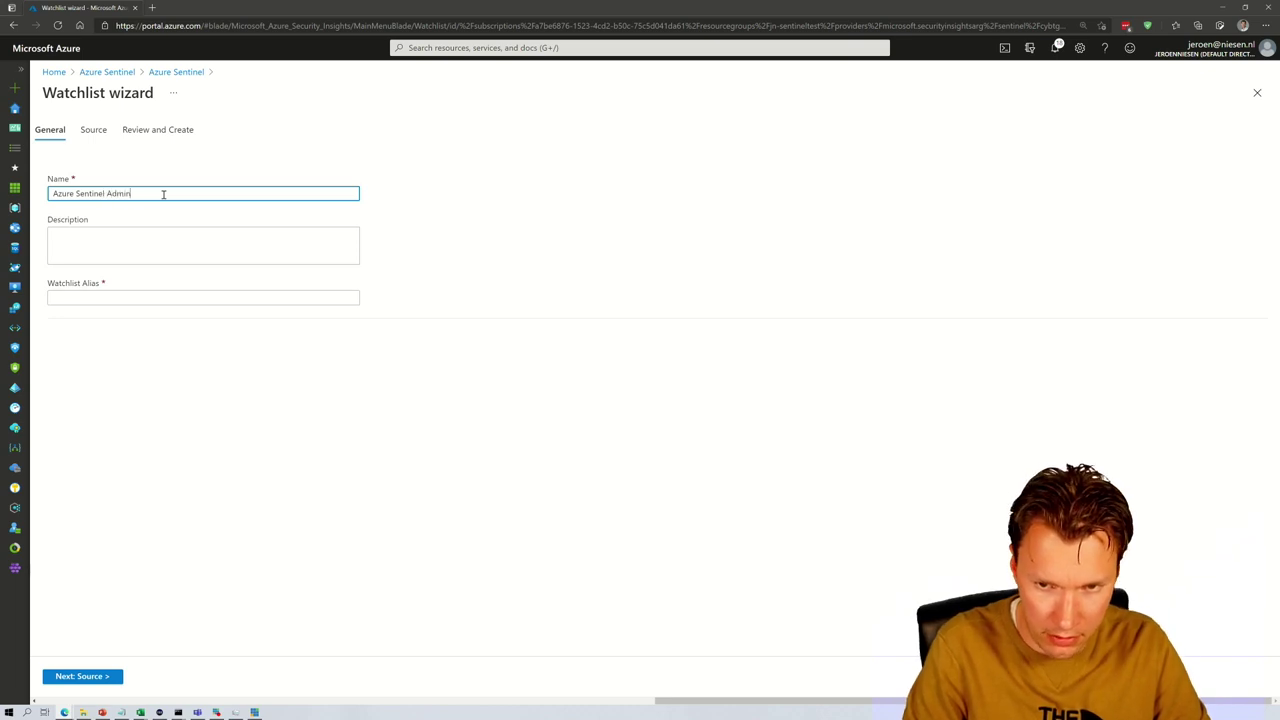
pyautogui.write('istrators')
pyautogui.press('Tab')
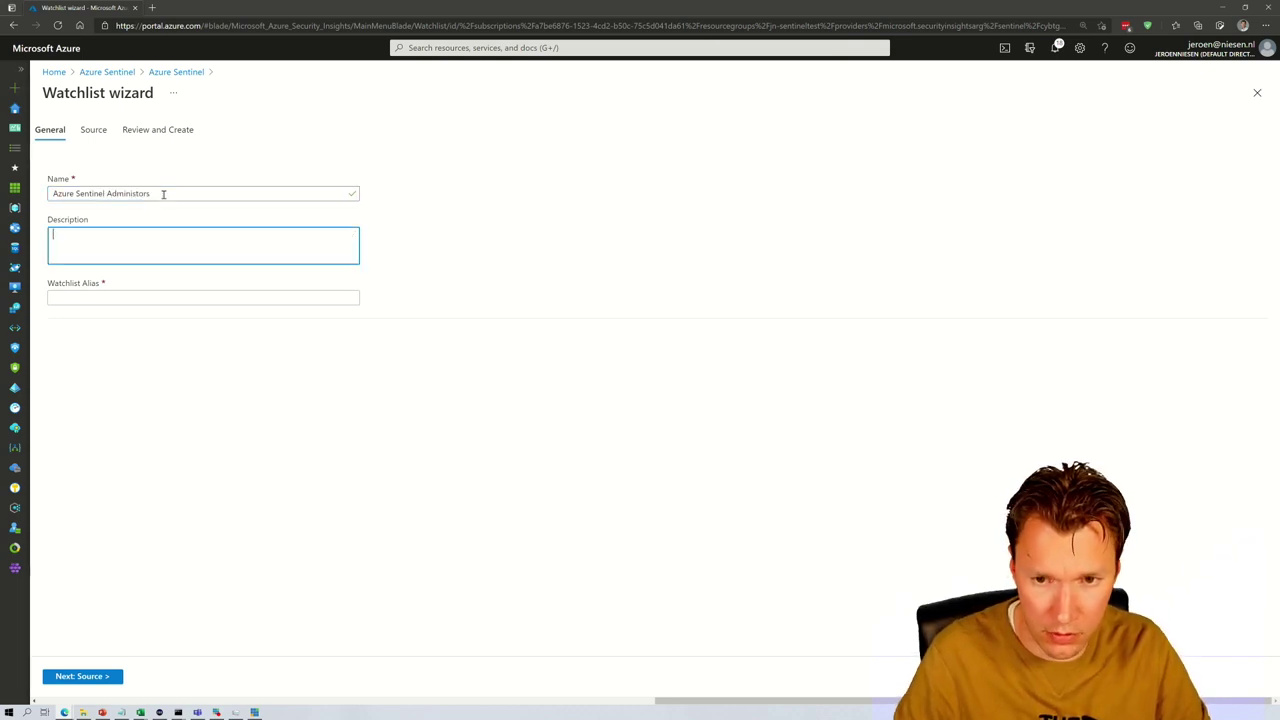
pyautogui.click(120, 293)
pyautogui.write('azuresentineladmins')
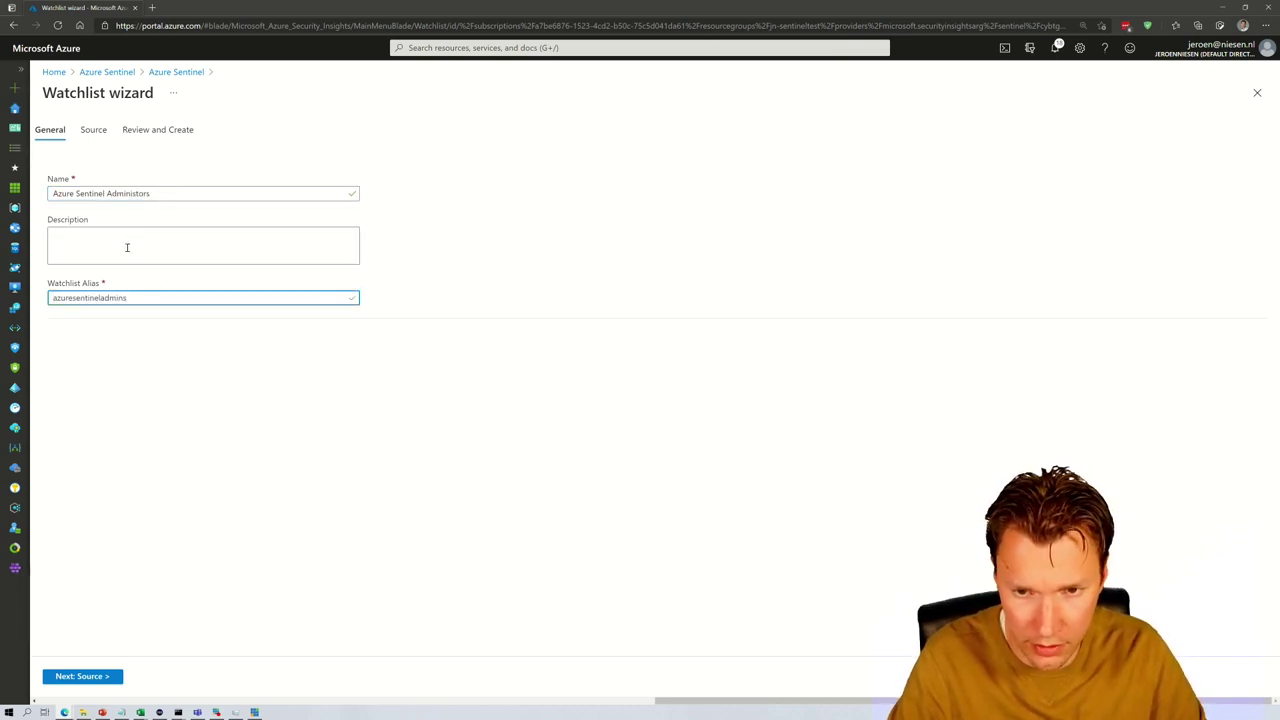
# Upload the updated sentinel-administrators.csv as the source and create the watchlist.
pyautogui.click(97, 677)
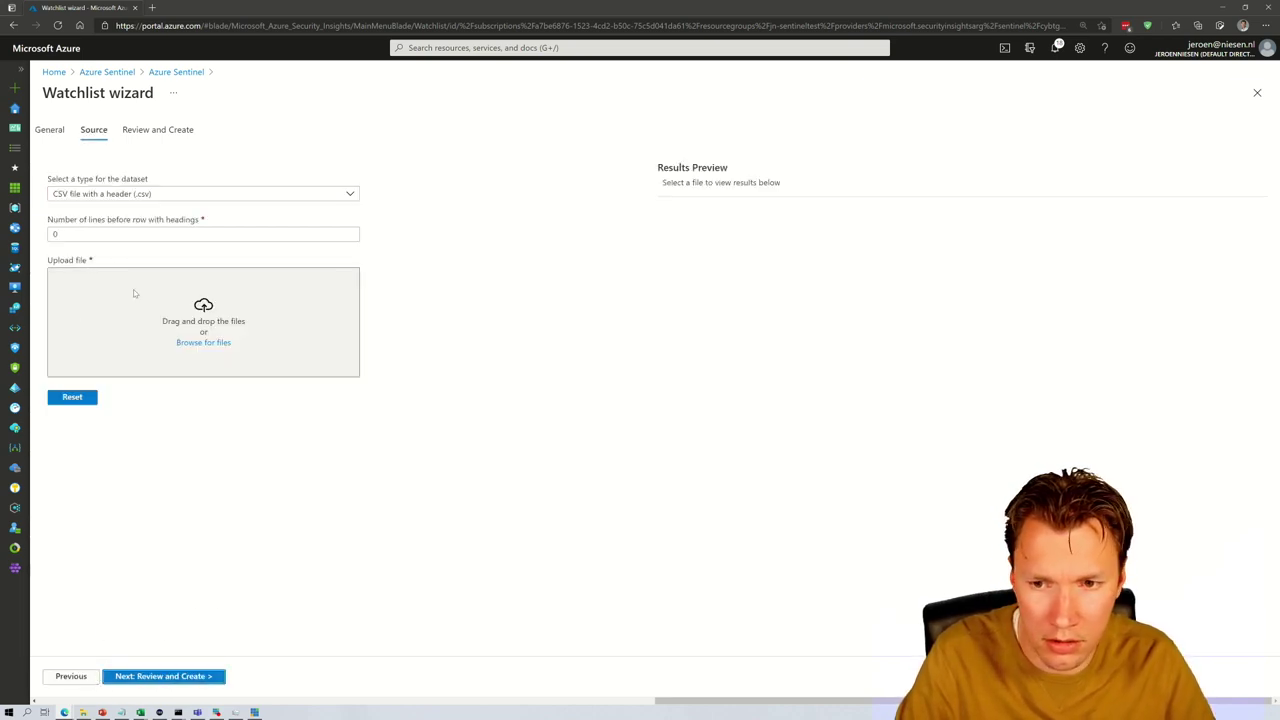
pyautogui.click(194, 345)
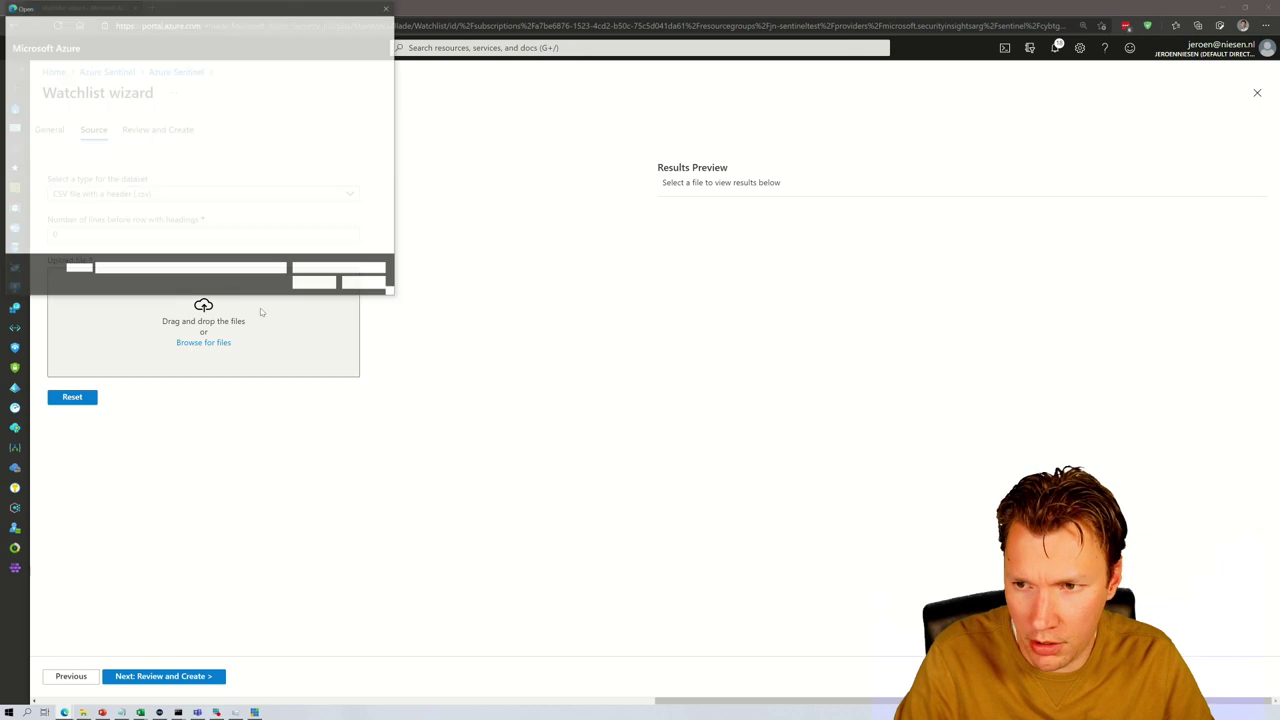
pyautogui.click(350, 155)
pyautogui.doubleClick(350, 155)
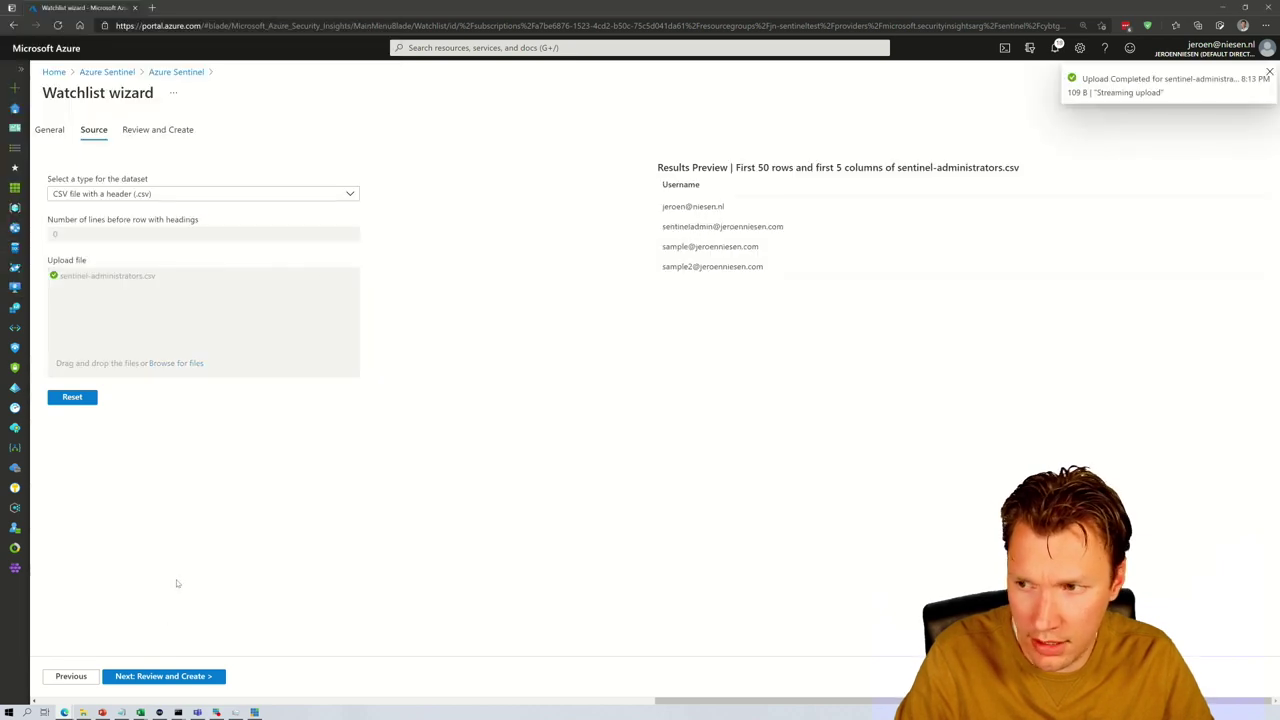
pyautogui.moveTo(659, 270); pyautogui.dragTo(784, 269)
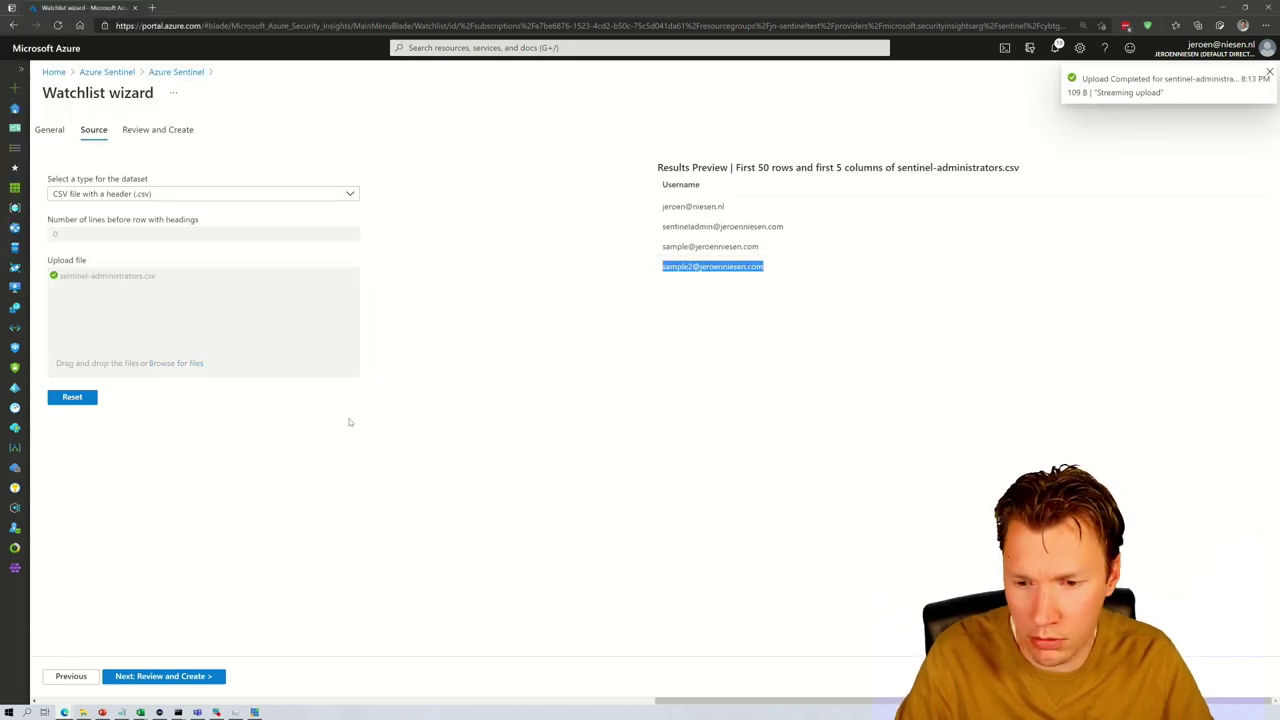
pyautogui.click(241, 582)
pyautogui.click(186, 677)
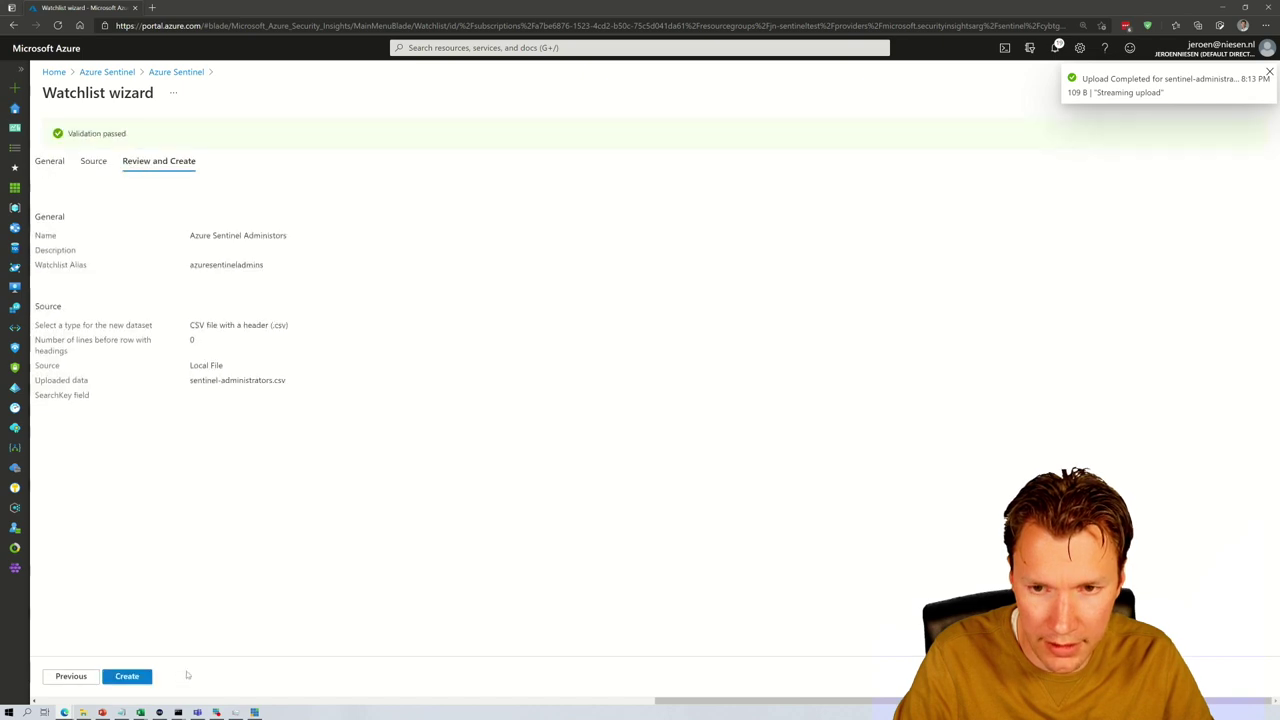
pyautogui.click(130, 676)
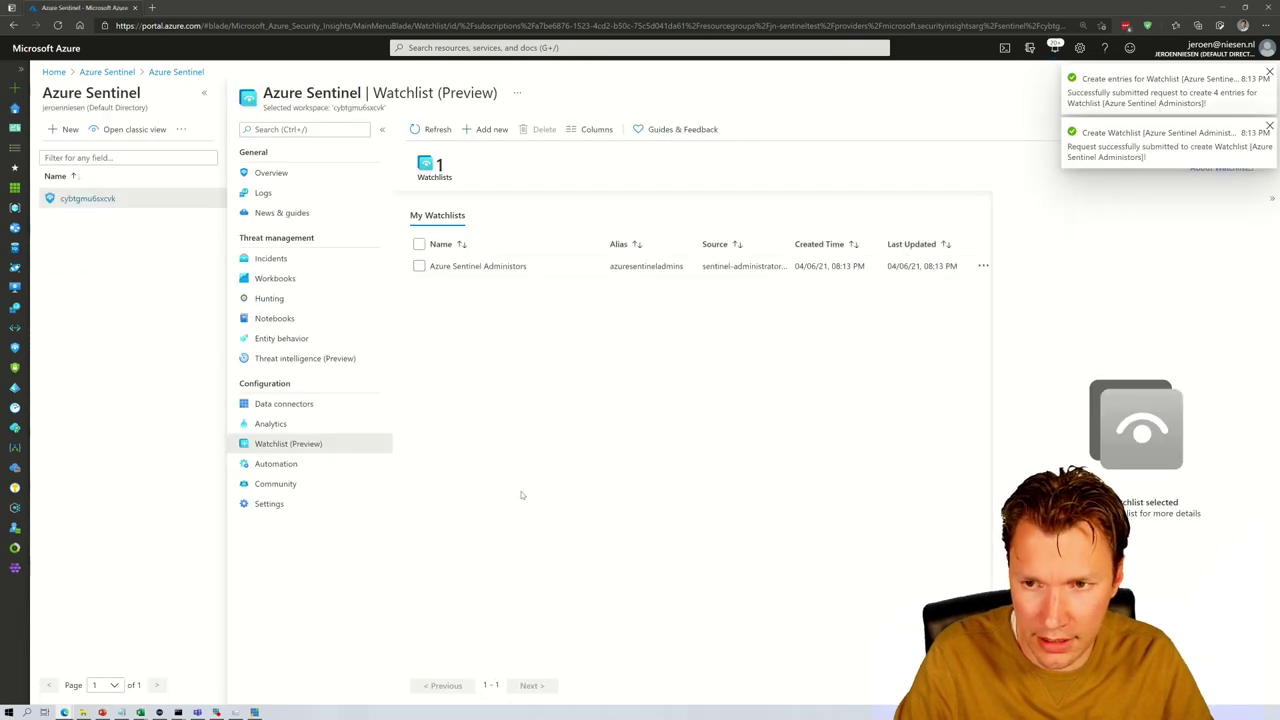
# In Logs, run _GetWatchlist("azuresentineladmins") to return the four admin usernames.
pyautogui.click(265, 192)
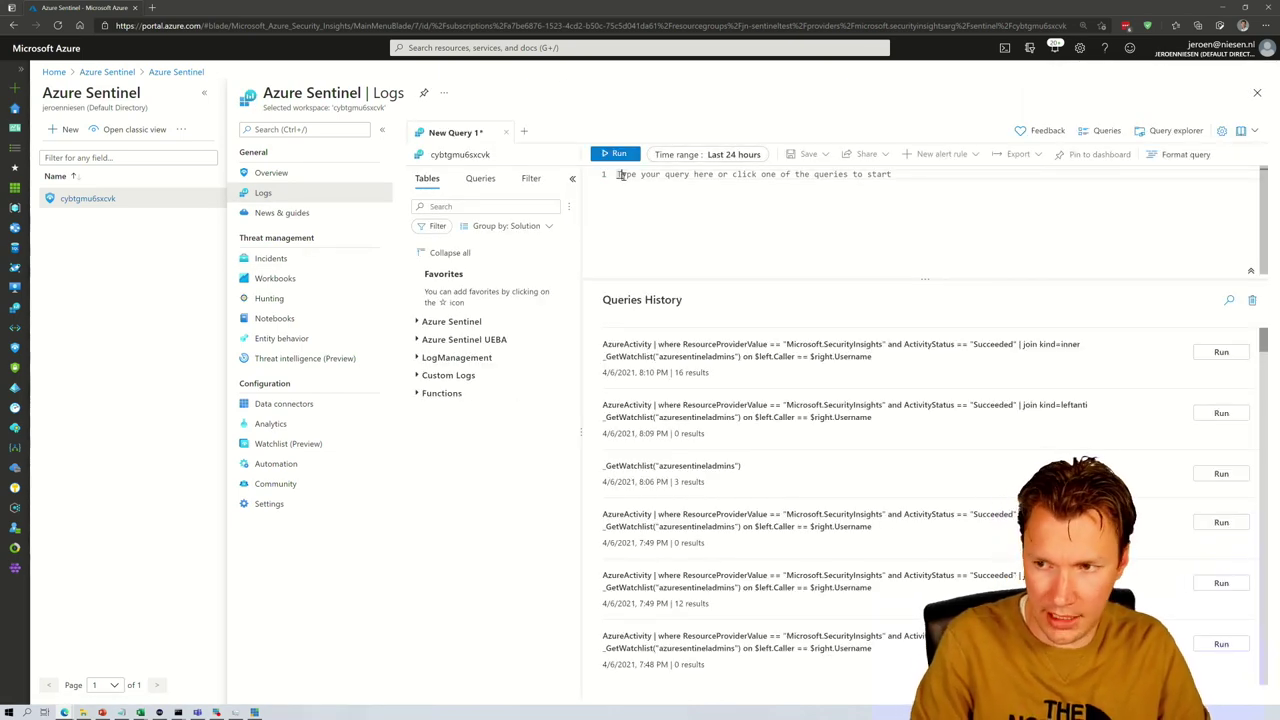
pyautogui.write('_')
pyautogui.press('Return')
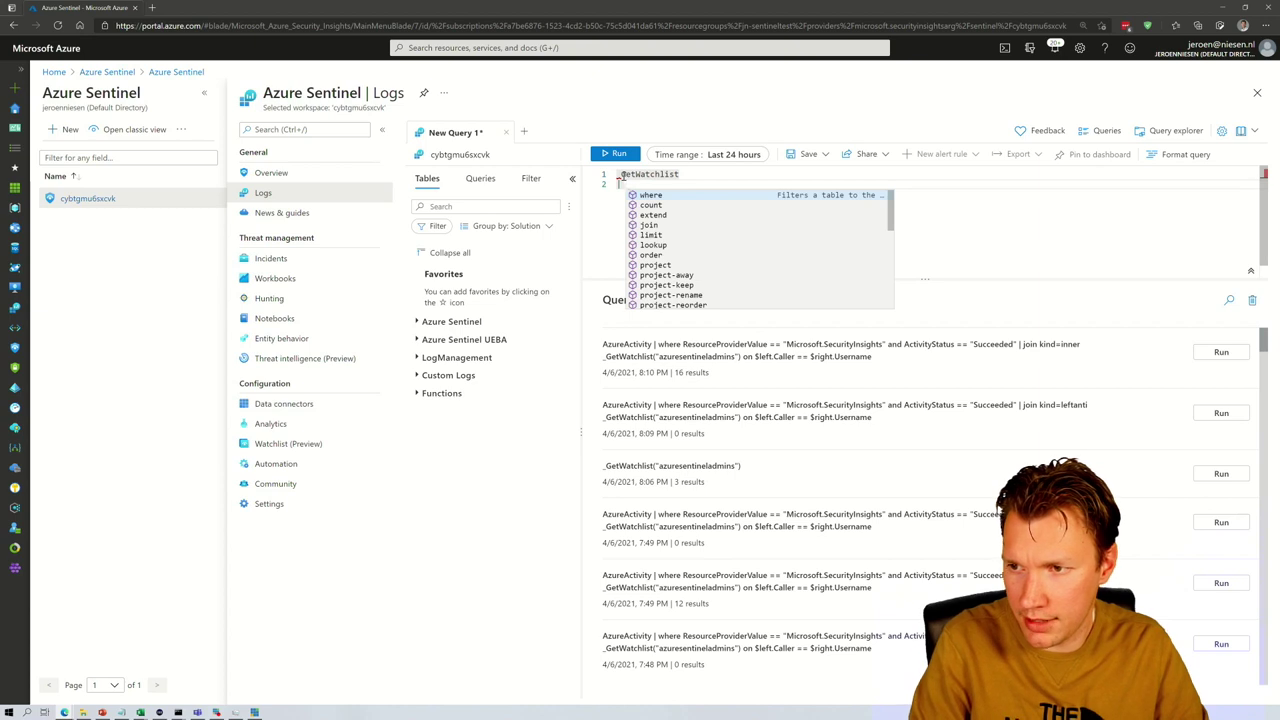
pyautogui.press('Escape')
pyautogui.write('"azure')
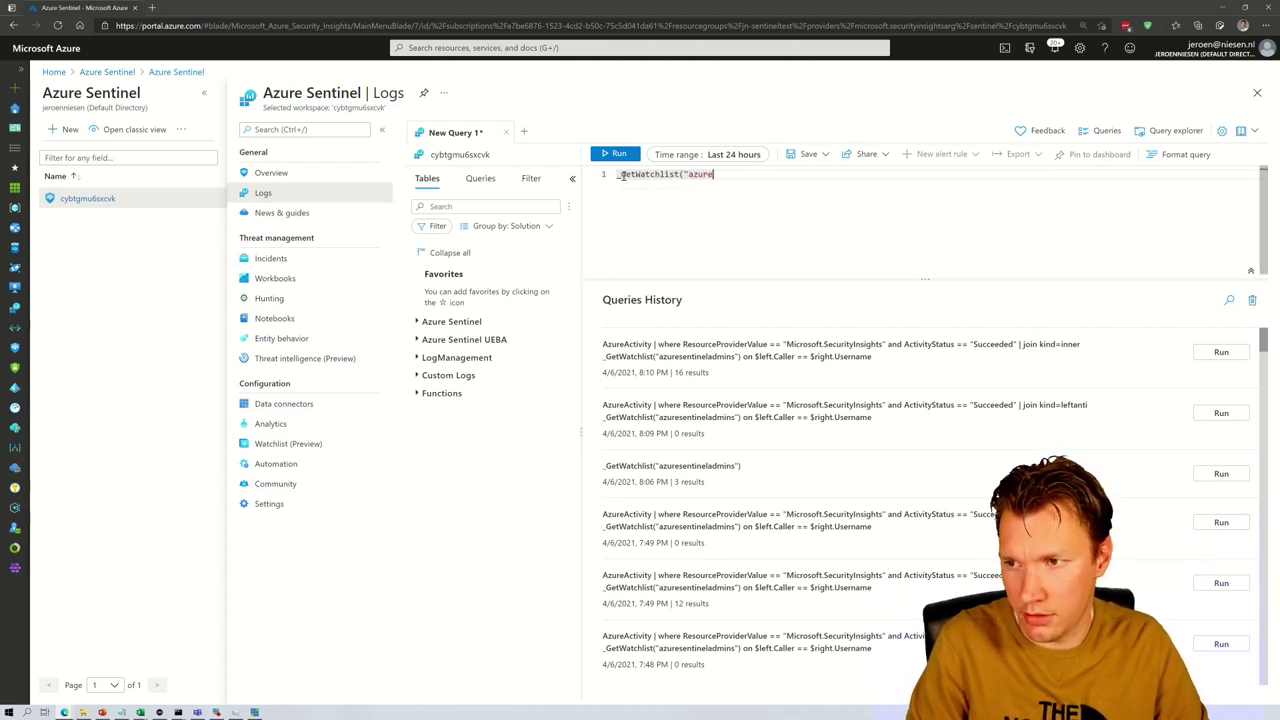
pyautogui.write('sentineladminist')
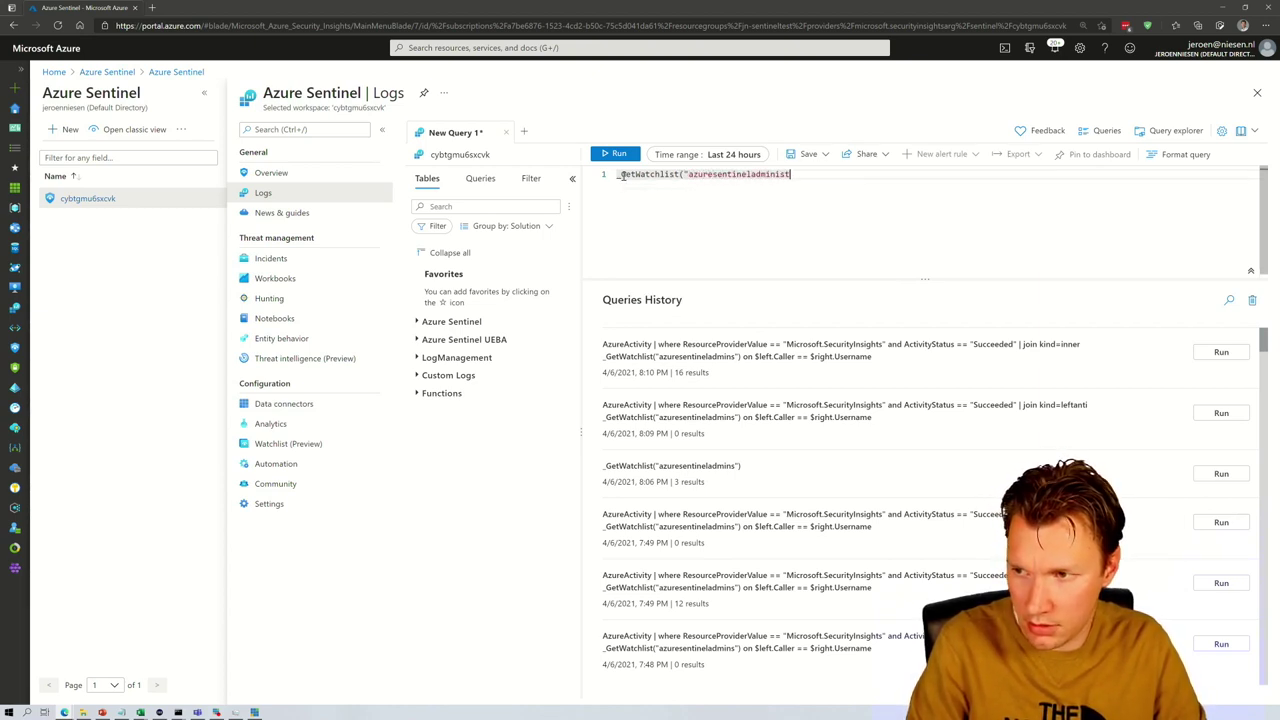
pyautogui.press('BackSpace')
pyautogui.press('BackSpace')
pyautogui.write('"')
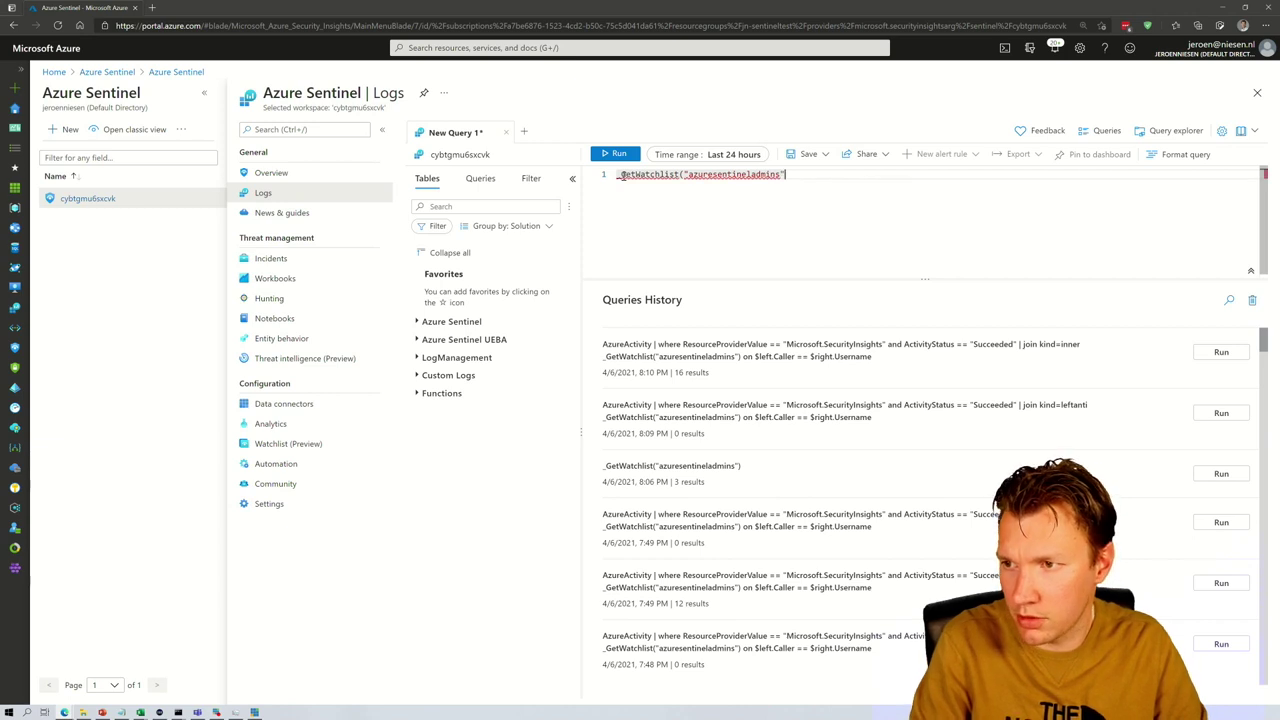
pyautogui.write(')')
pyautogui.hotkey('shift', 'Return')
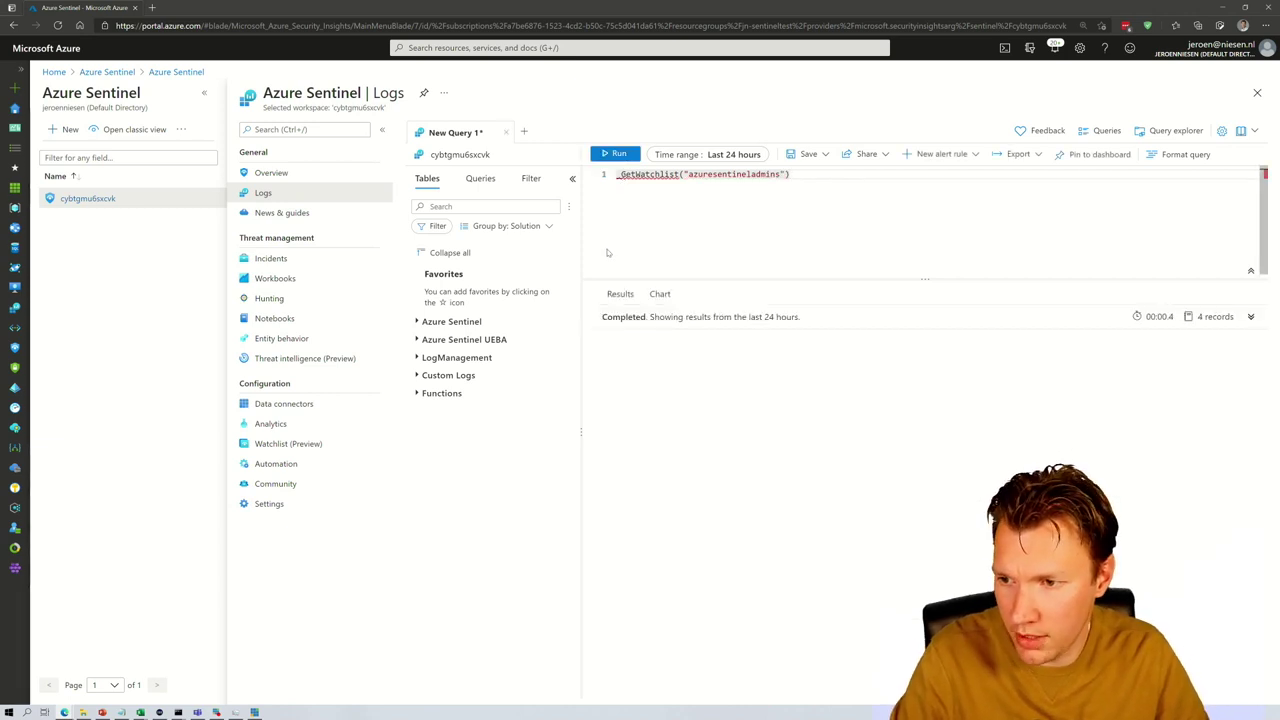